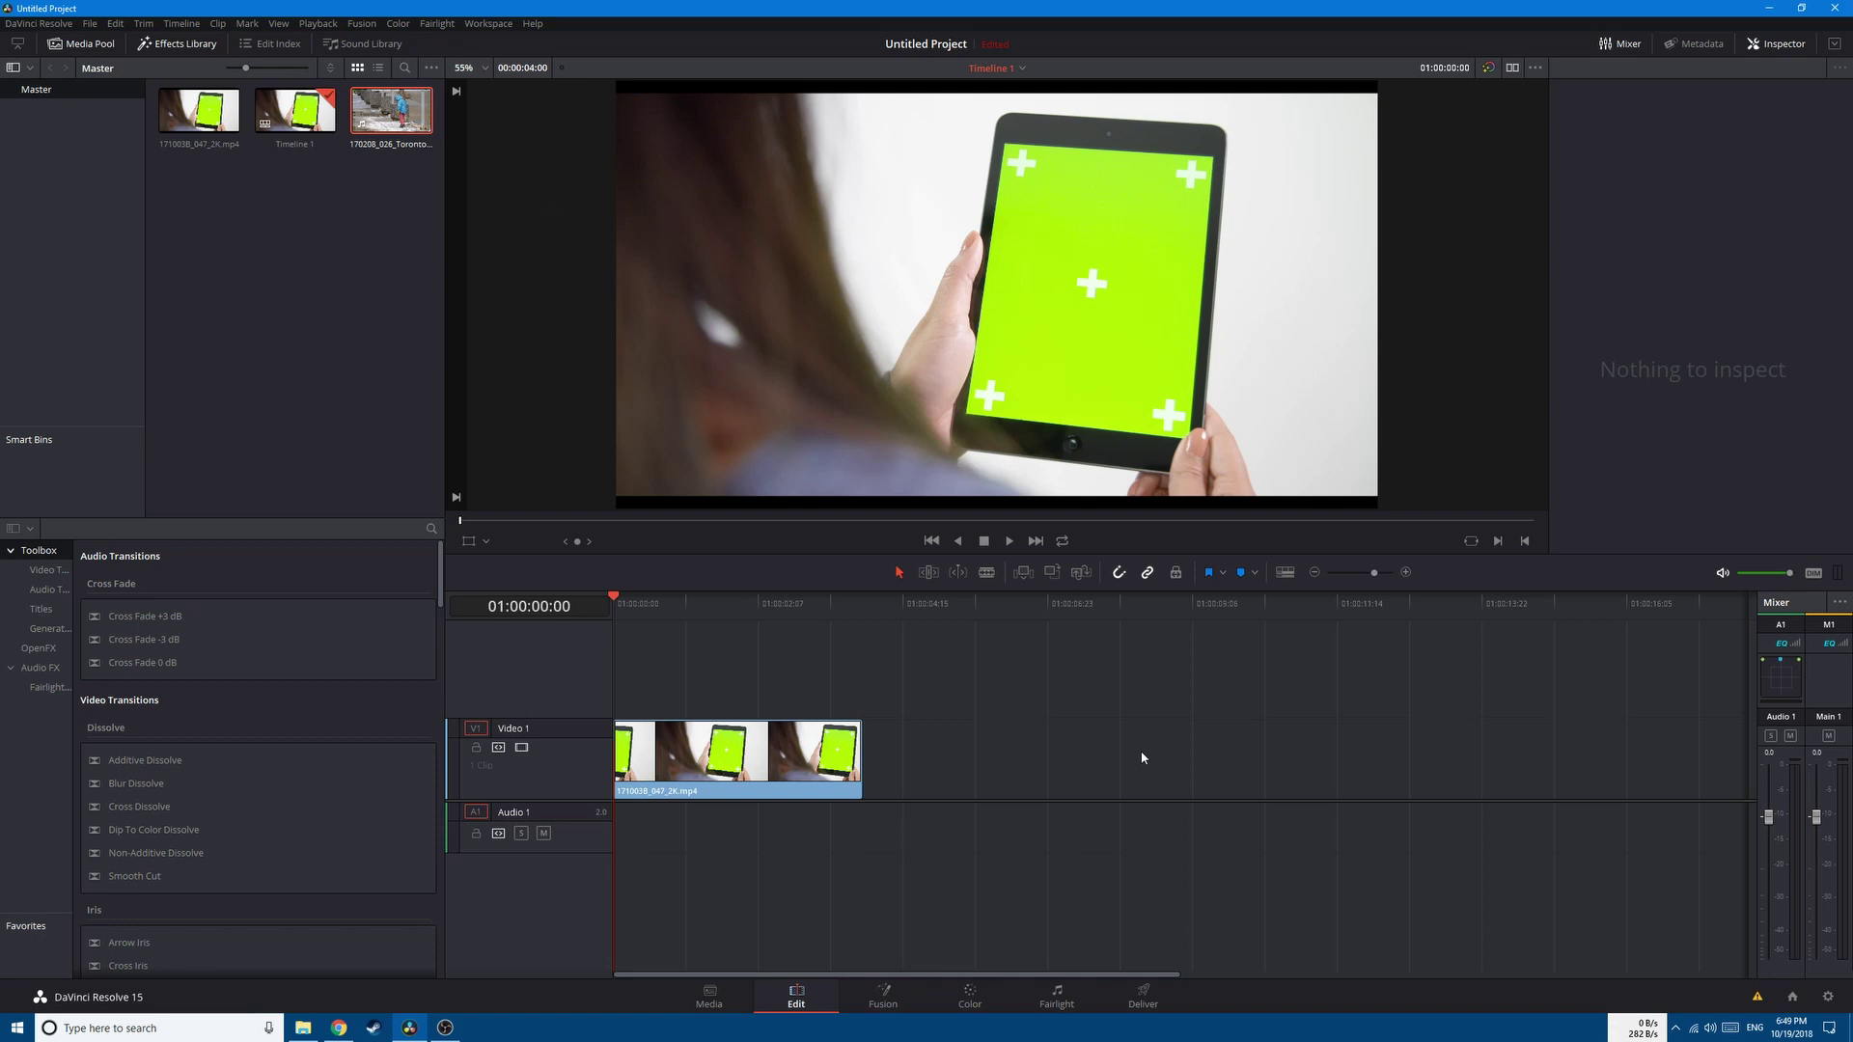
Convert the tablet clip into a new Fusion clip and open it in Fusion.
right_click(714, 748)
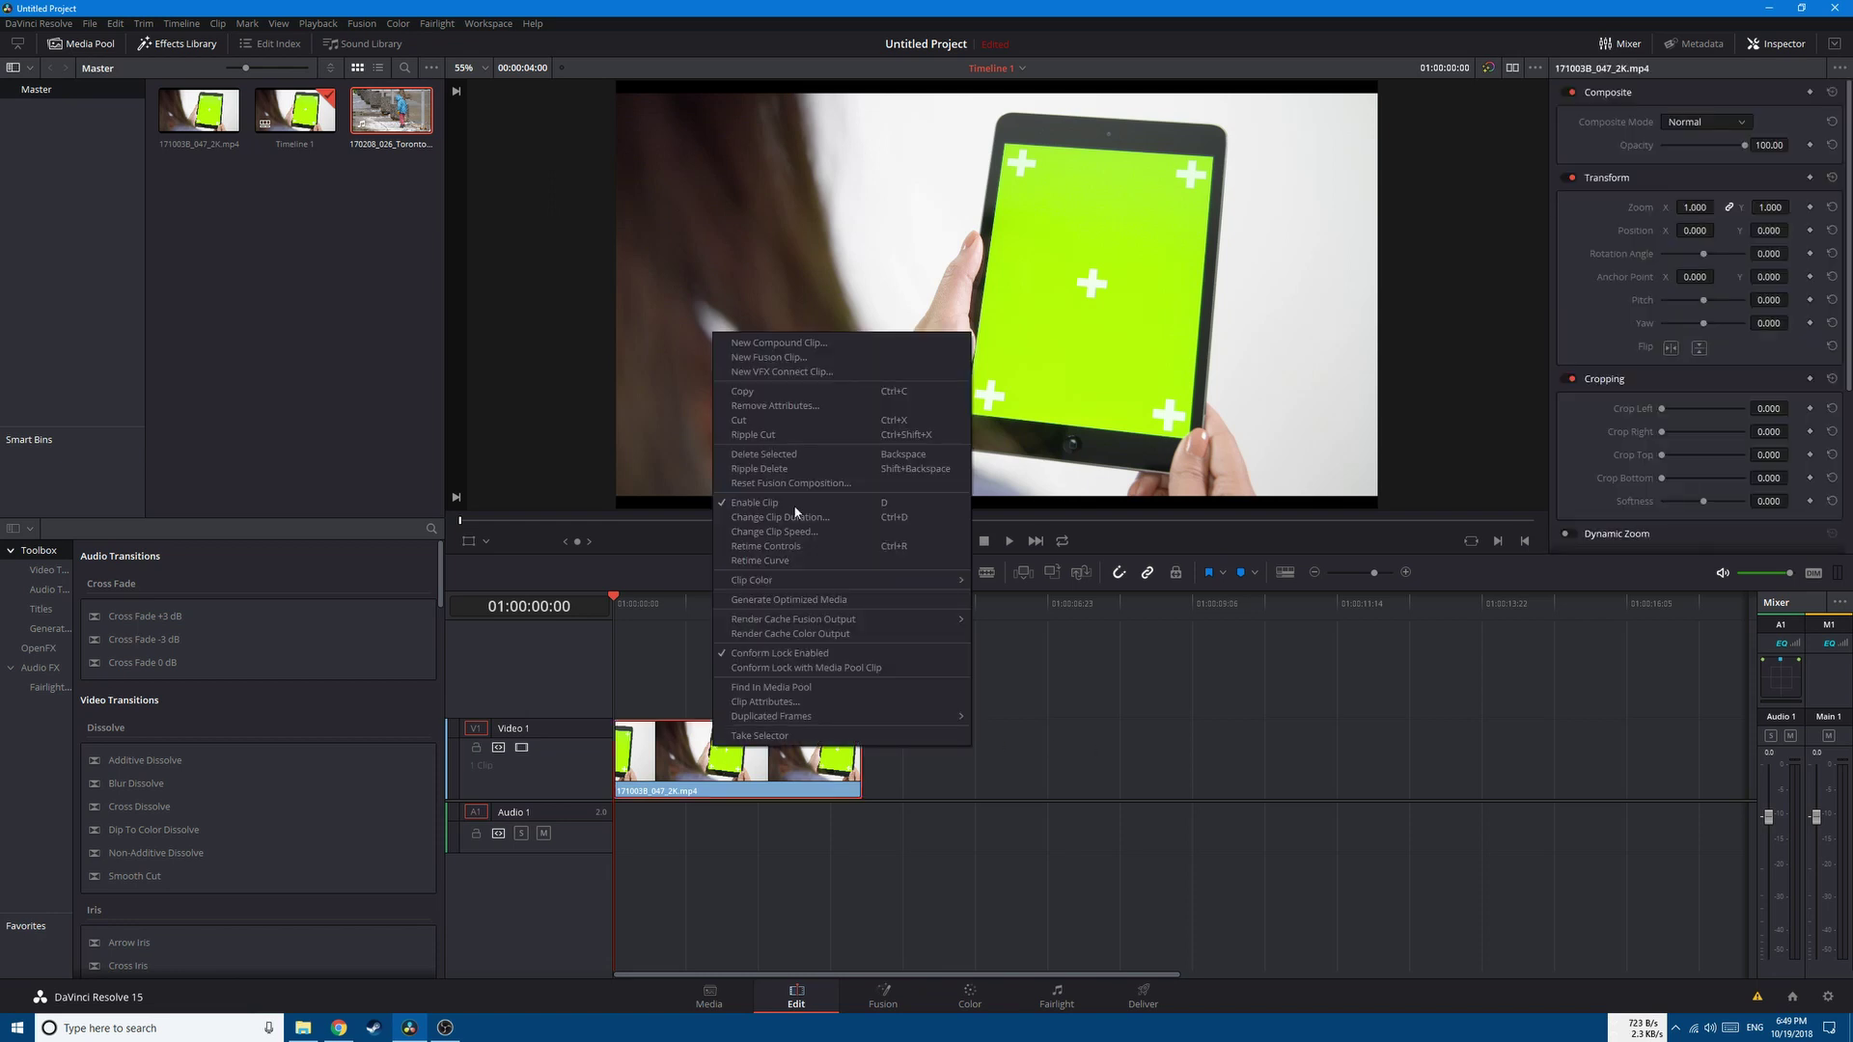
click(772, 357)
key(shift+5)
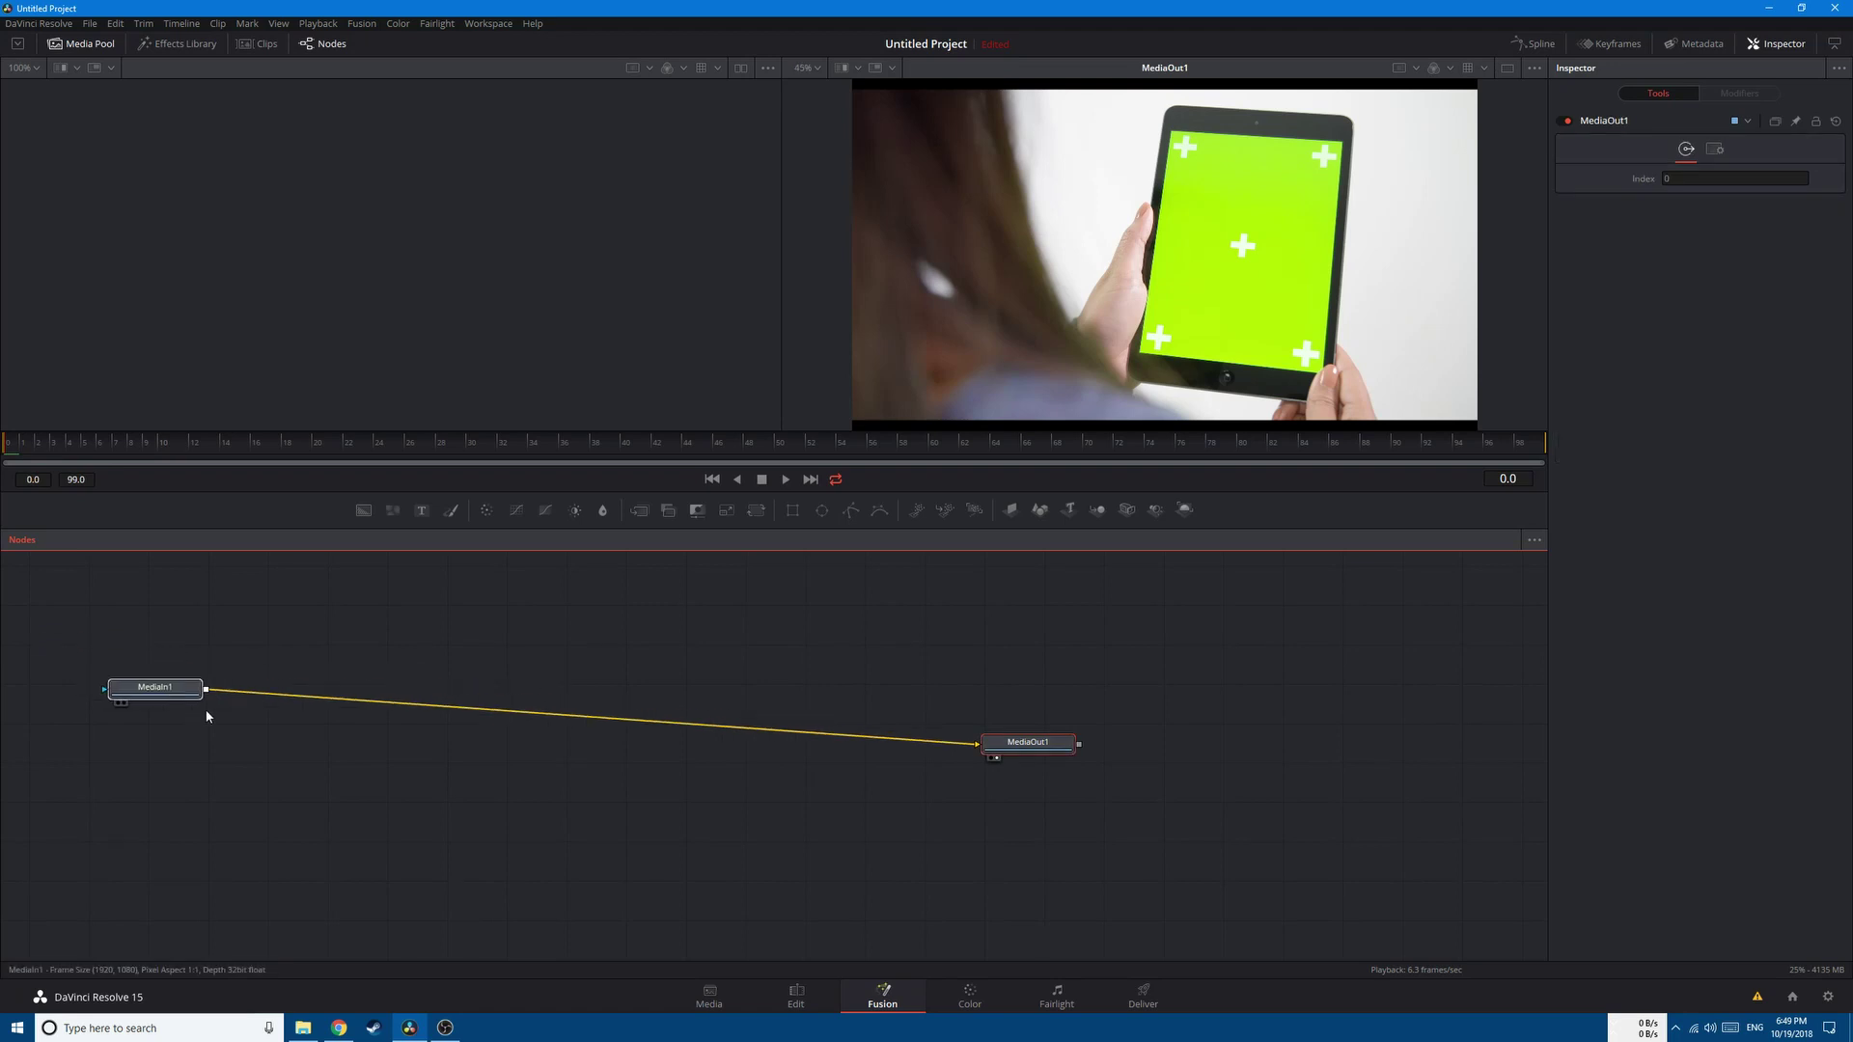
Arrange the Fusion nodes to the grid.
drag(160, 689, 194, 756)
right_click(567, 653)
mouse_move(652, 716)
click(800, 720)
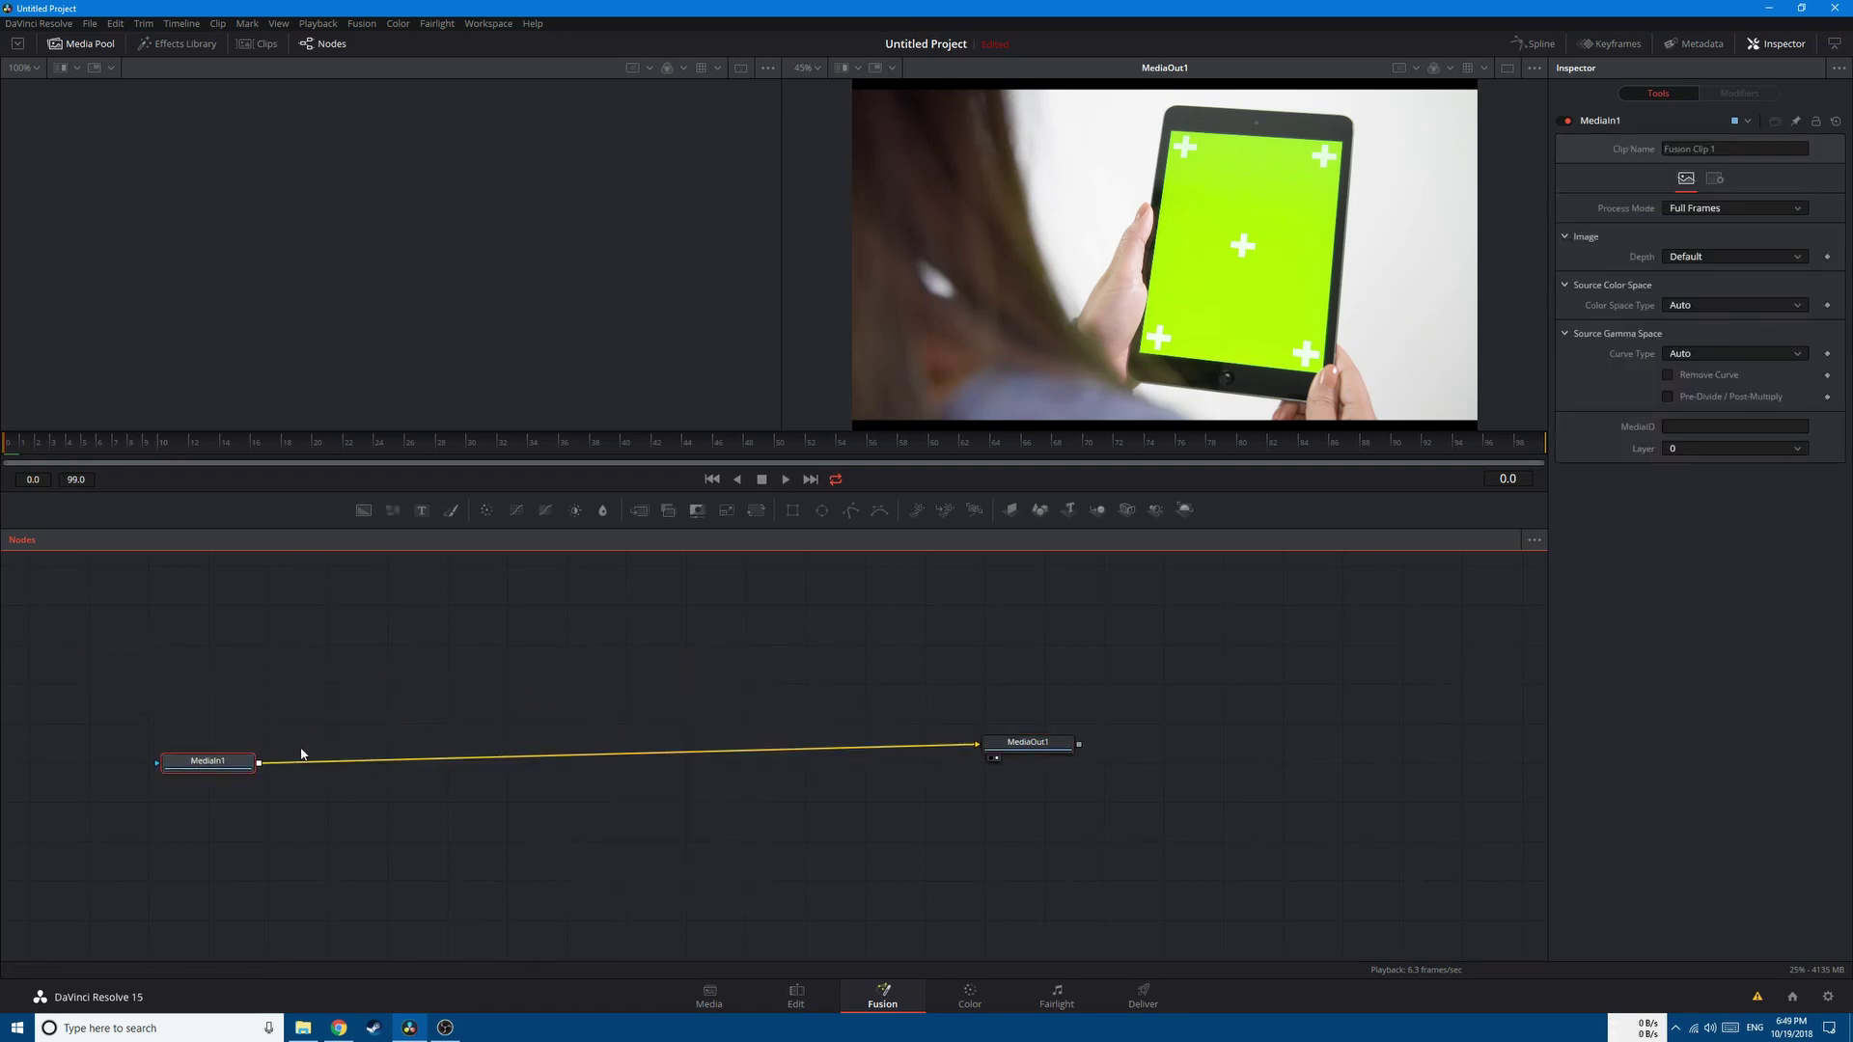
Rename the MediaIn1 node to 'greenscreen'.
key(F2)
text(g)
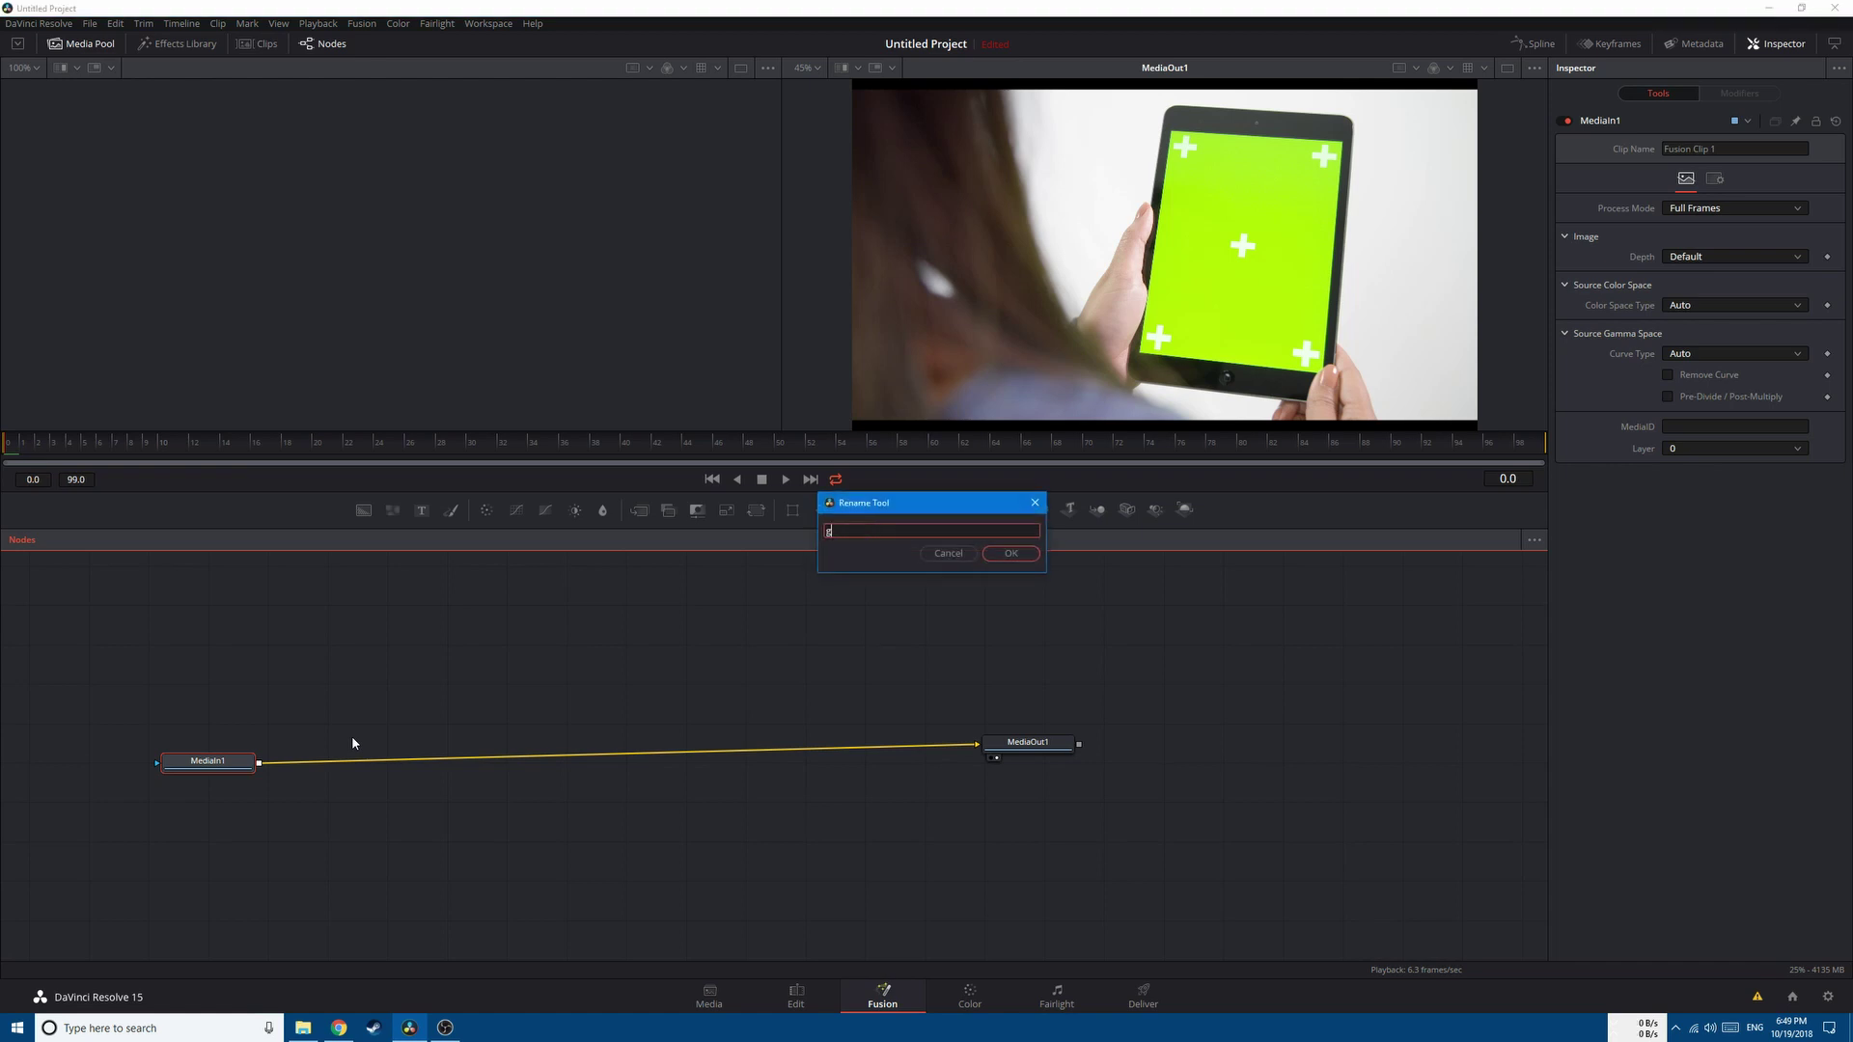
text(reenscreen)
key(Return)
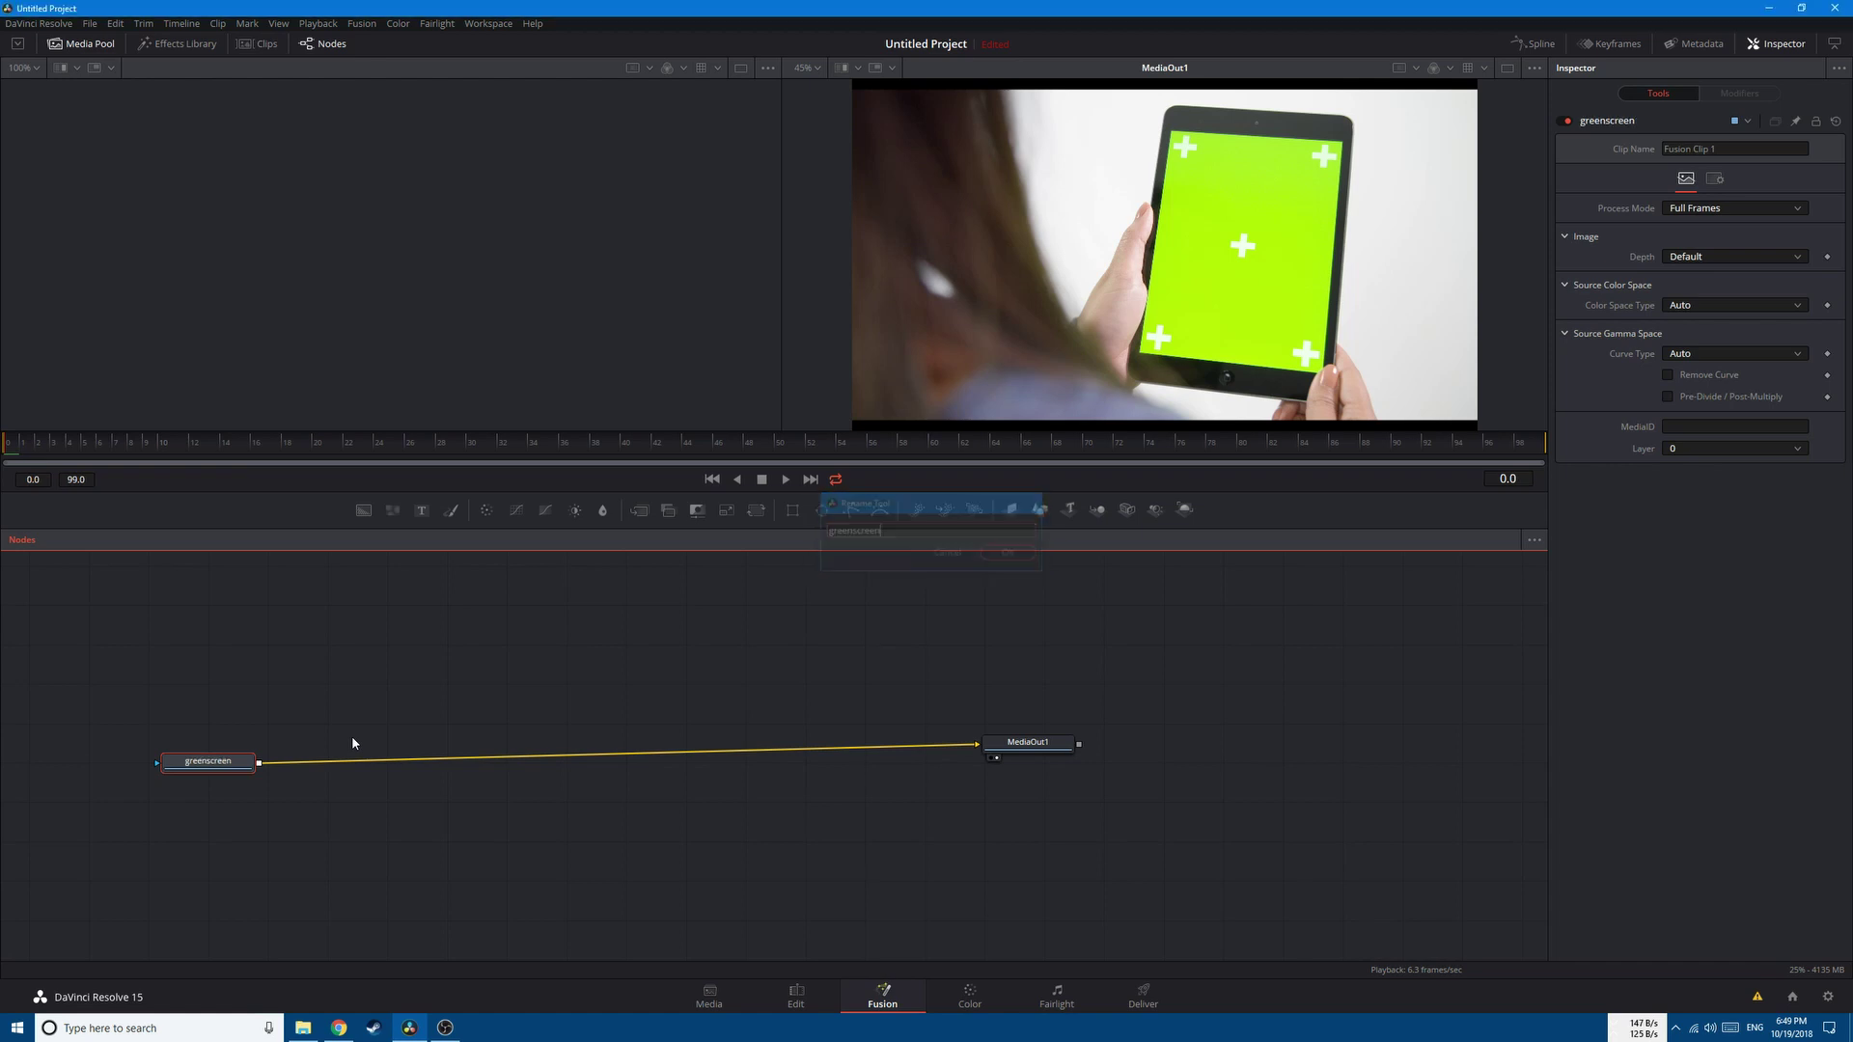
Add a PlanarTracker node after greenscreen via the 'planar' tool search.
key(shift+space)
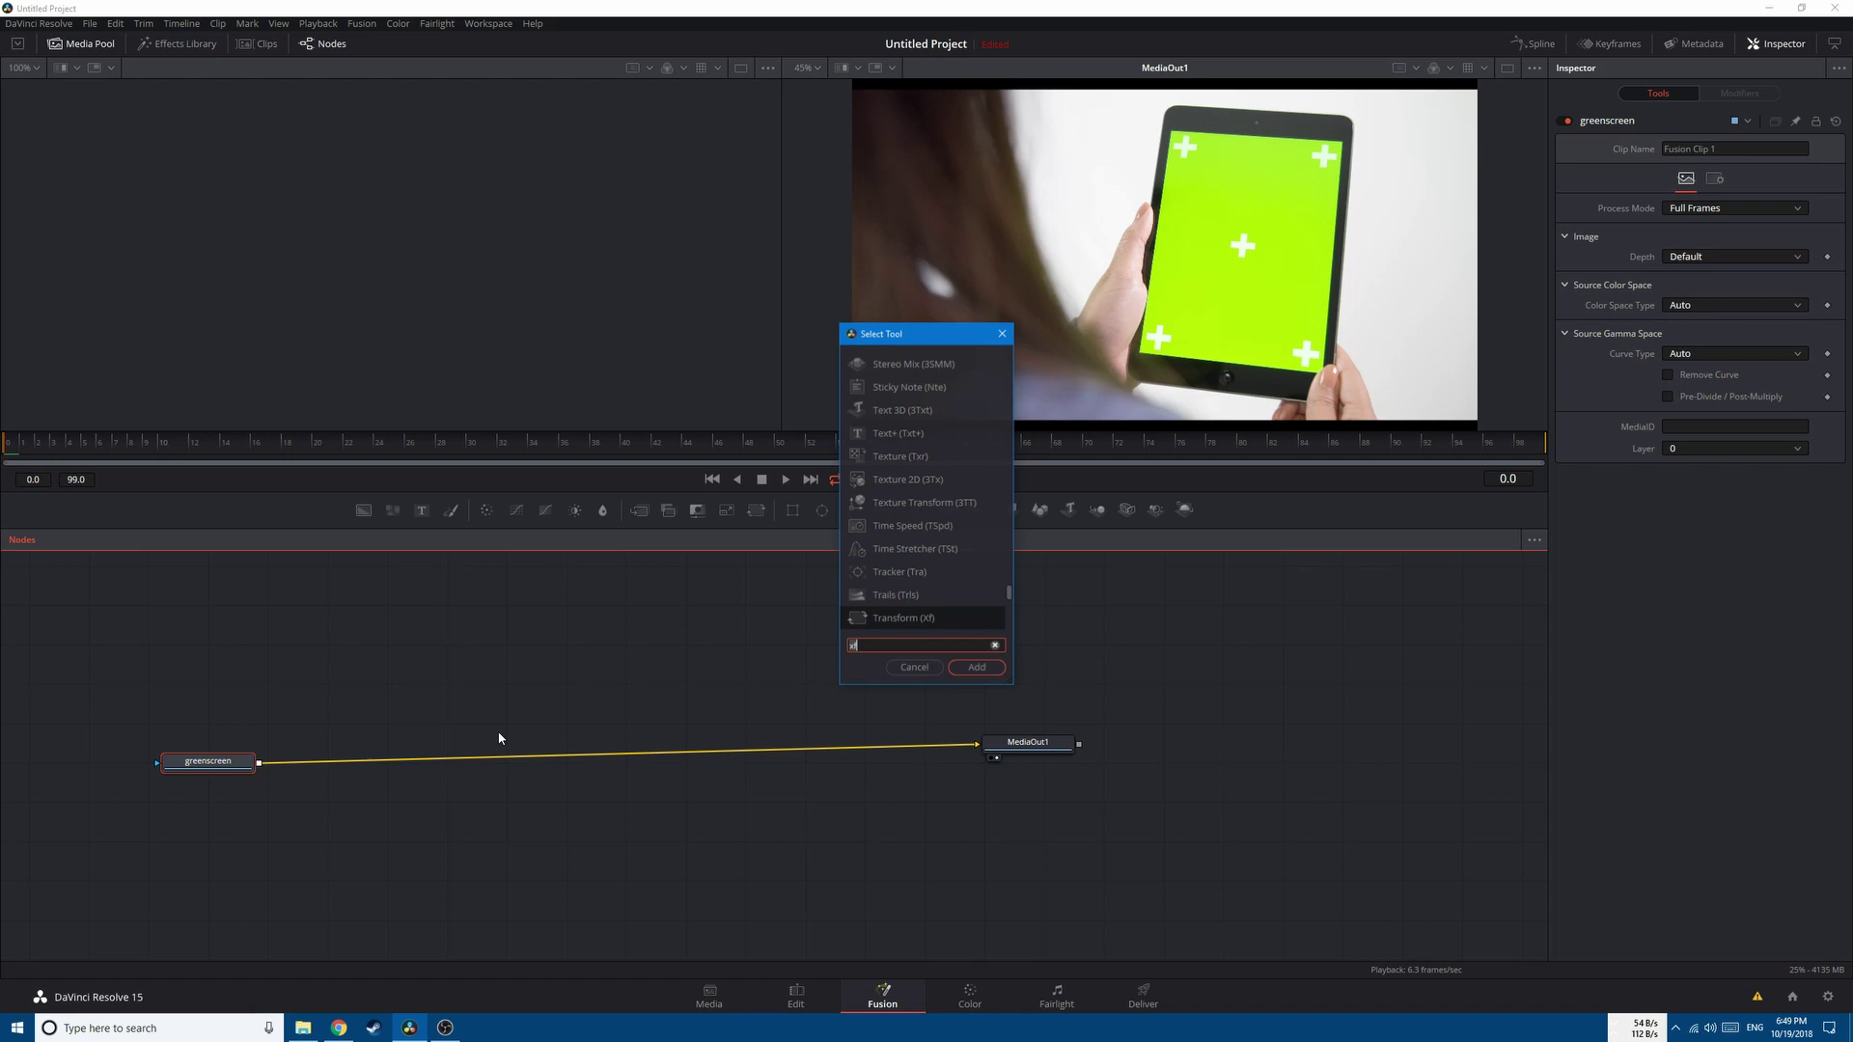
text(xf)
key(BackSpace)
key(BackSpace)
text(planar)
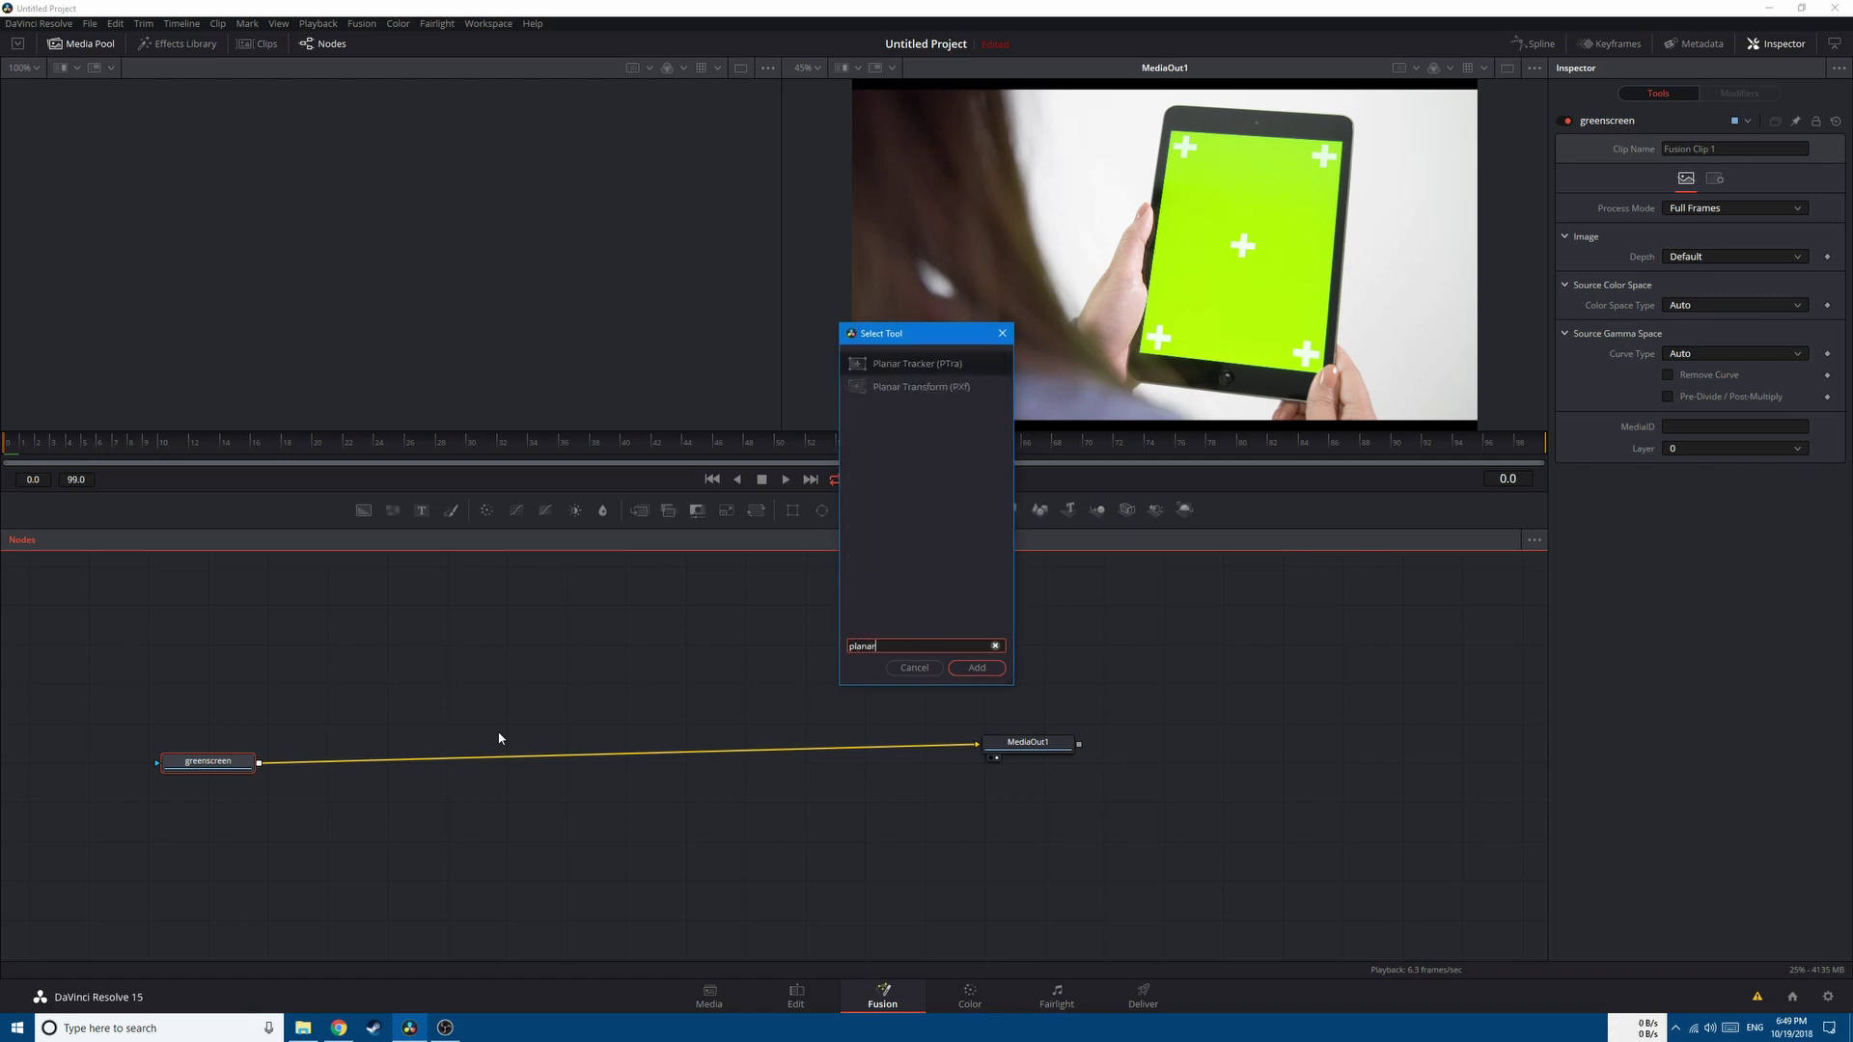
key(Return)
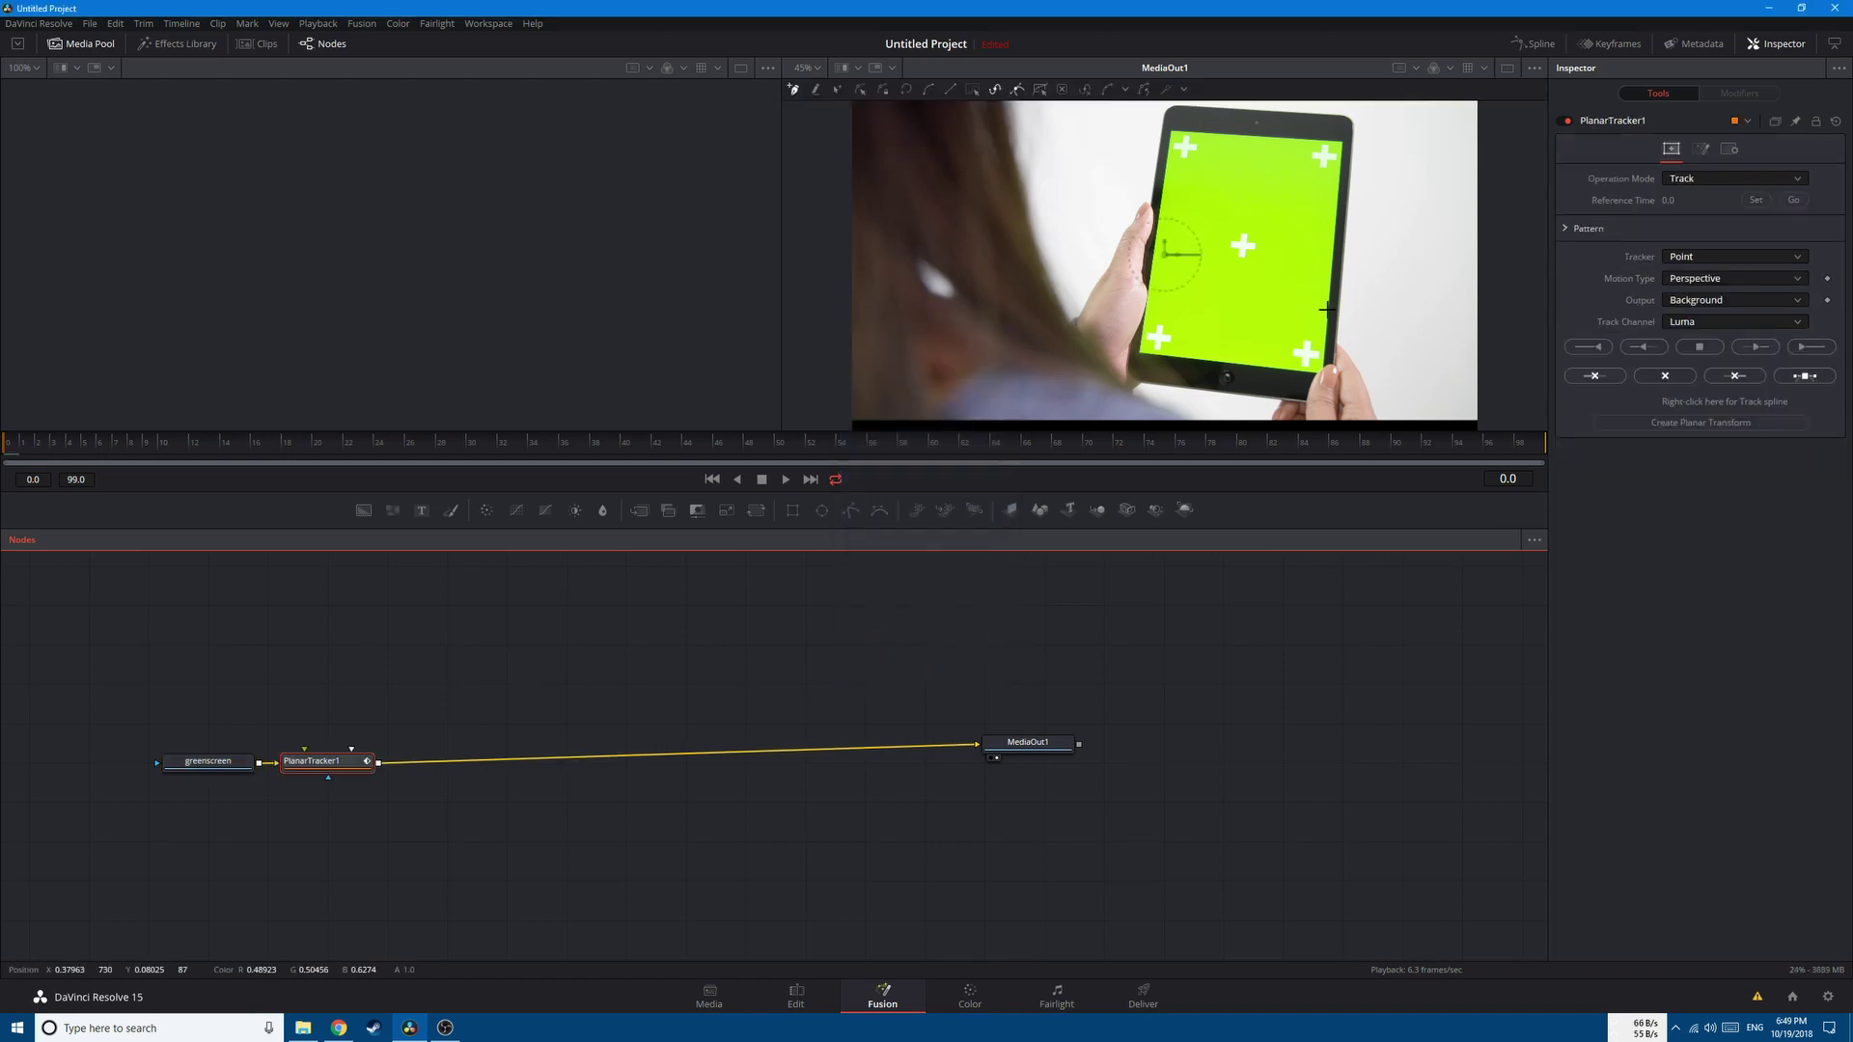
In a single enlarged viewer, outline the screen's four corners and track to the clip's end.
click(1508, 69)
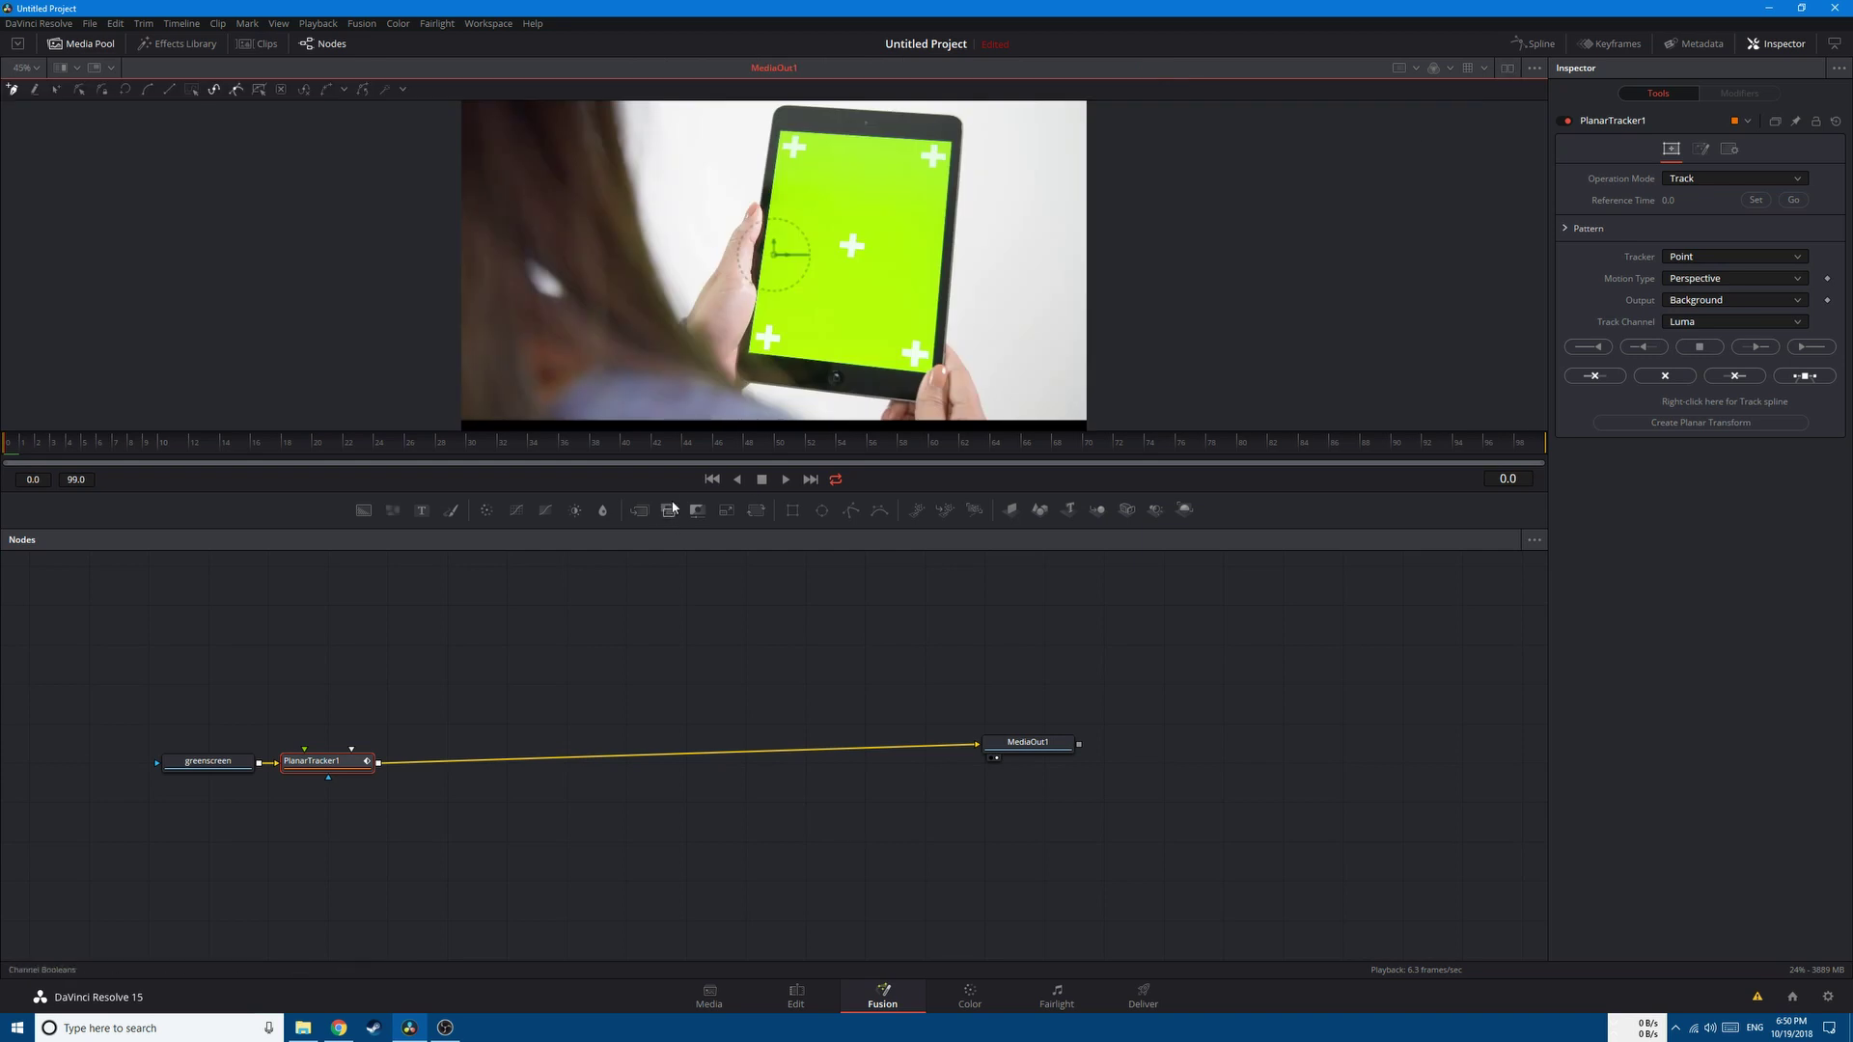
drag(664, 521, 663, 952)
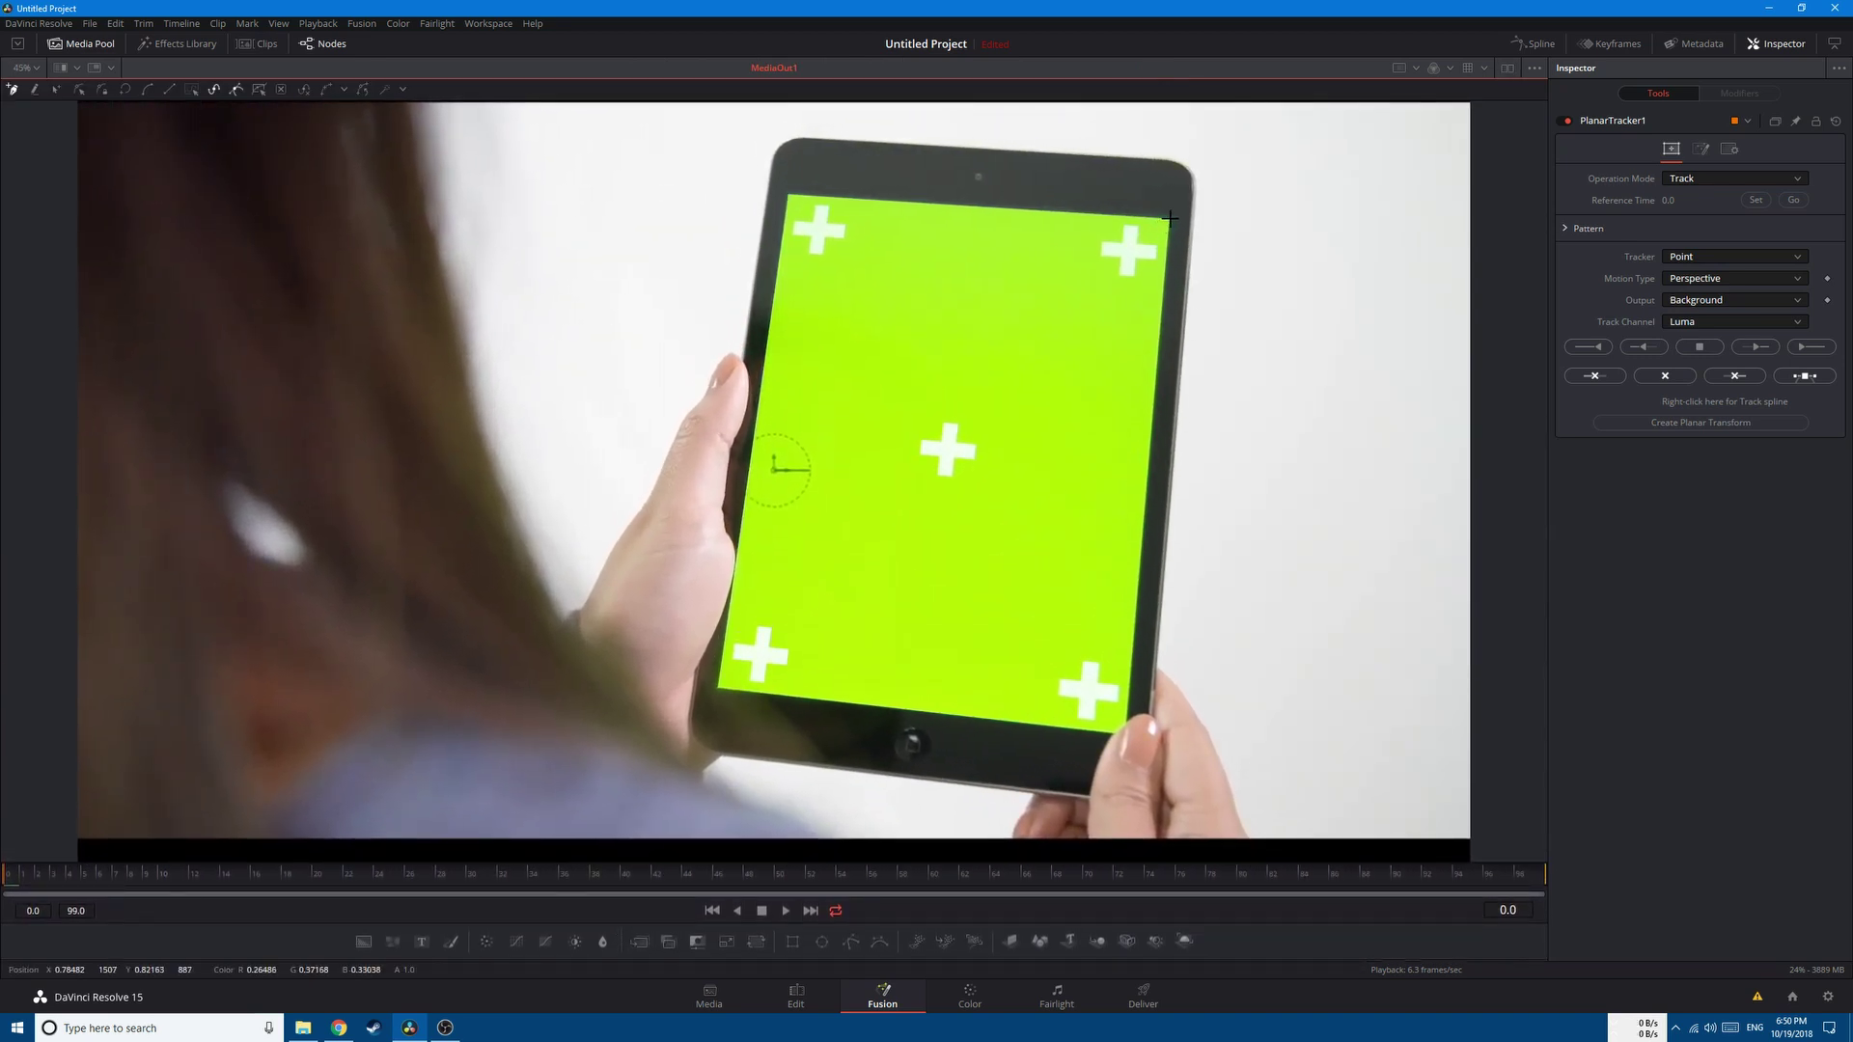
drag(1170, 219, 1030, 219)
click(790, 195)
click(718, 688)
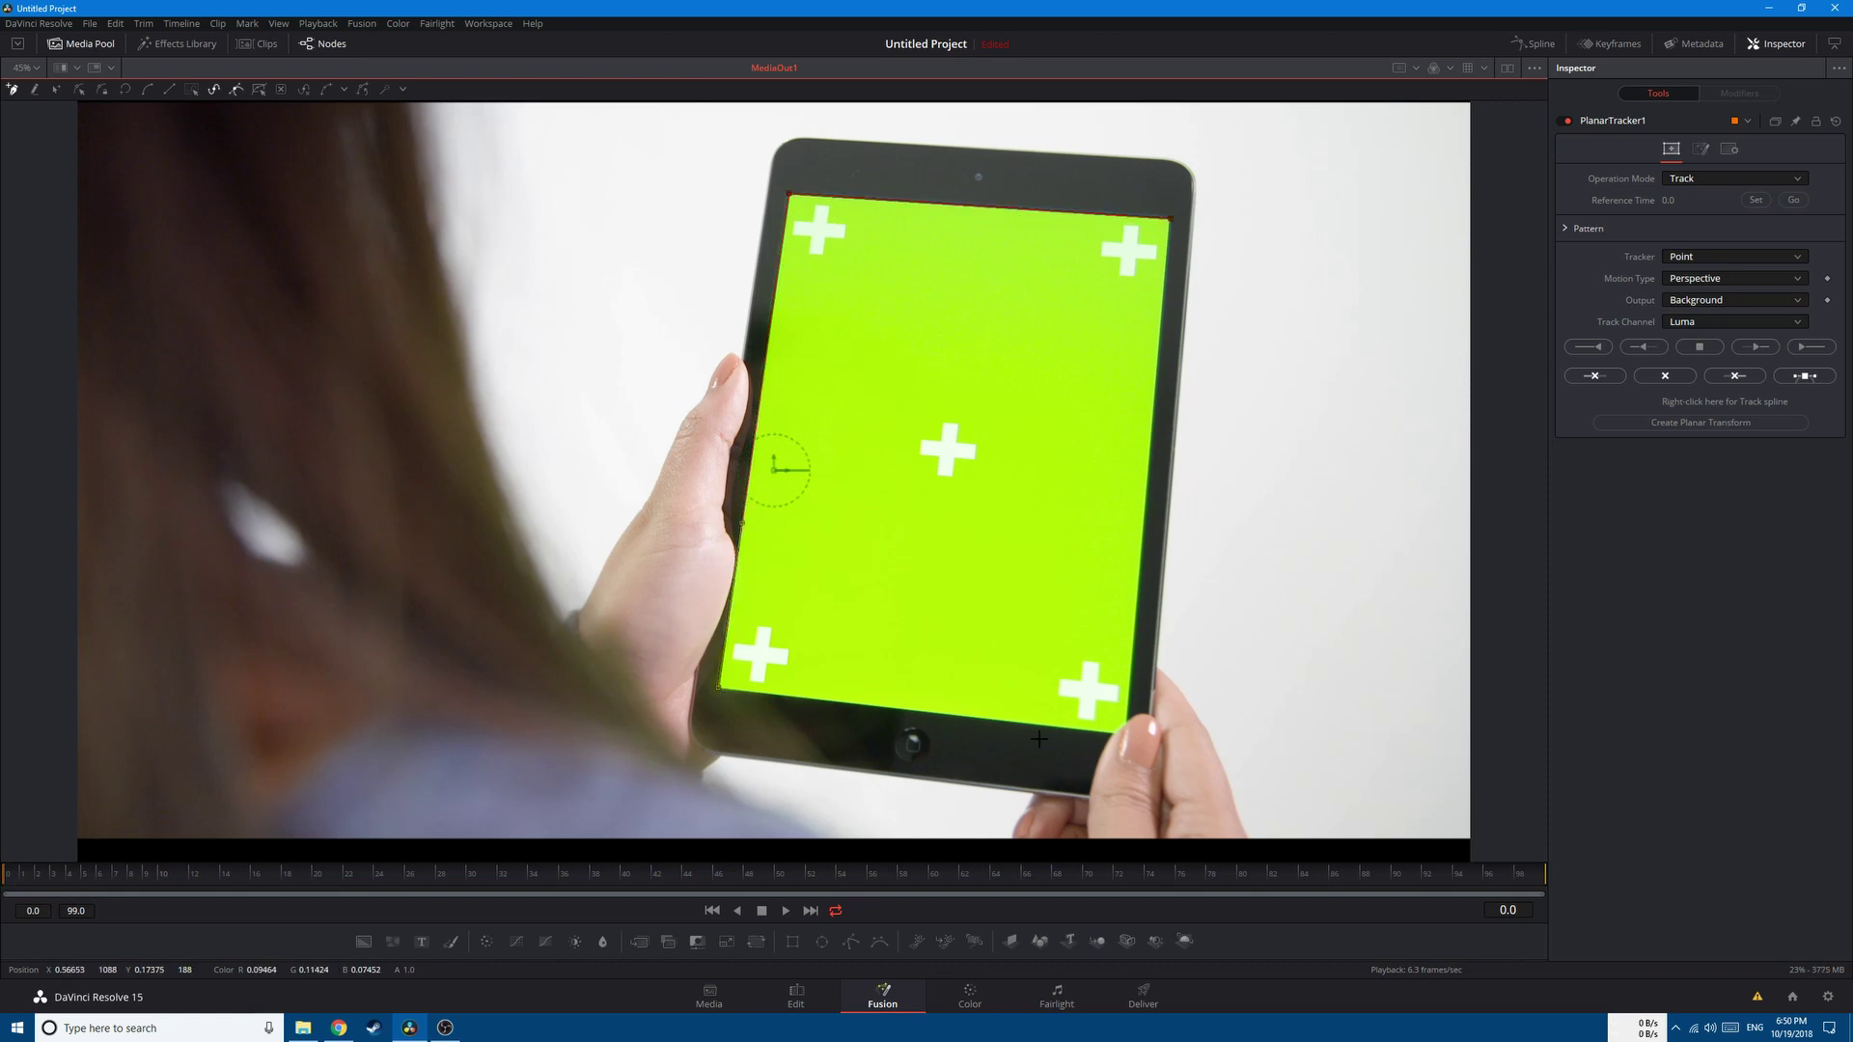
click(1113, 734)
click(1174, 221)
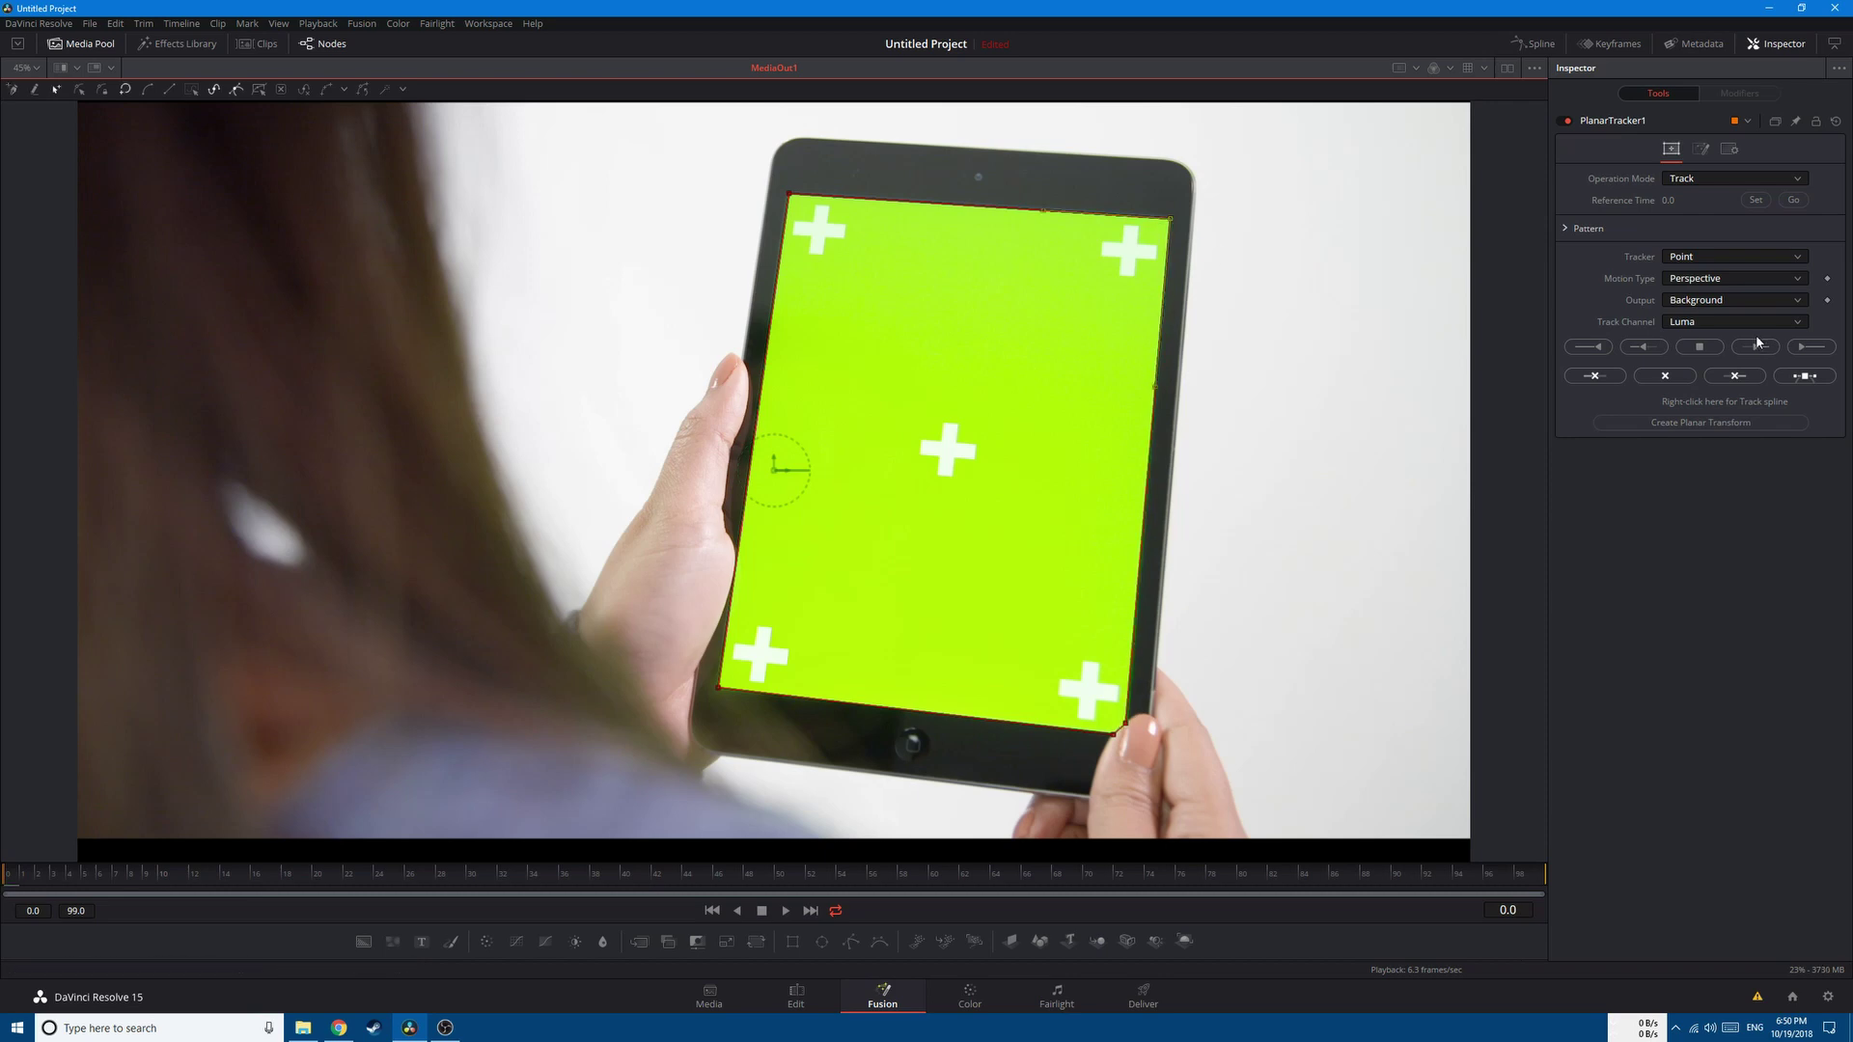
click(1802, 349)
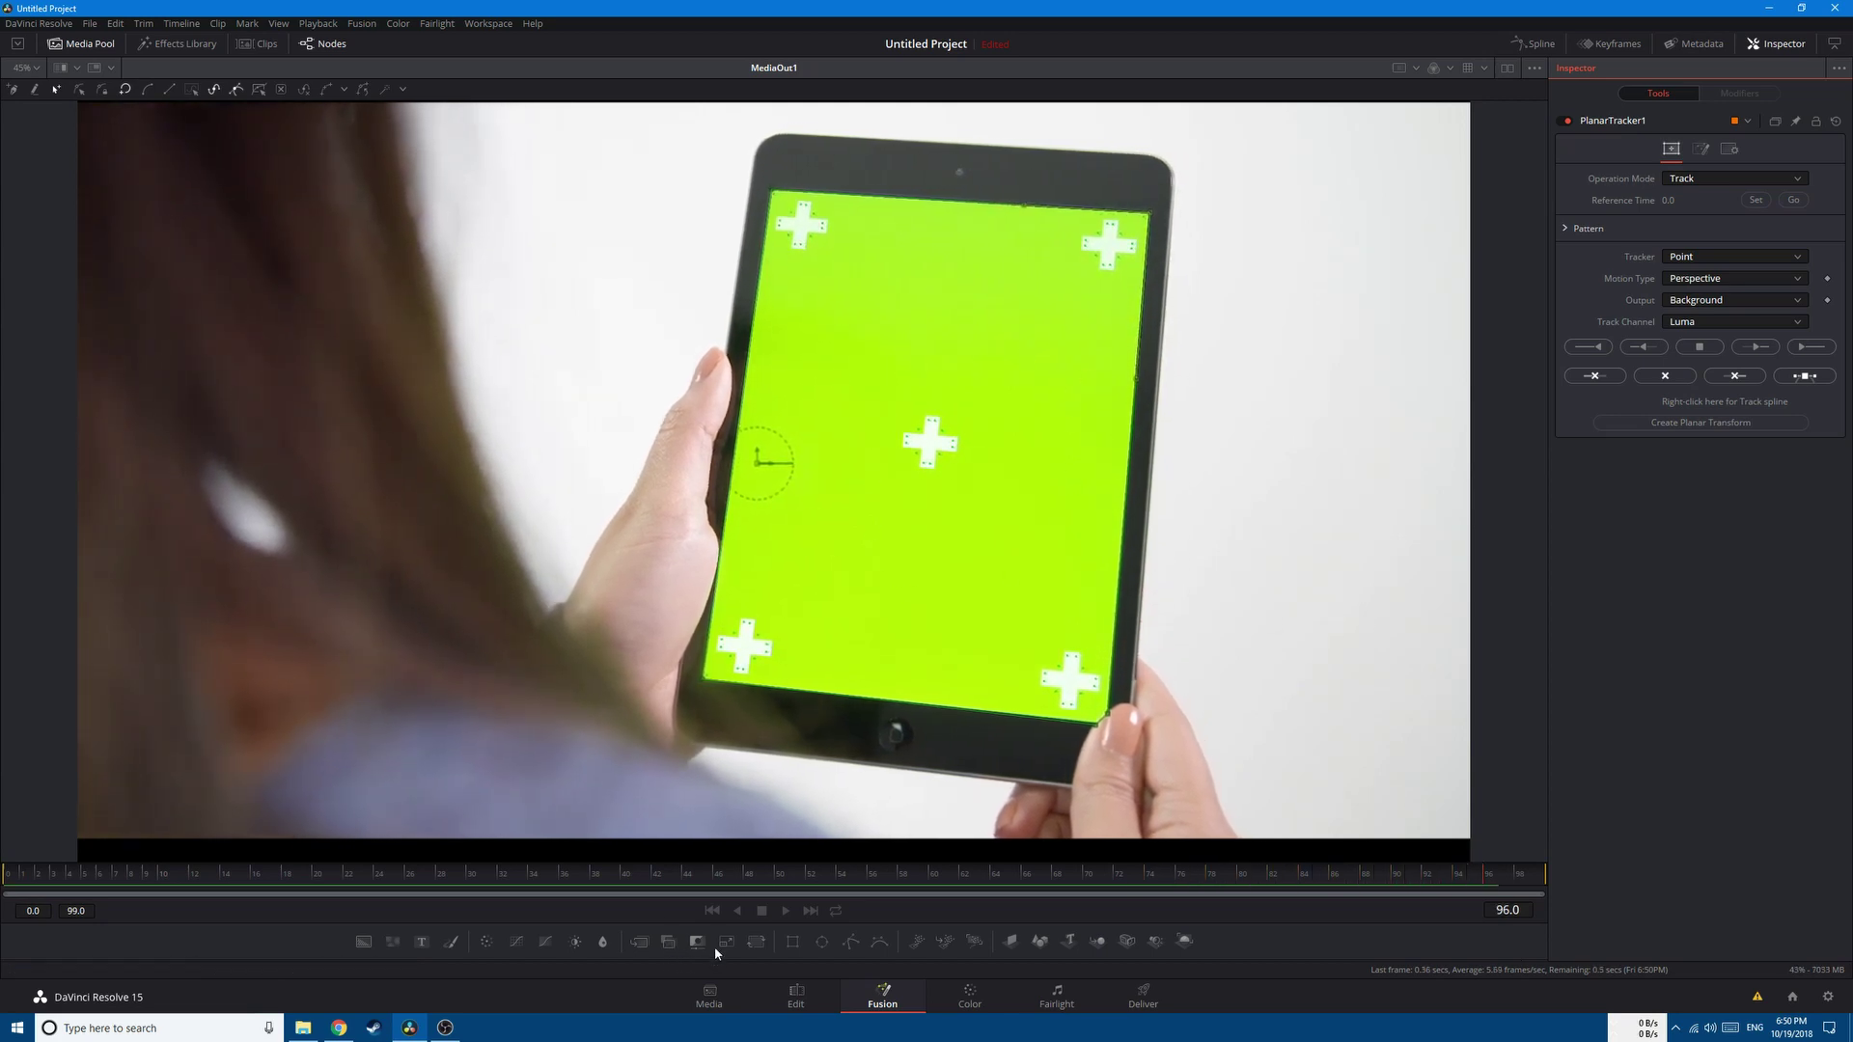
Insert a Delta Keyer after the tracker using the 'delta' tool search.
drag(716, 922, 727, 487)
key(ctrl+space)
text(planar)
key(BackSpace)
key(BackSpace)
key(BackSpace)
key(BackSpace)
key(BackSpace)
key(BackSpace)
text(delta)
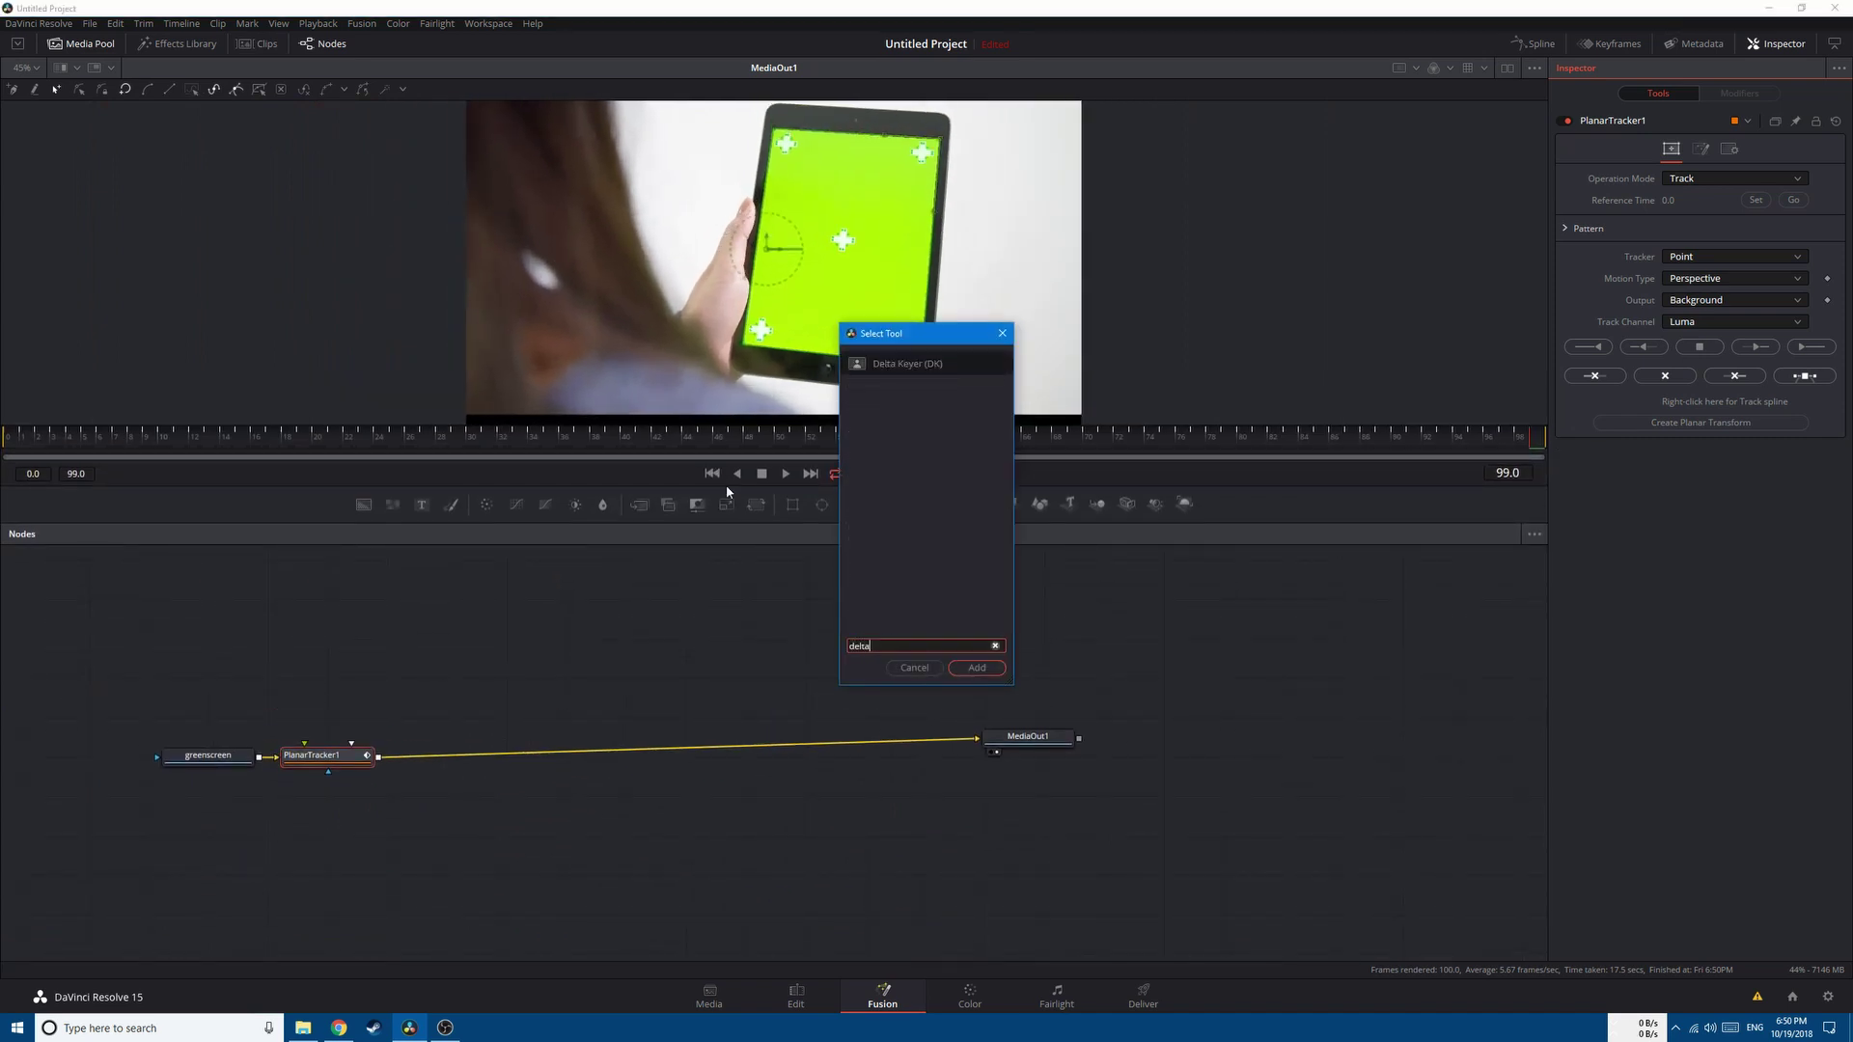
key(Return)
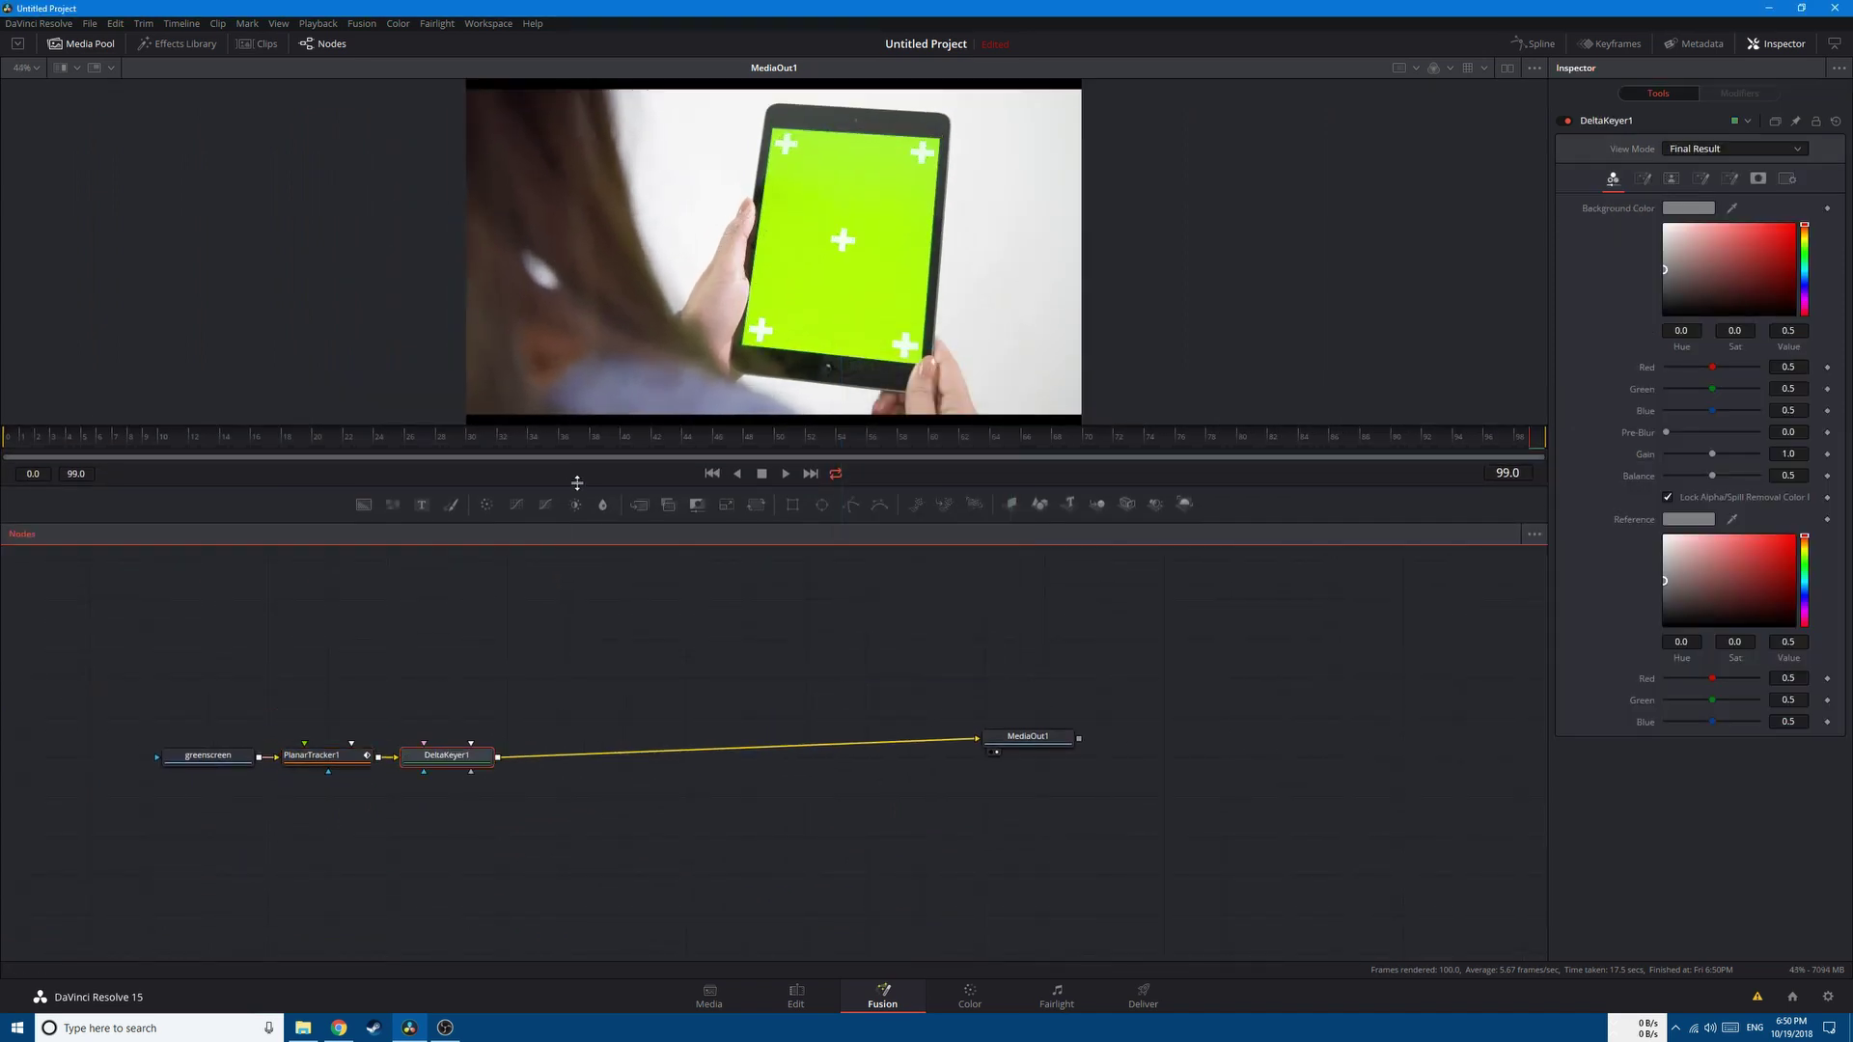
Sample the tablet's green as the keyer's background colour and refine it with the eyedropper.
drag(690, 522, 695, 726)
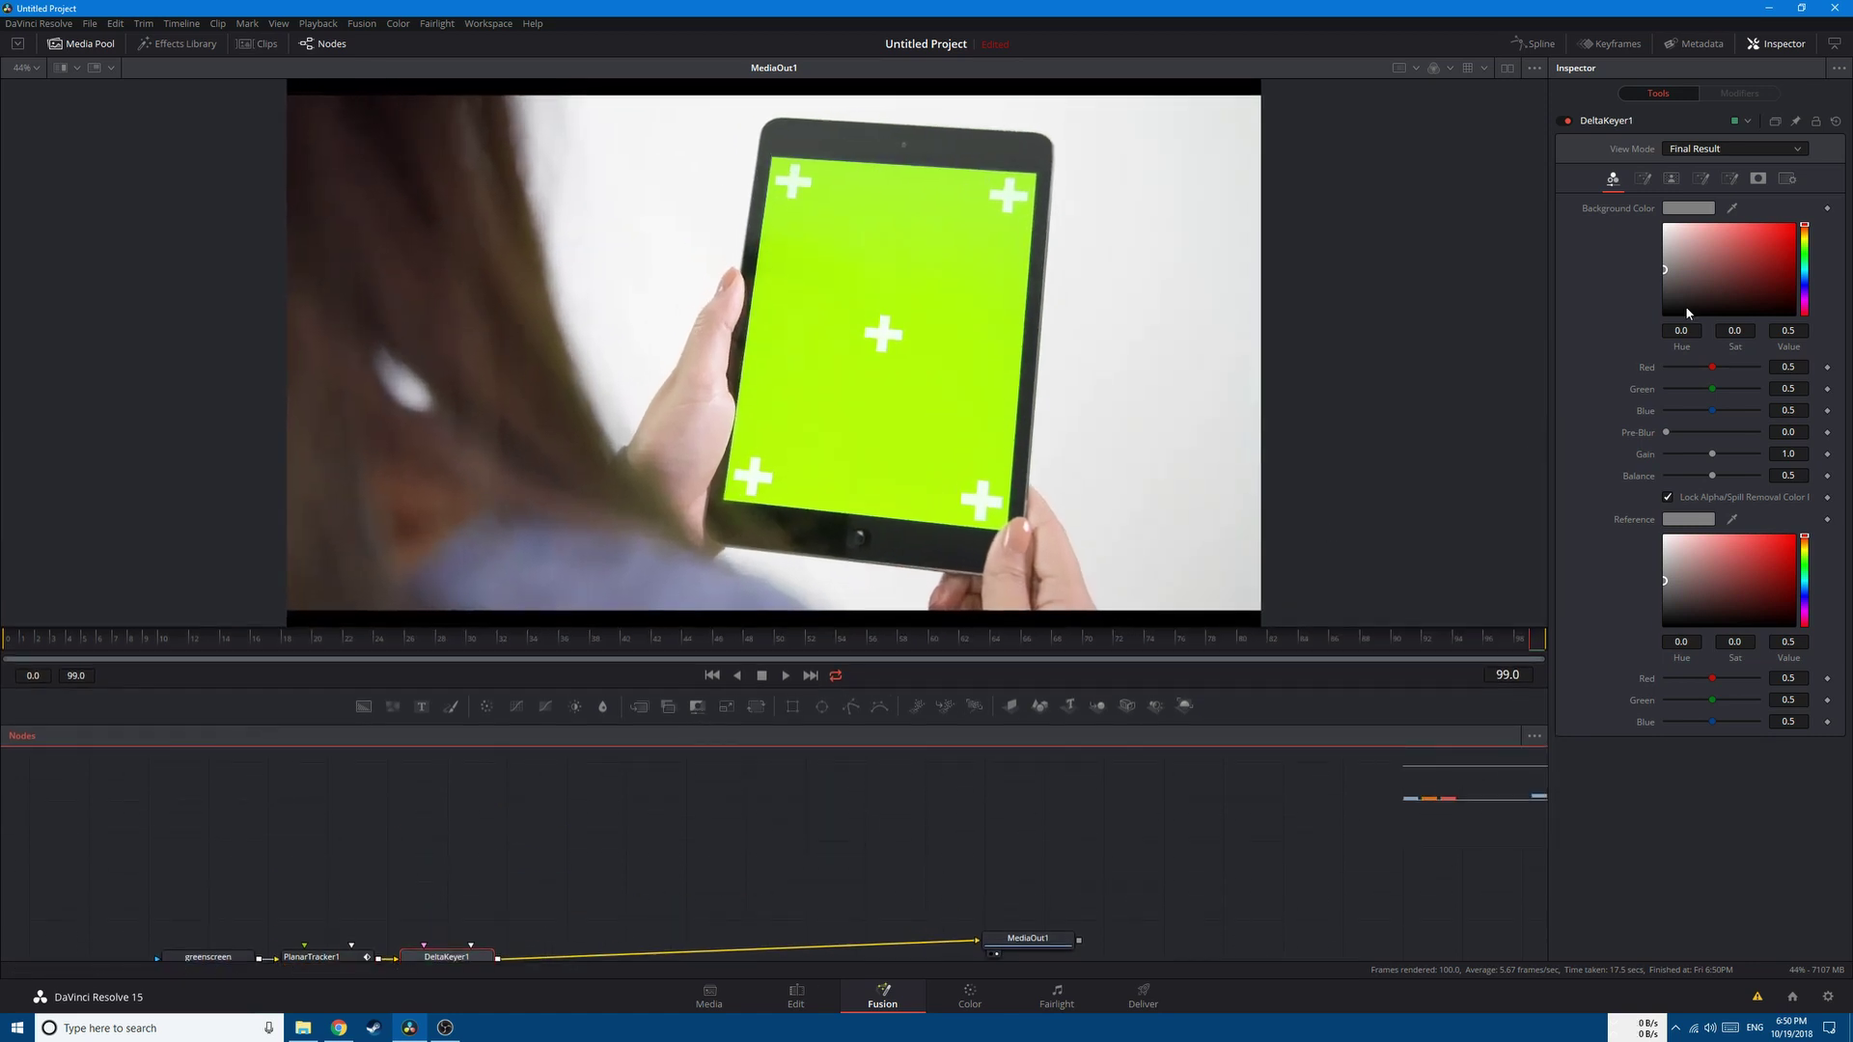
click(1690, 209)
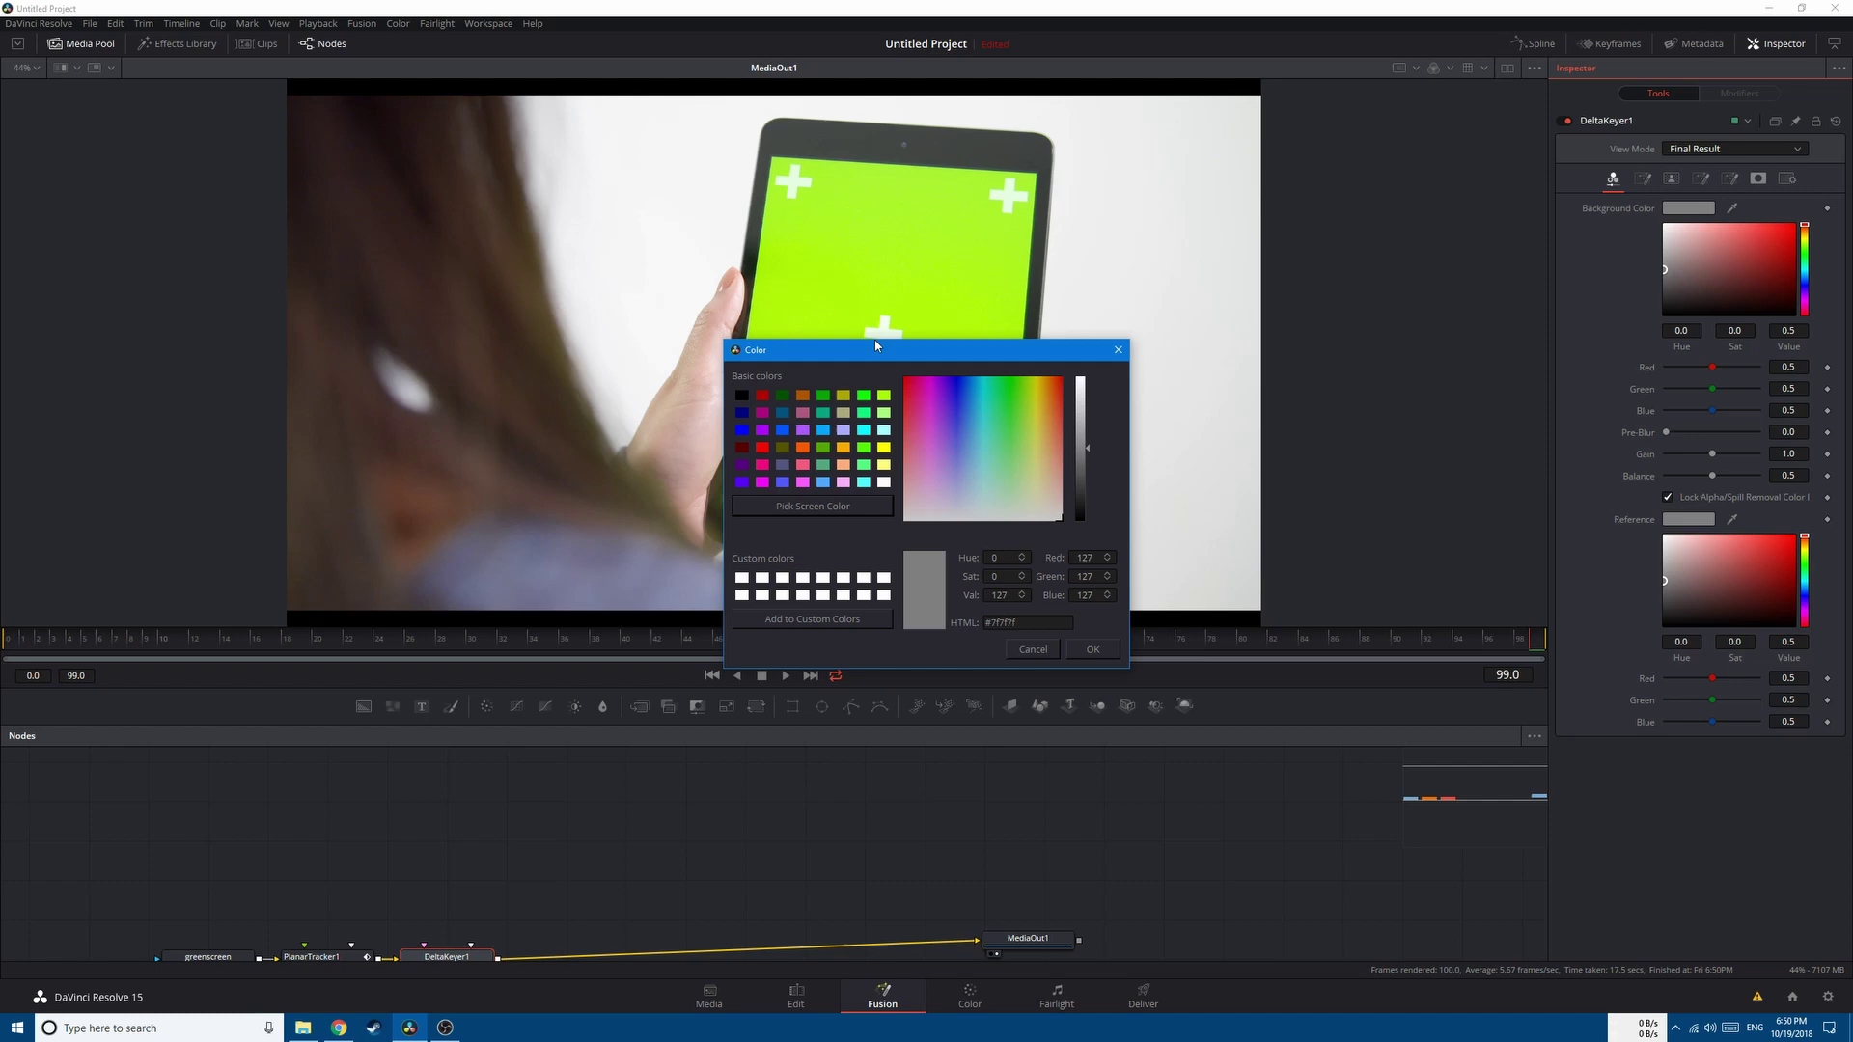
click(812, 502)
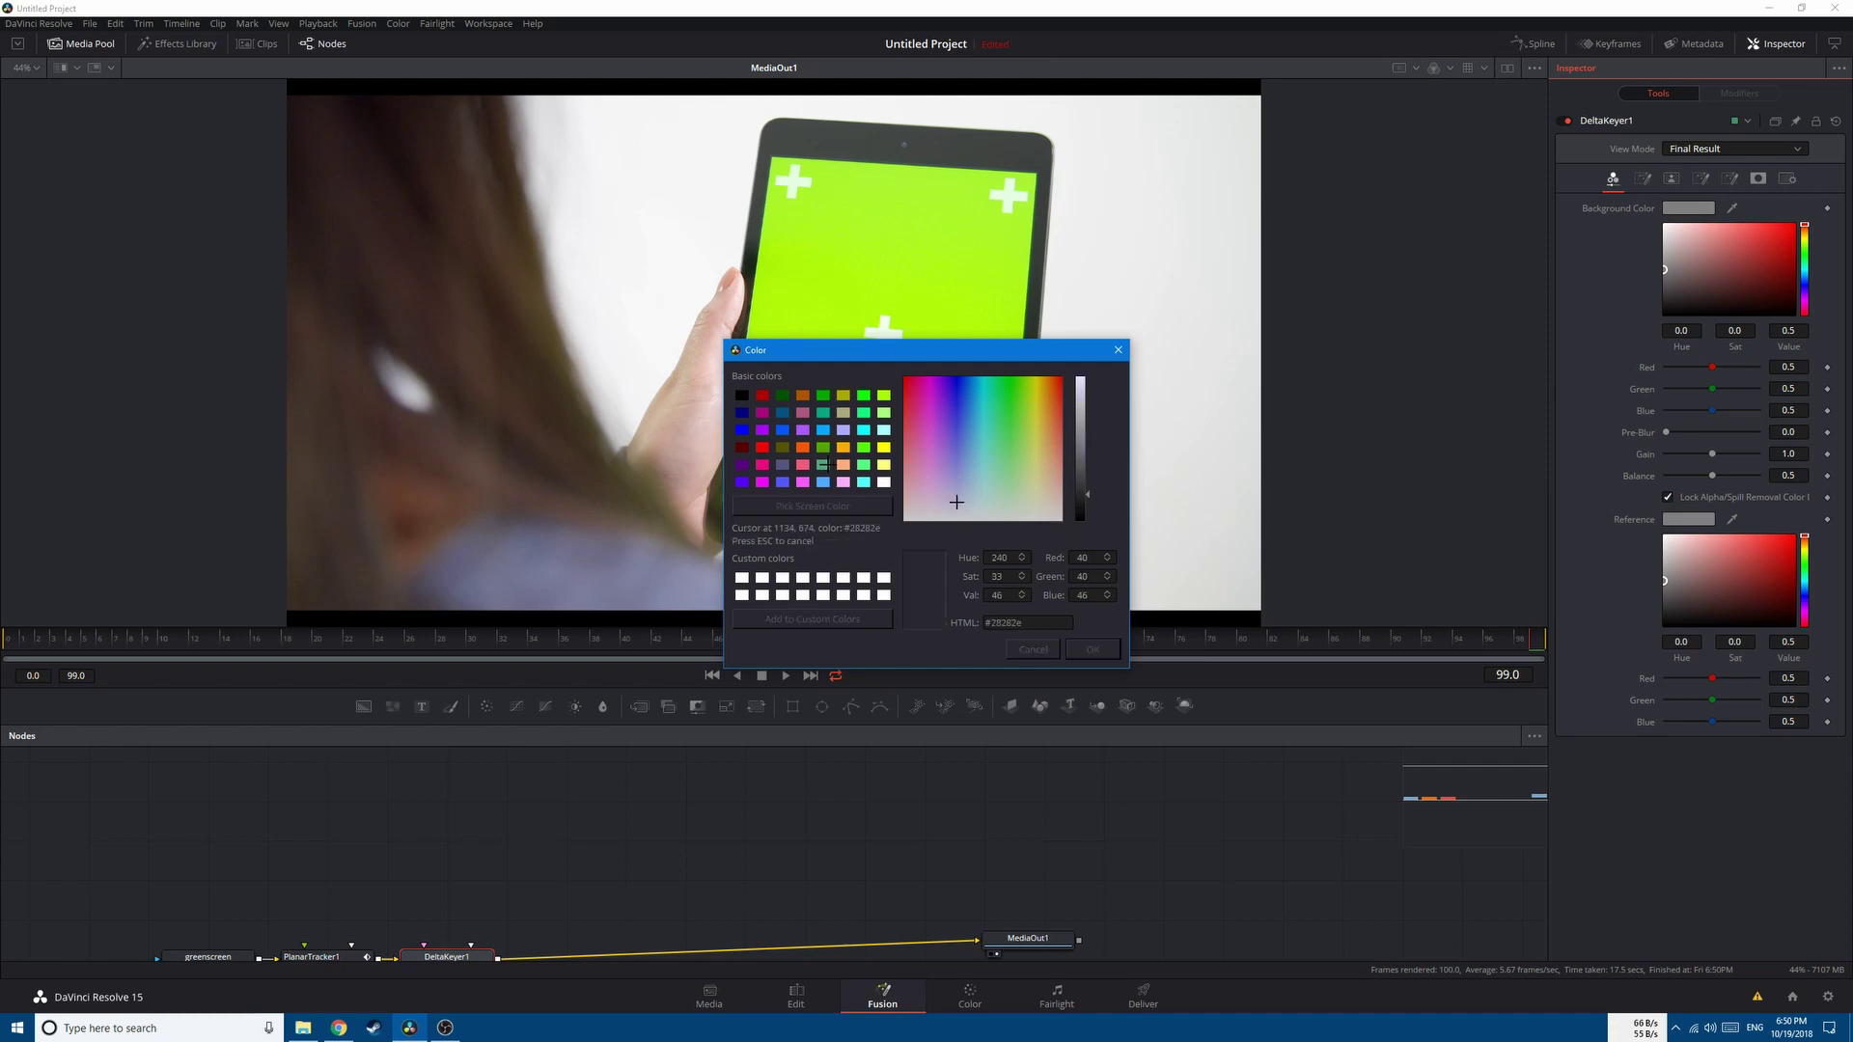
click(908, 177)
click(1093, 649)
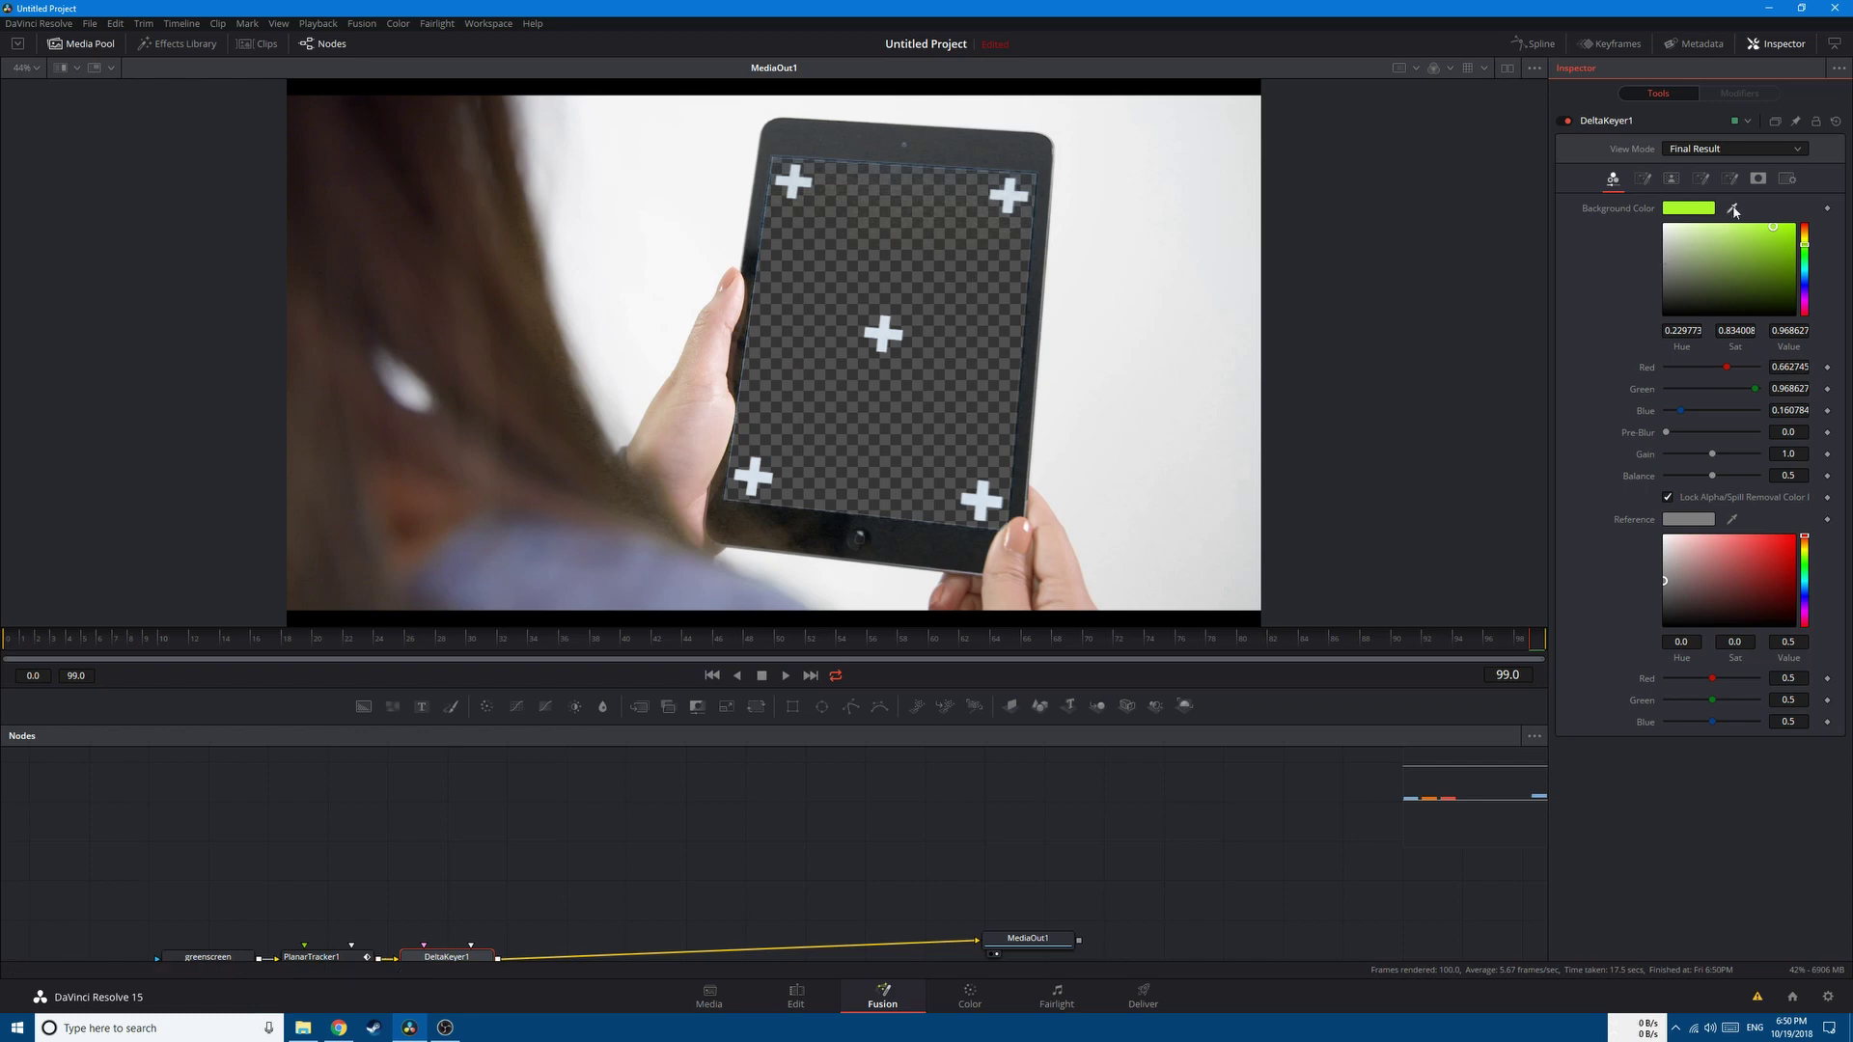
drag(1766, 152, 928, 169)
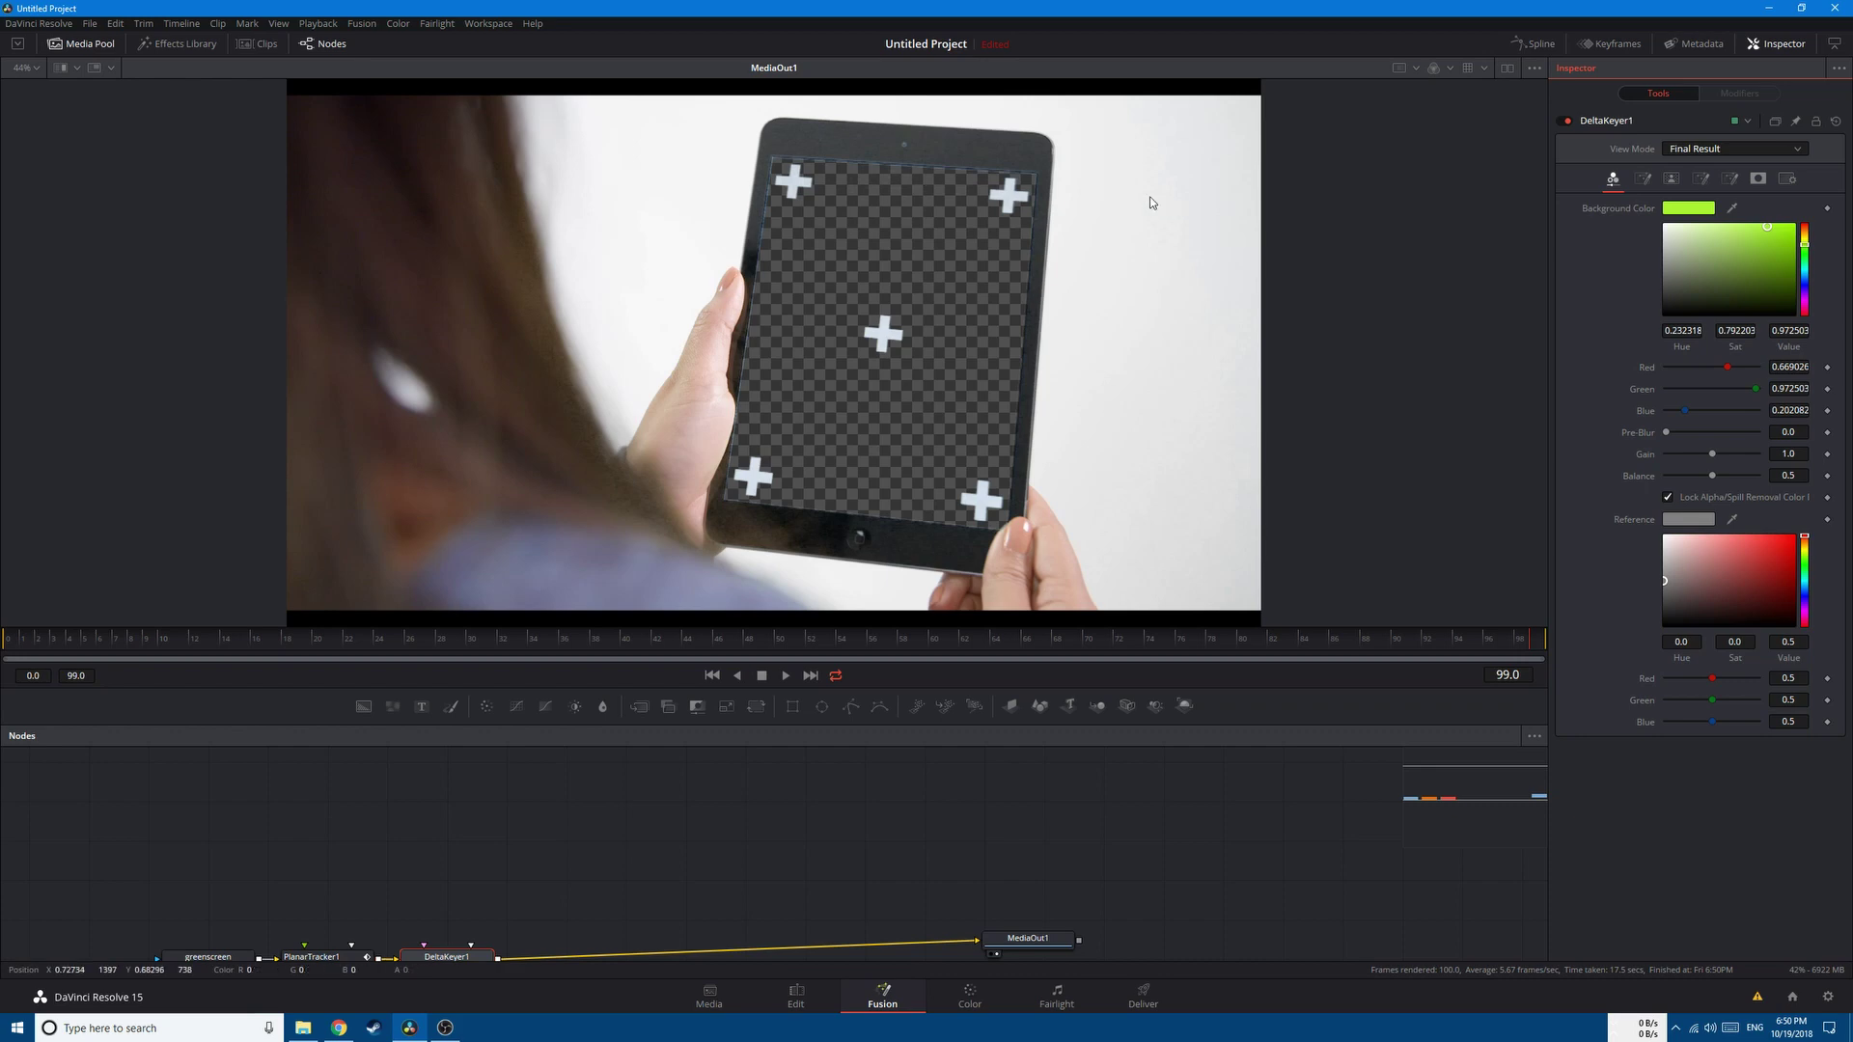
In Status view, lower the matte high threshold, raise Clean Background to 0.00441, then show Final Result.
click(1701, 152)
click(1699, 205)
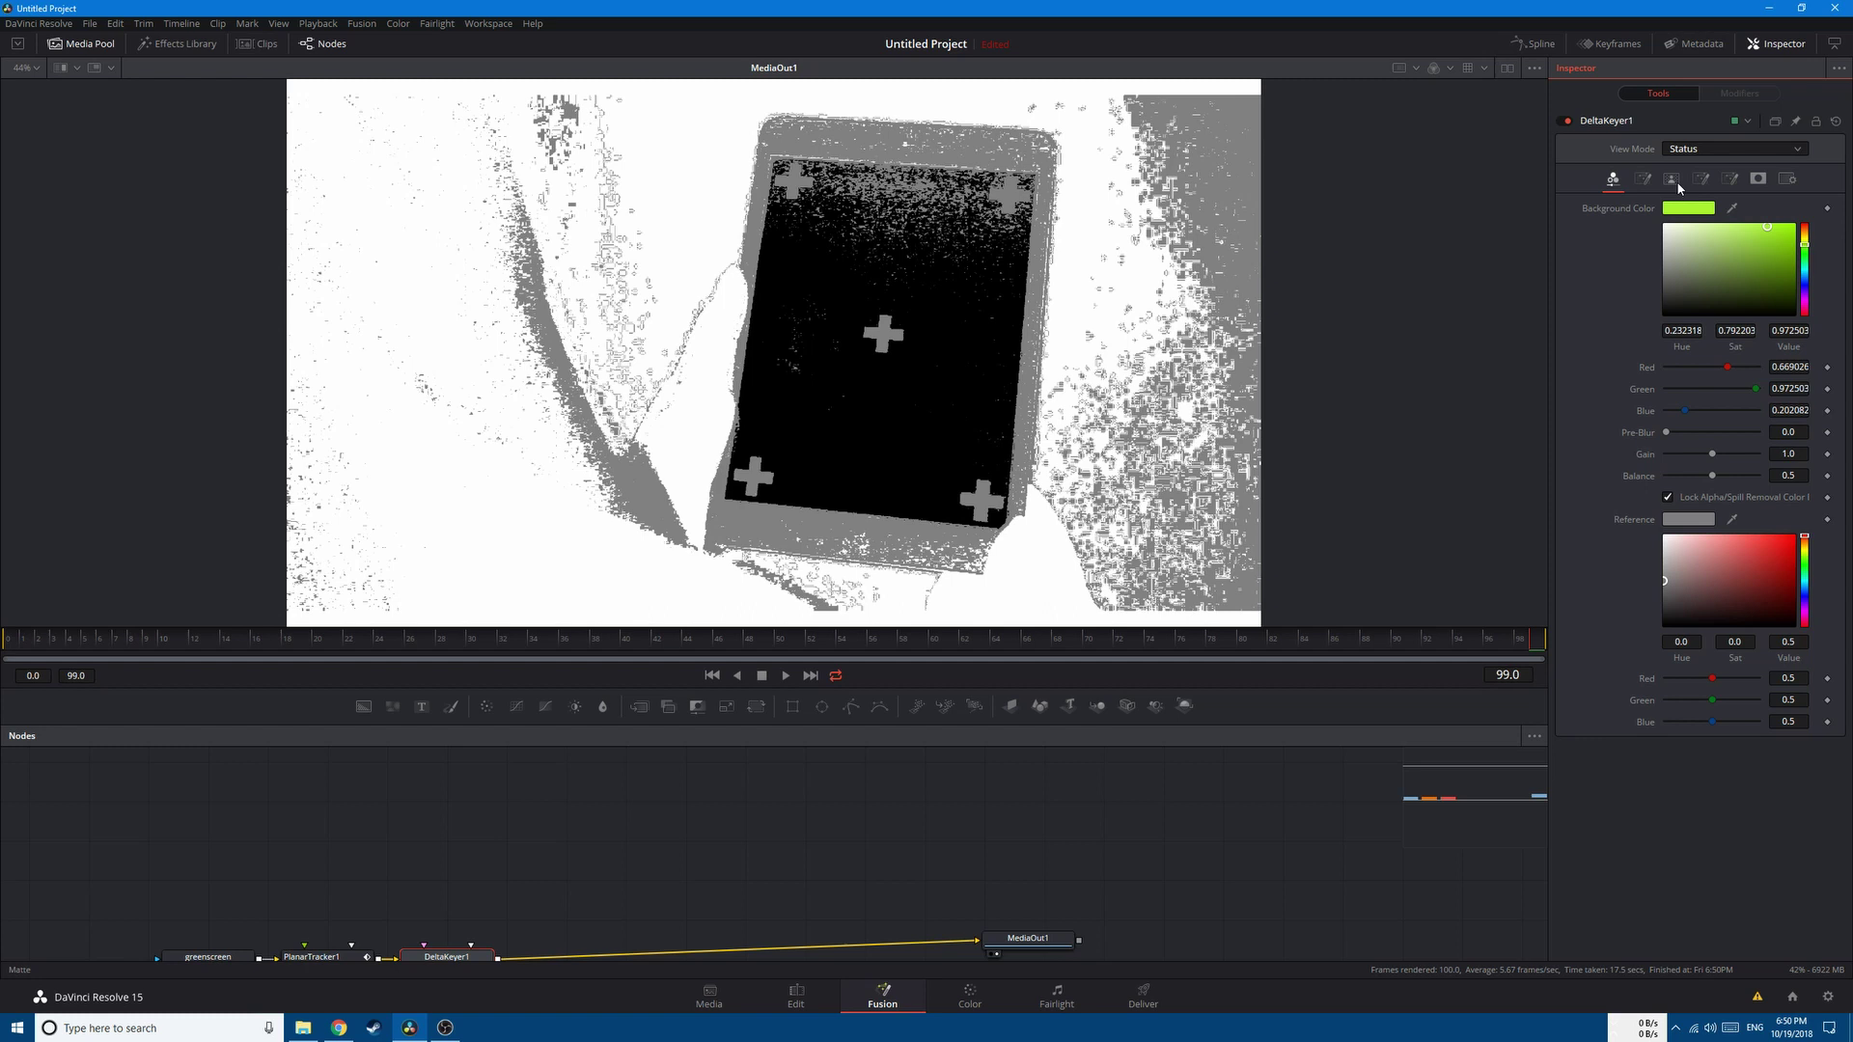
click(1672, 179)
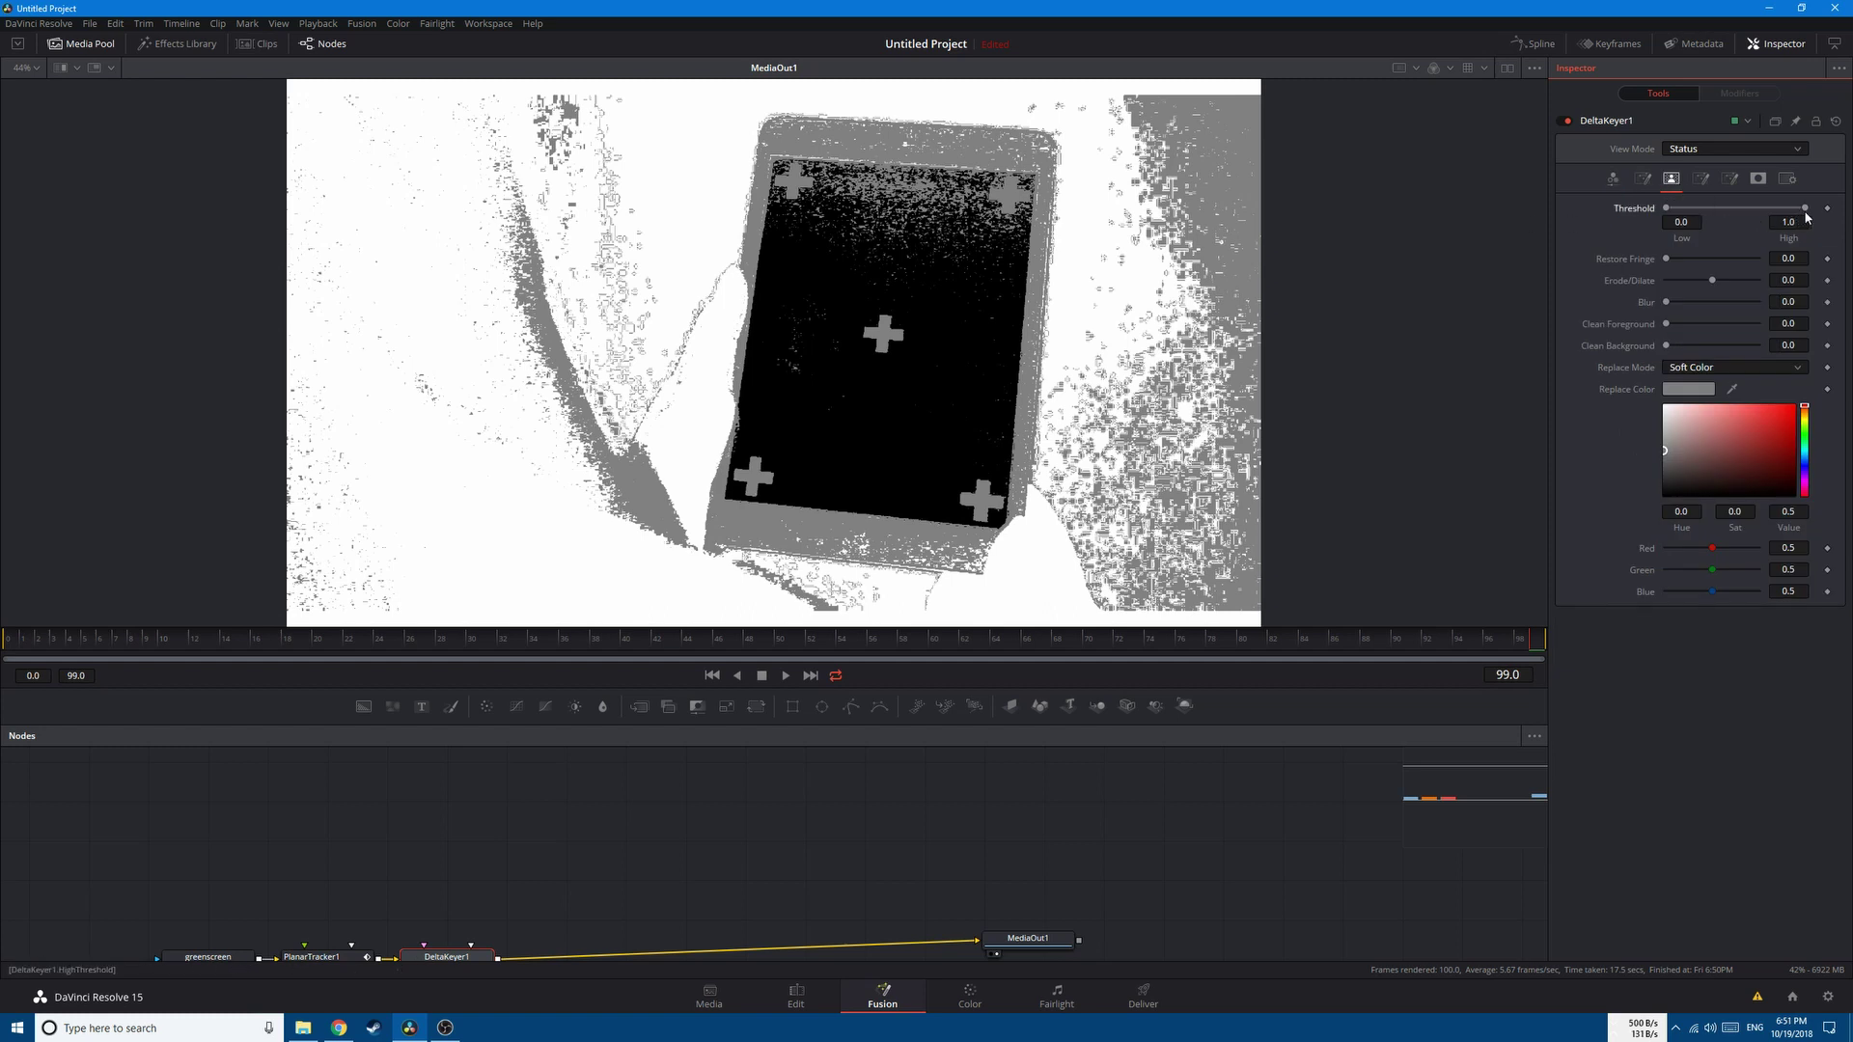
drag(1807, 209, 1696, 210)
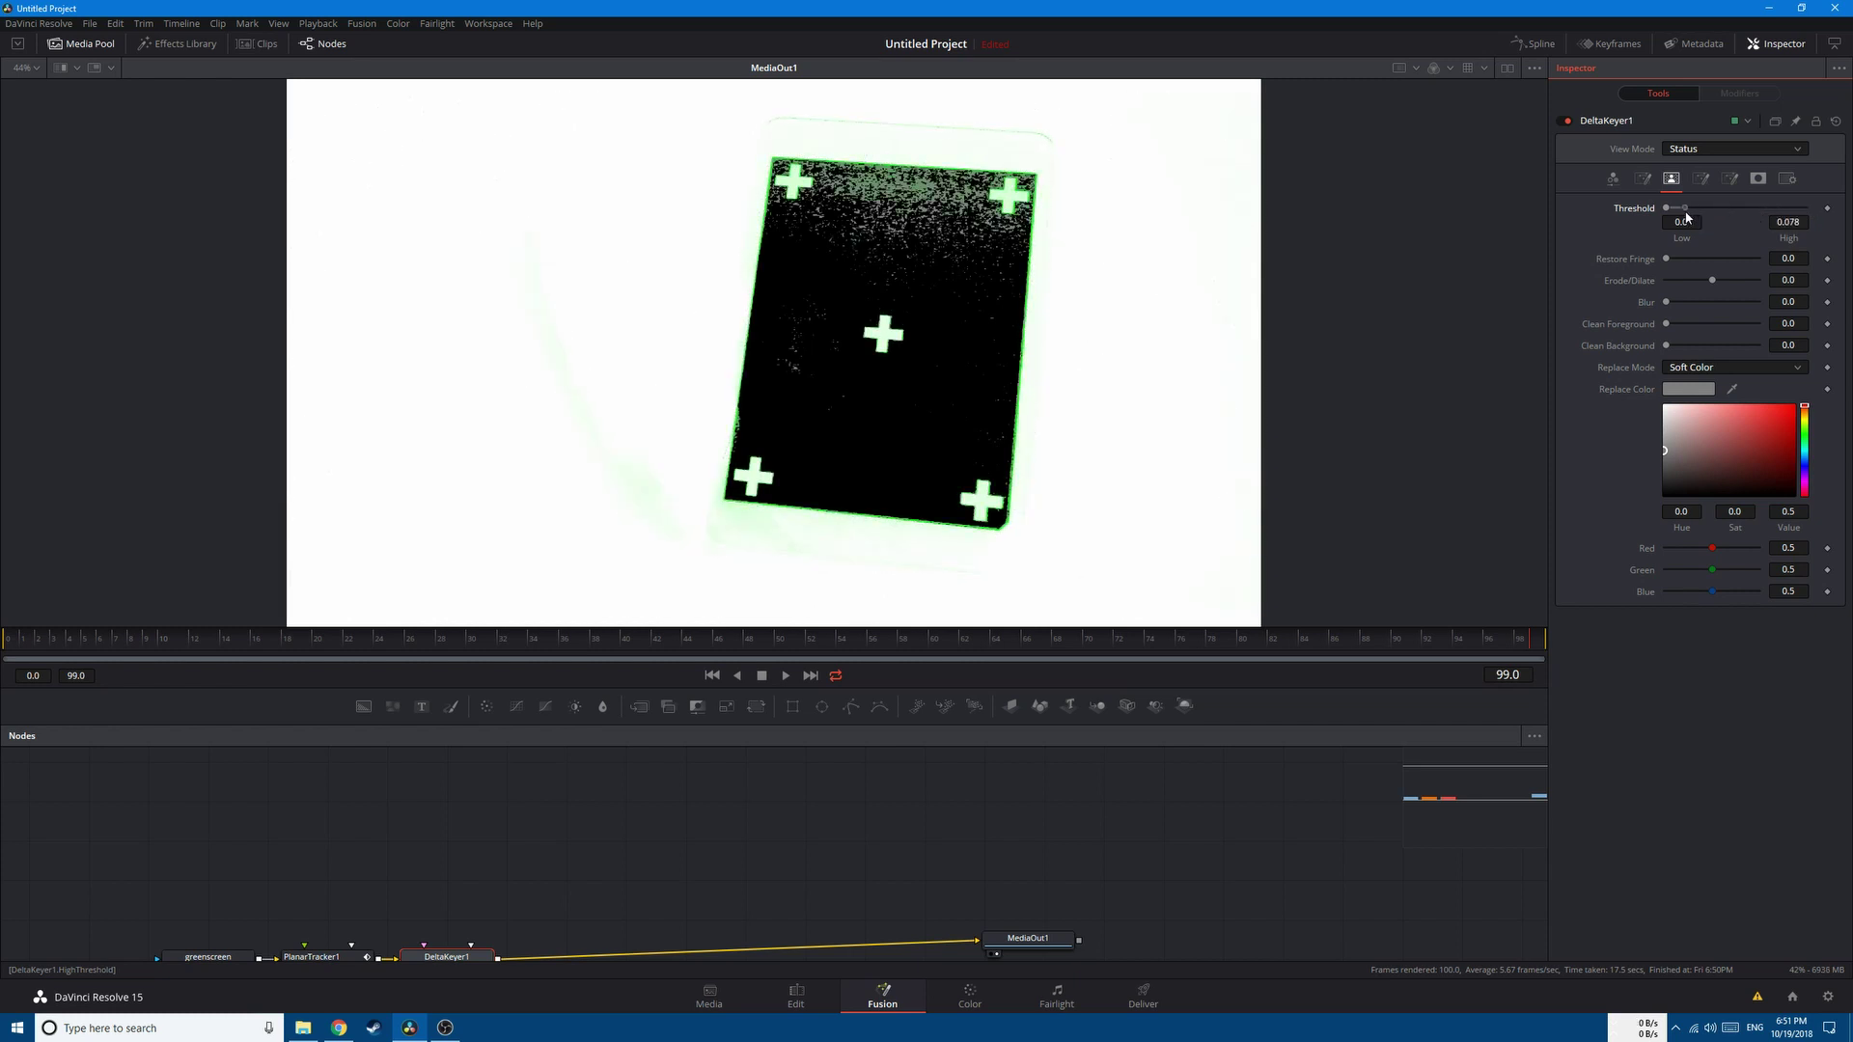
drag(1663, 349, 1707, 356)
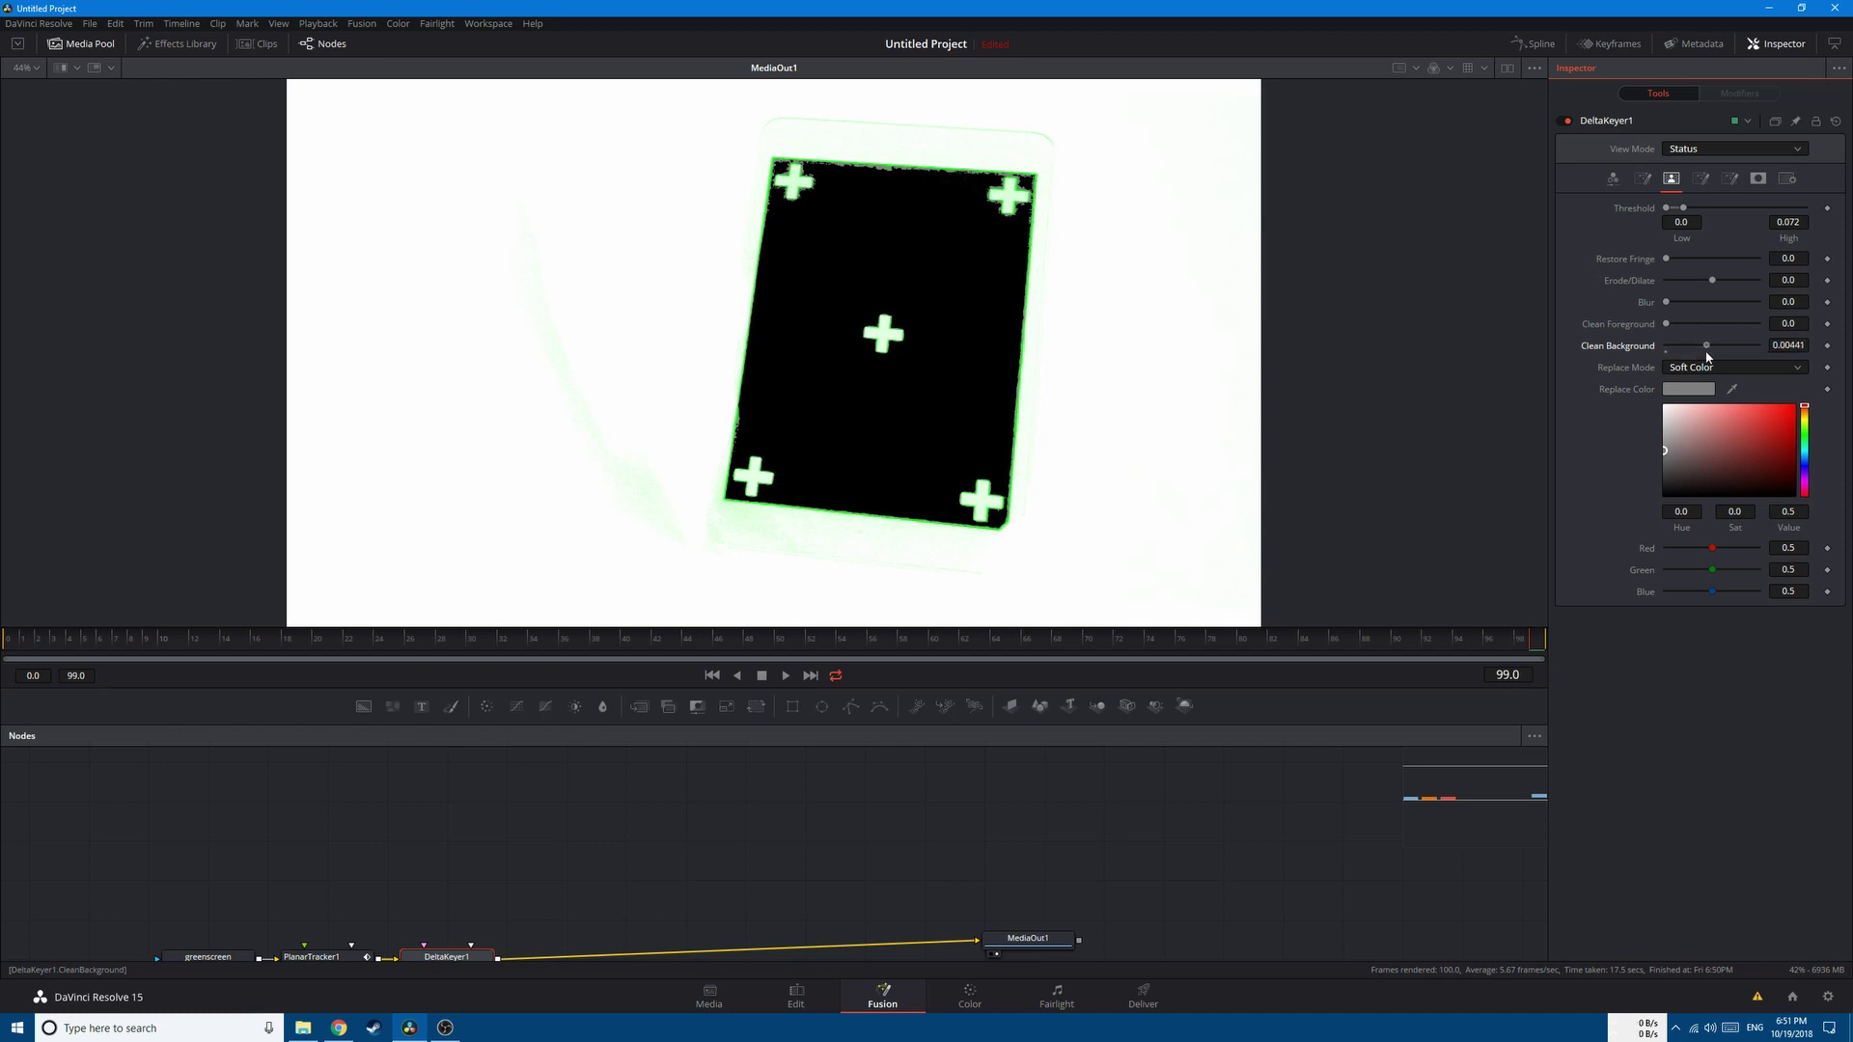
click(1723, 148)
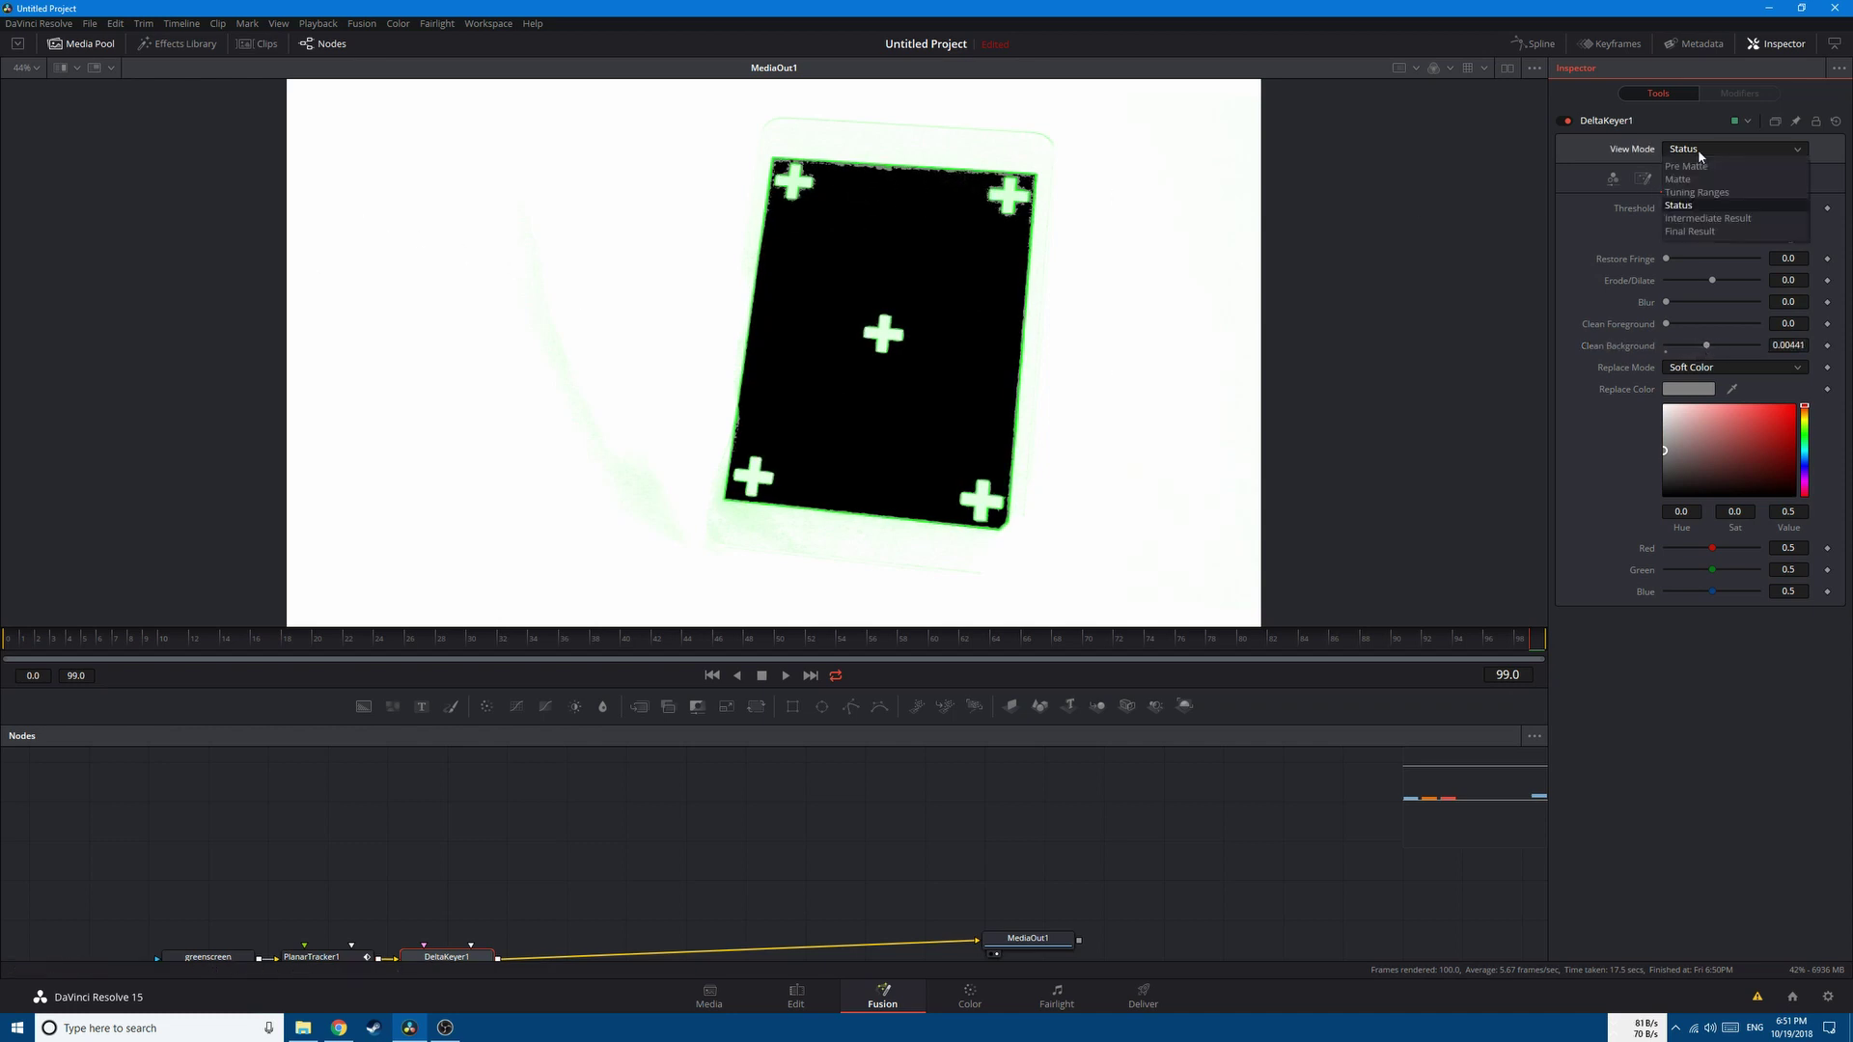
click(1680, 232)
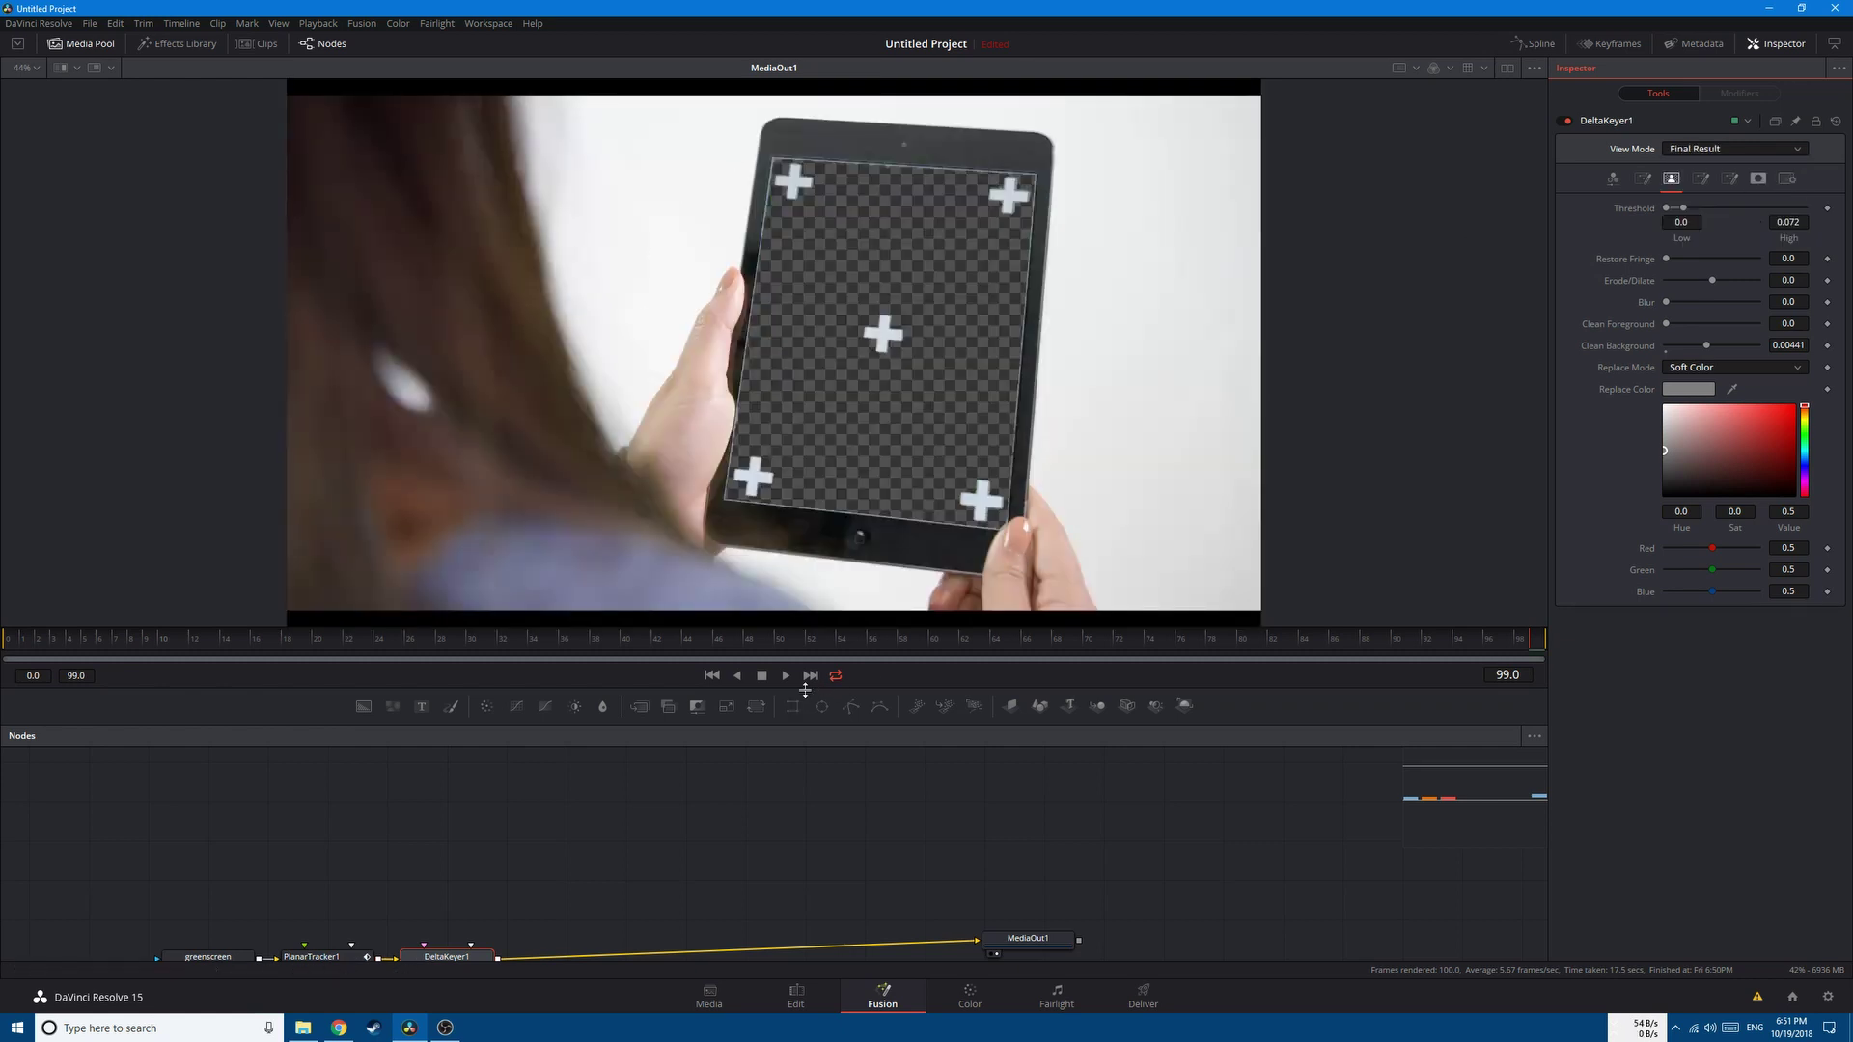
Enlarge the node area and drag the child-walking clip from the Media Pool in as MediaIn1.
drag(806, 726, 834, 577)
drag(1028, 772, 1044, 790)
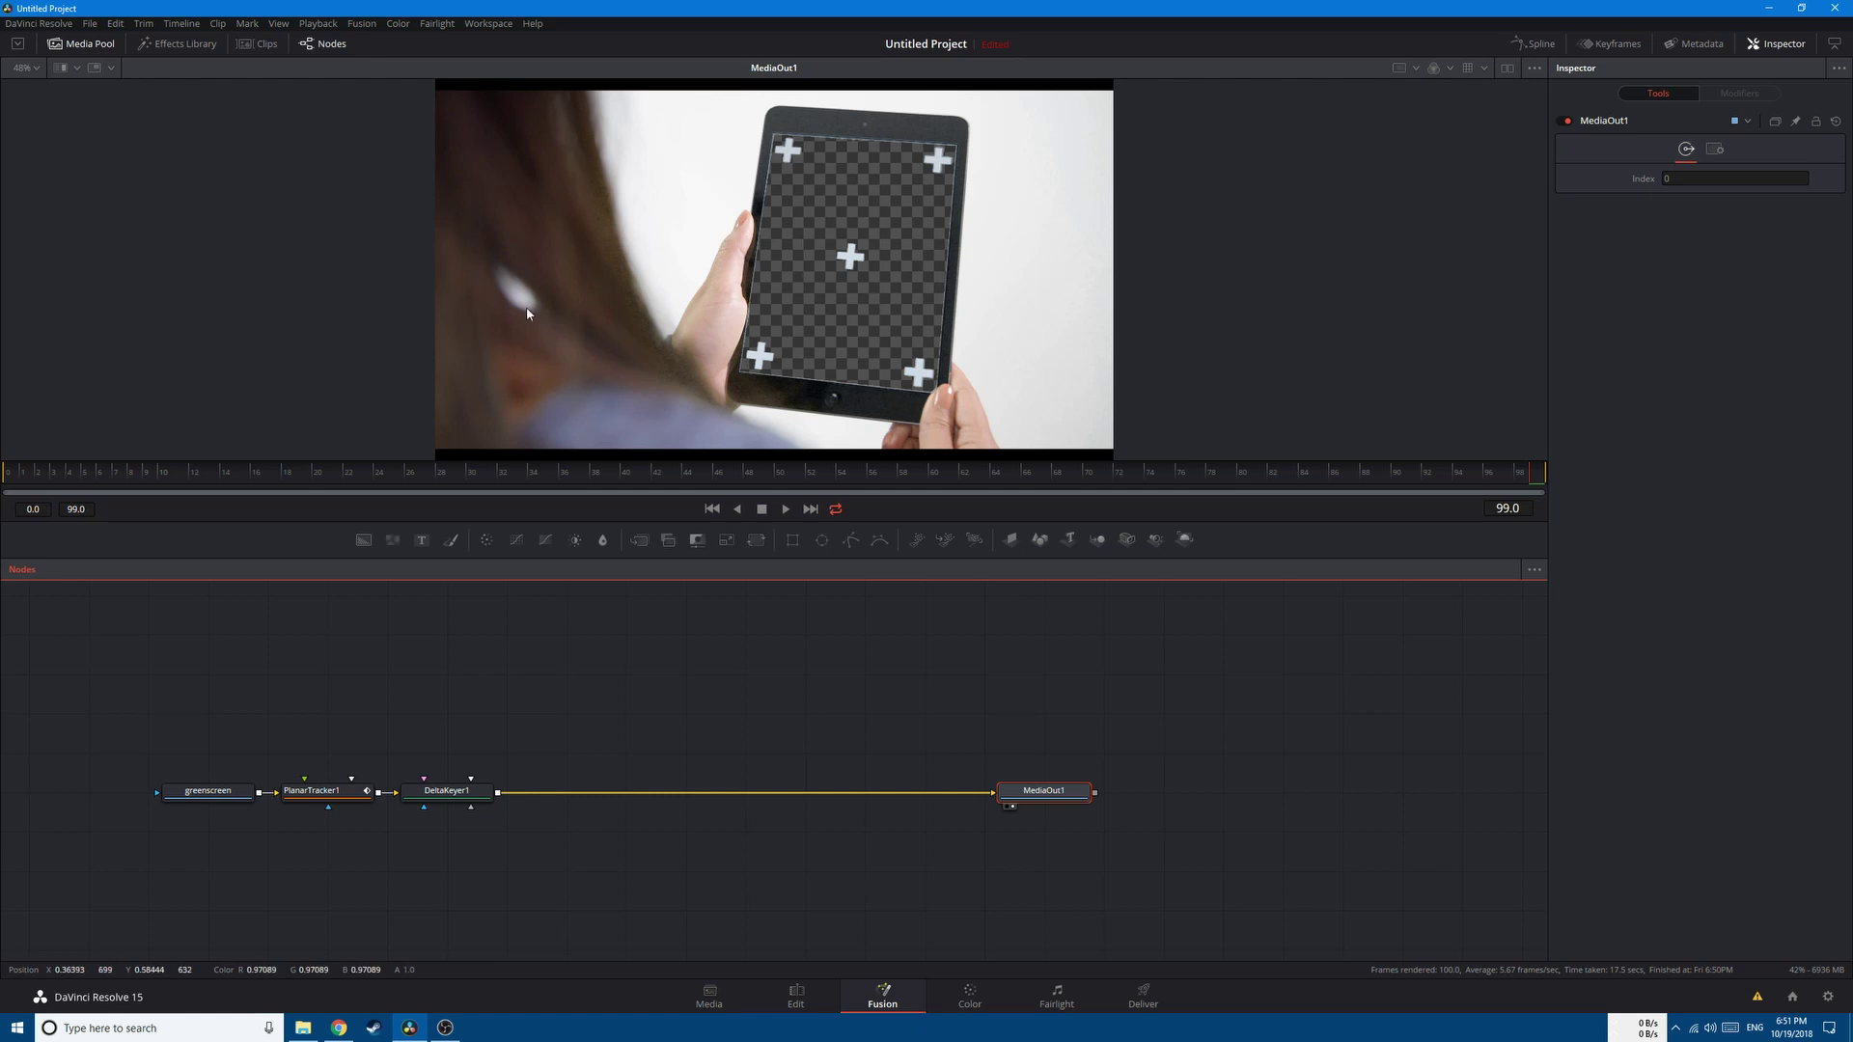
click(89, 45)
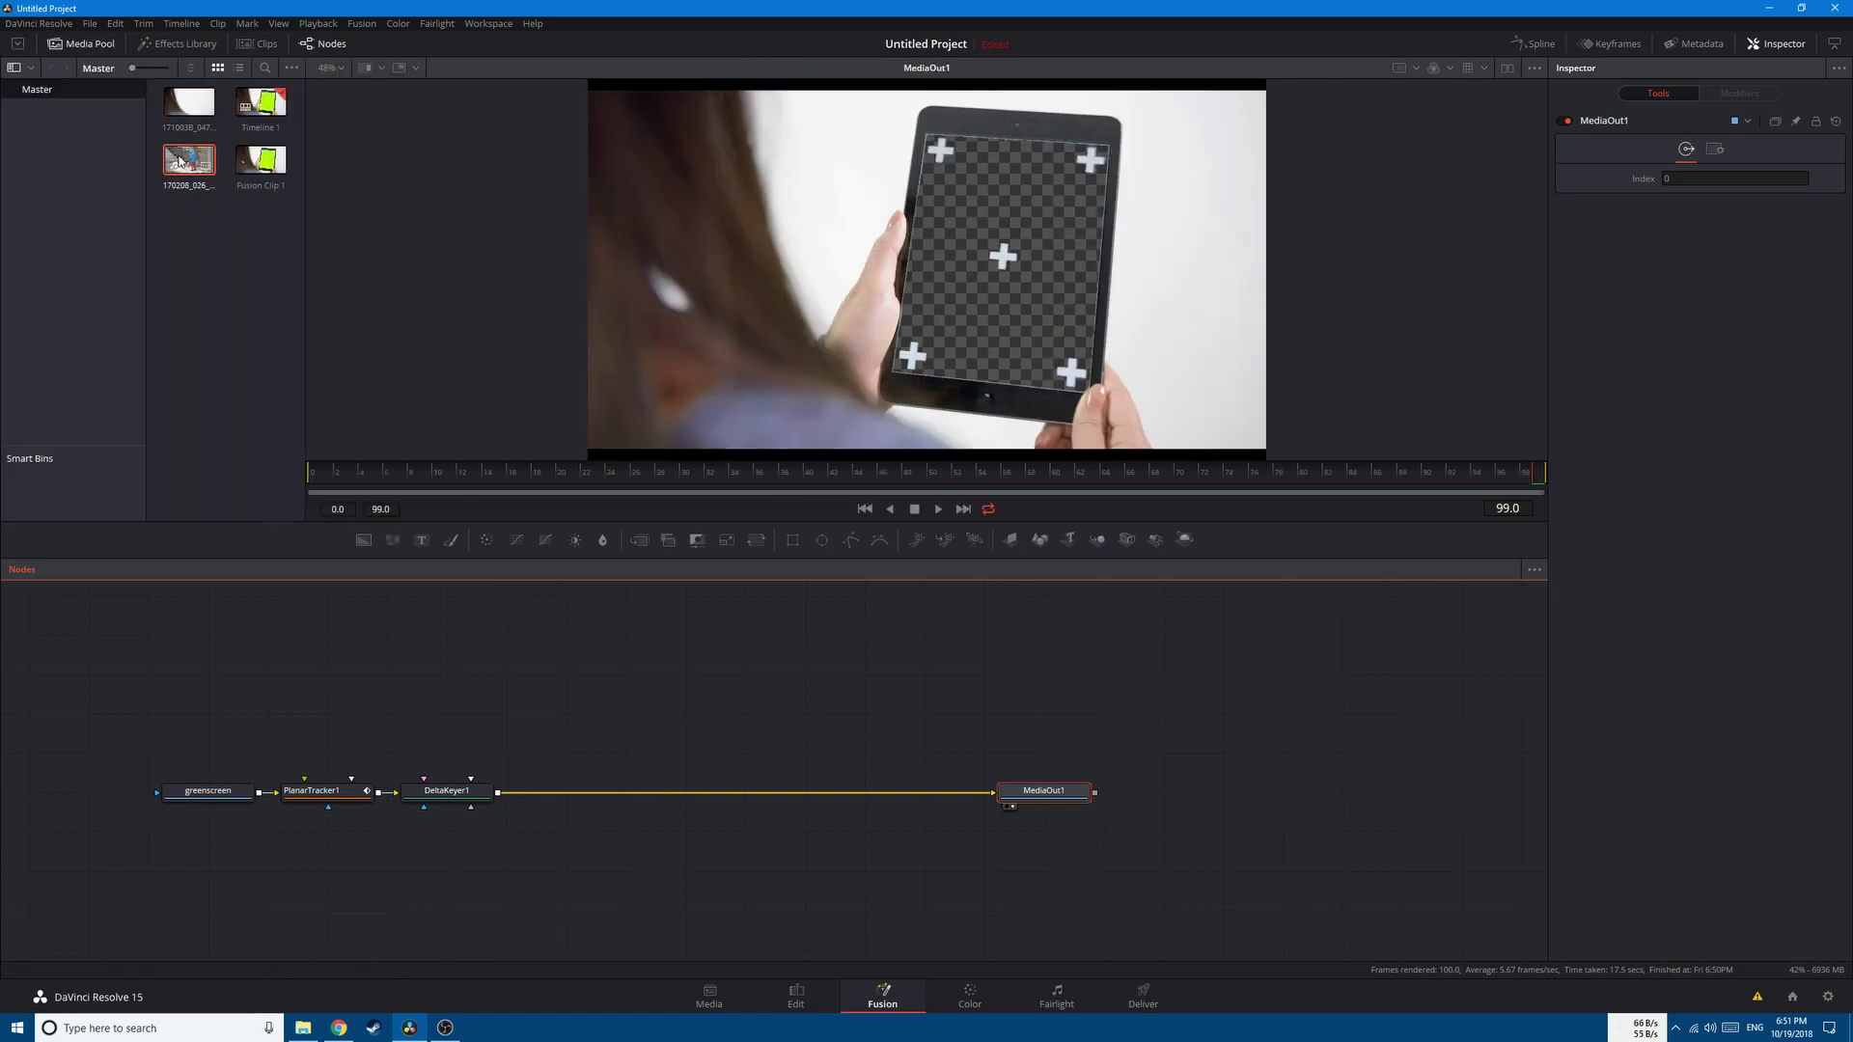
drag(179, 162, 386, 680)
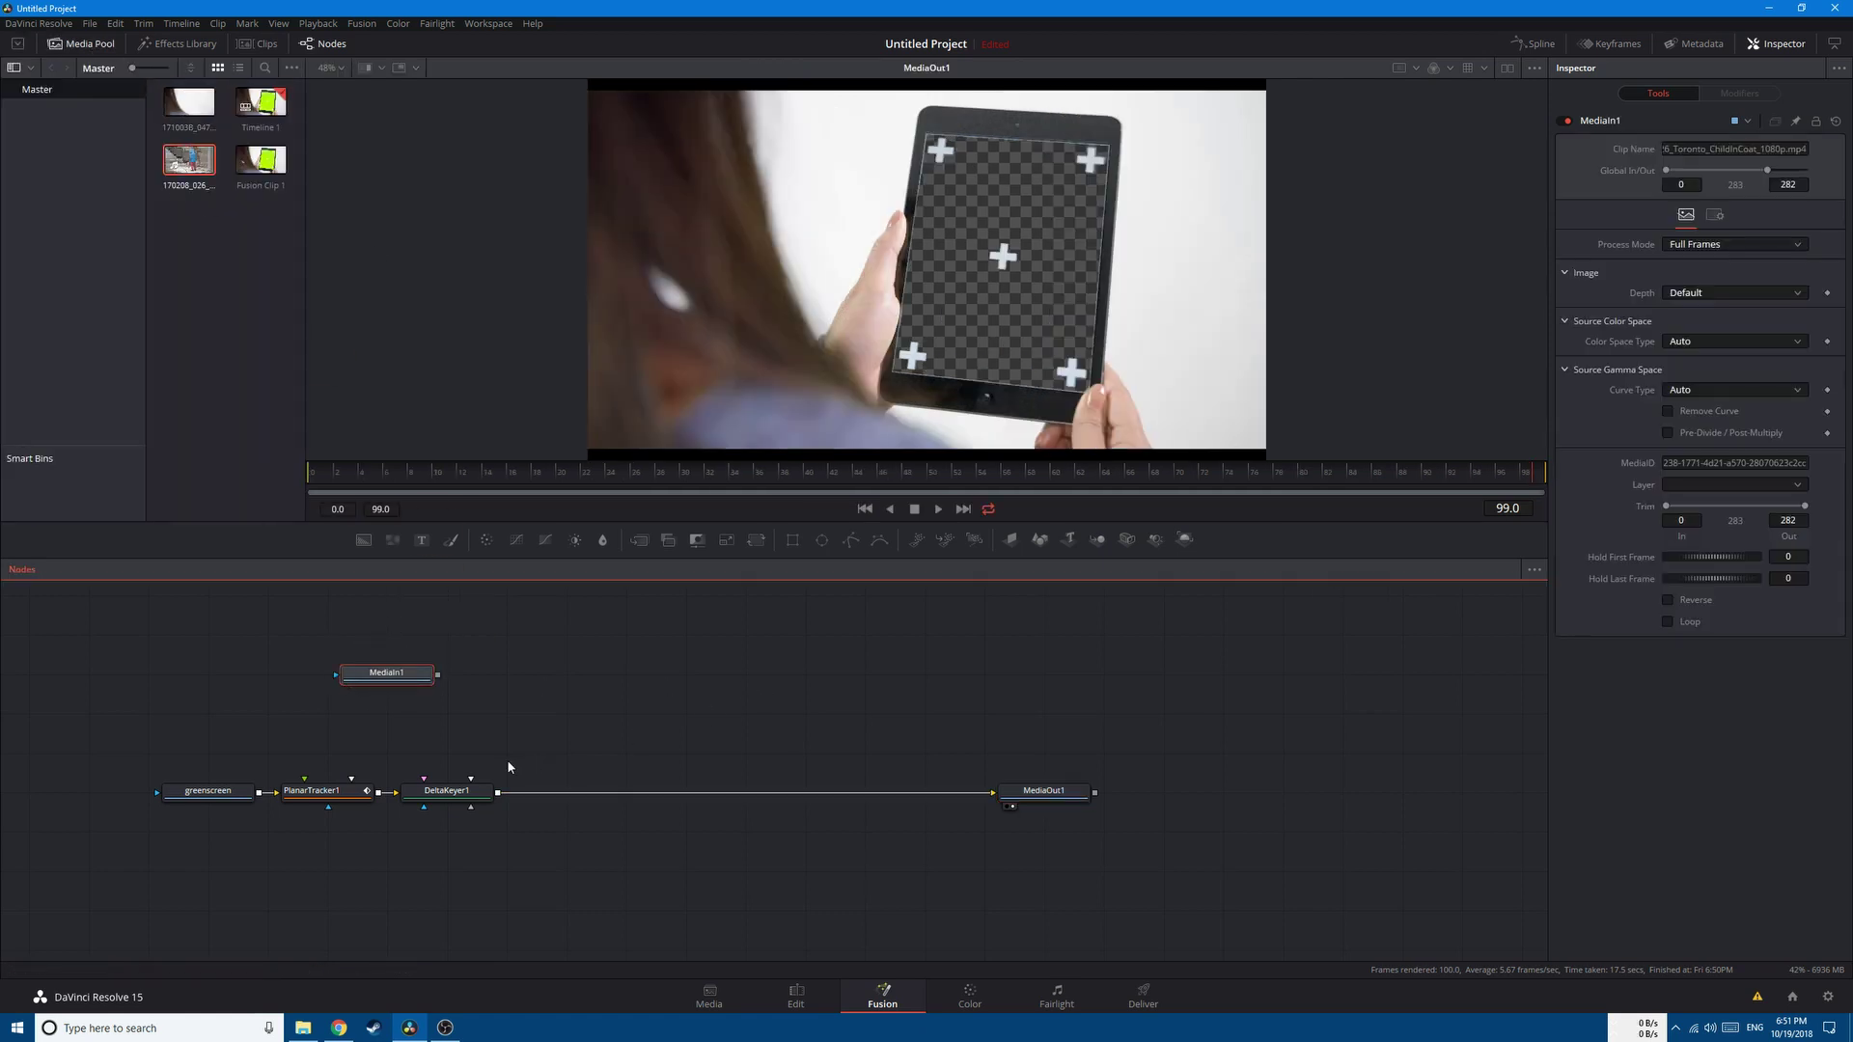
Create PlanarTransform1 from PlanarTracker1 and connect MediaIn1 into it.
click(307, 792)
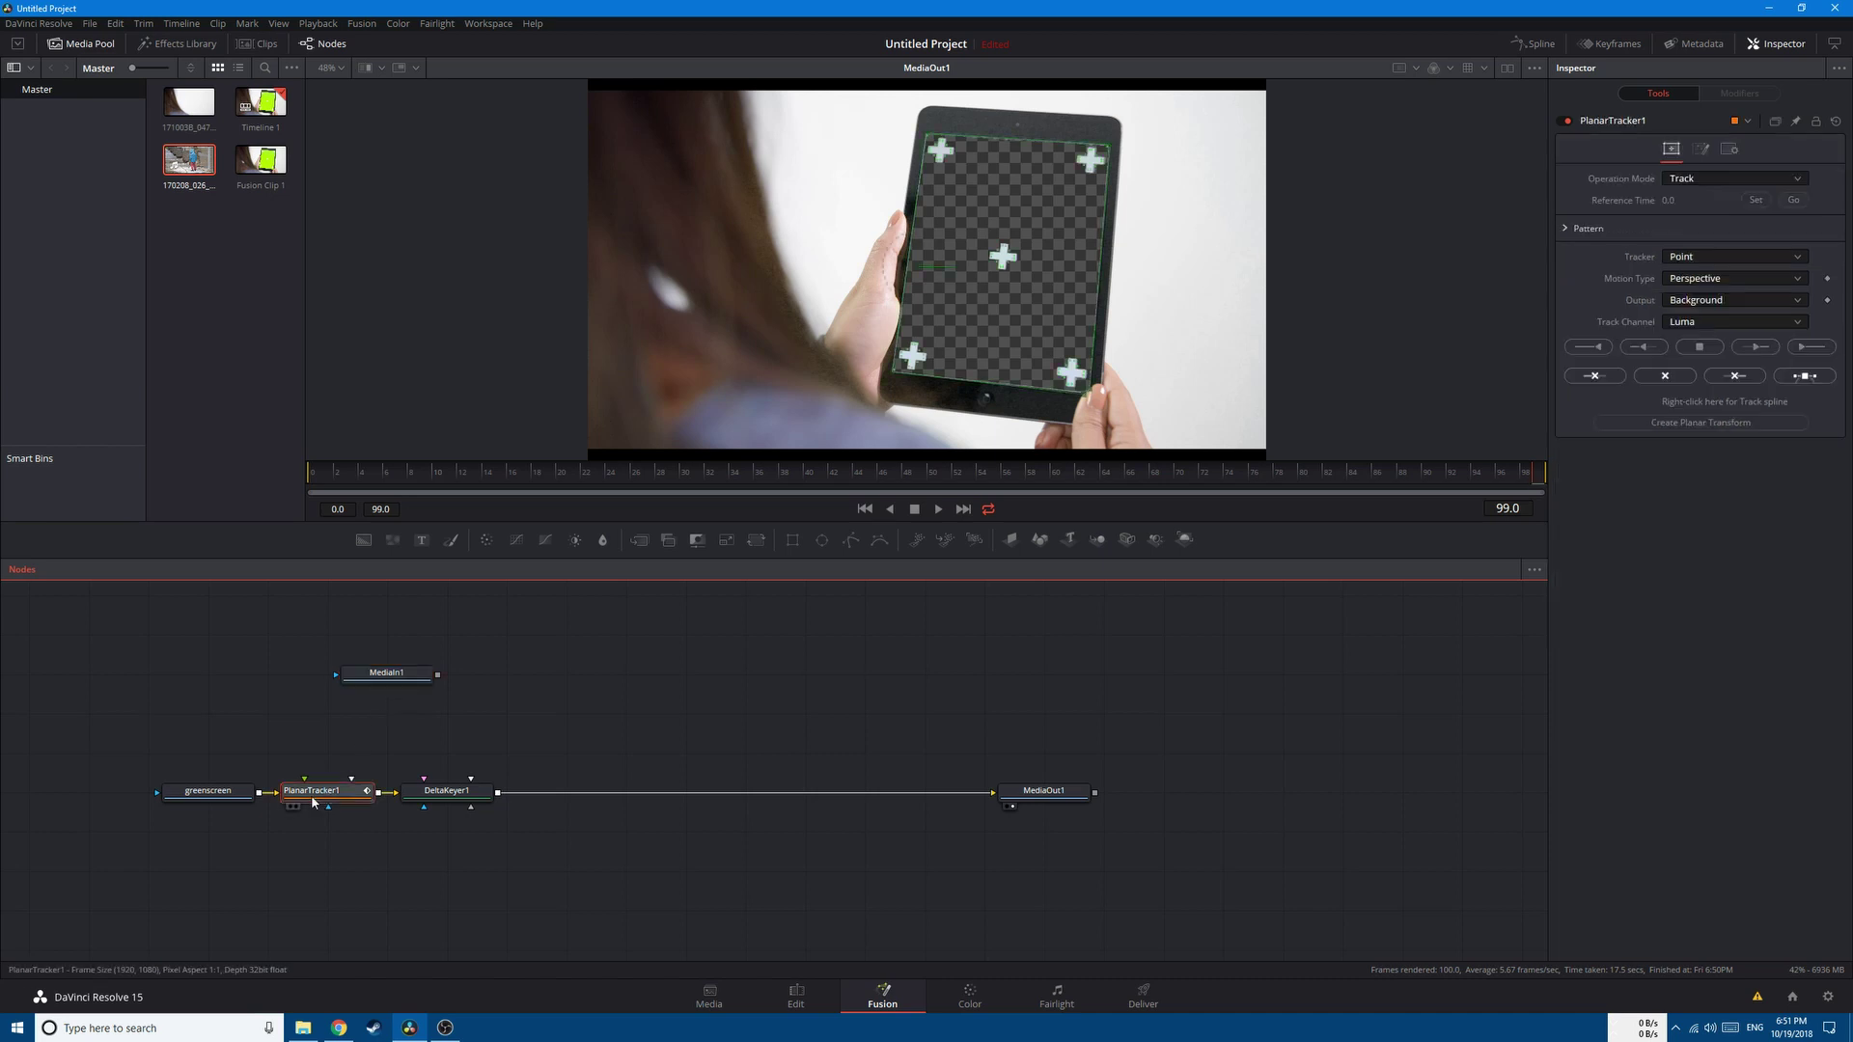
click(1684, 429)
drag(91, 642, 559, 687)
mouse_move(431, 673)
mouse_down()
mouse_move(372, 673)
mouse_move(573, 685)
mouse_move(647, 766)
mouse_move(496, 797)
mouse_move(644, 794)
mouse_up()
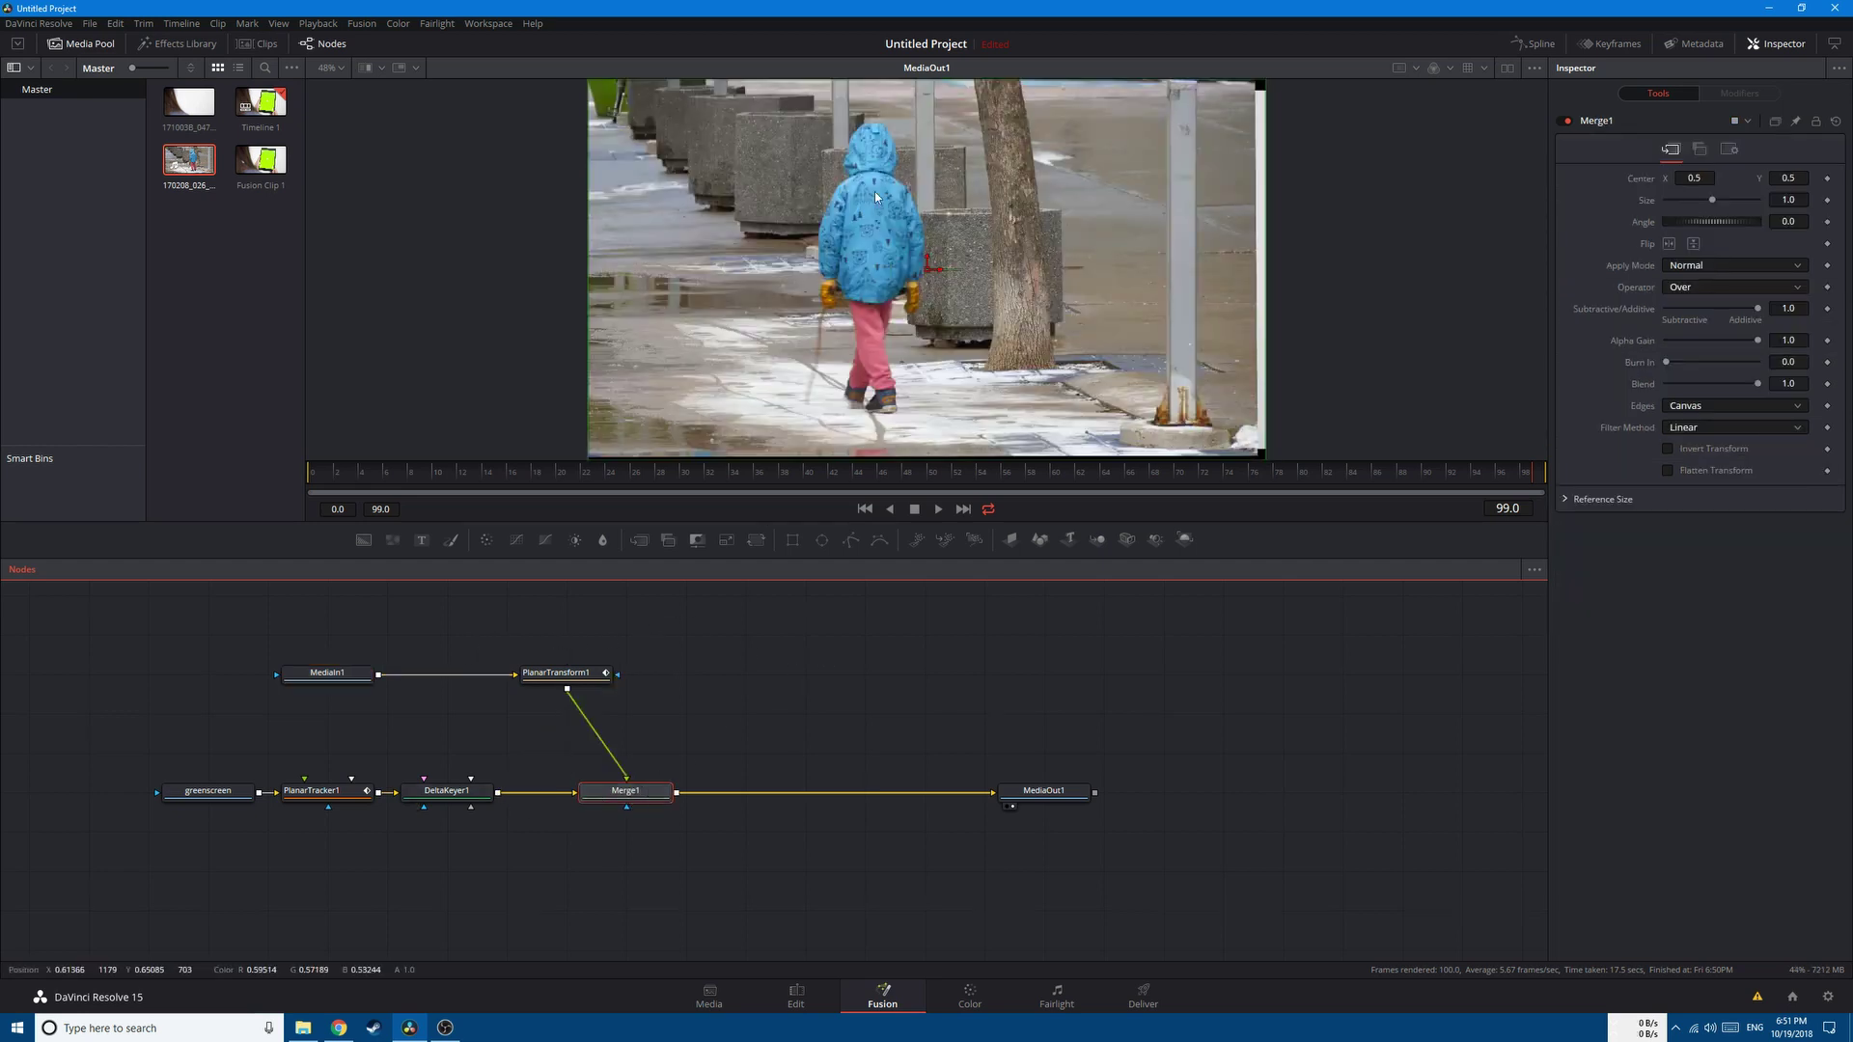
Insert Transform1 after MediaIn1 with Size 0.75, center shifted right and Angle about -2.6.
click(328, 674)
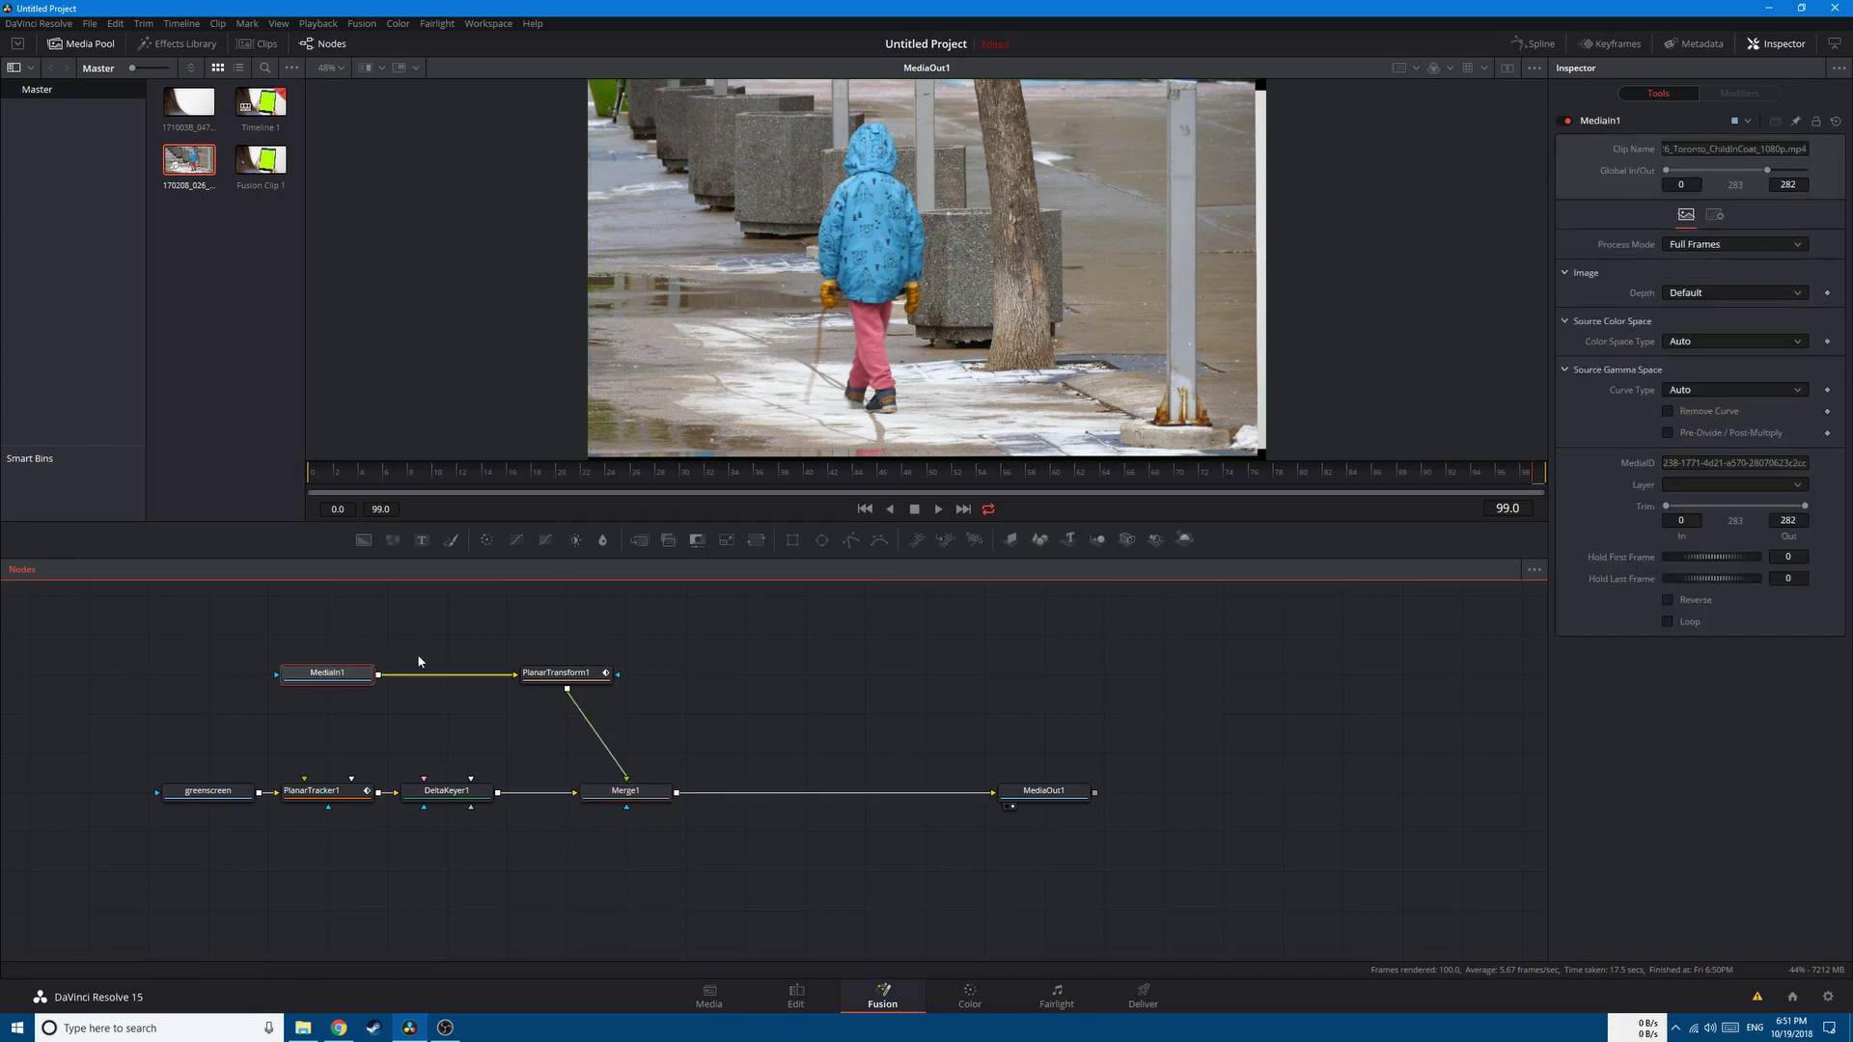
key(shift+space)
text(delta)
text(xf)
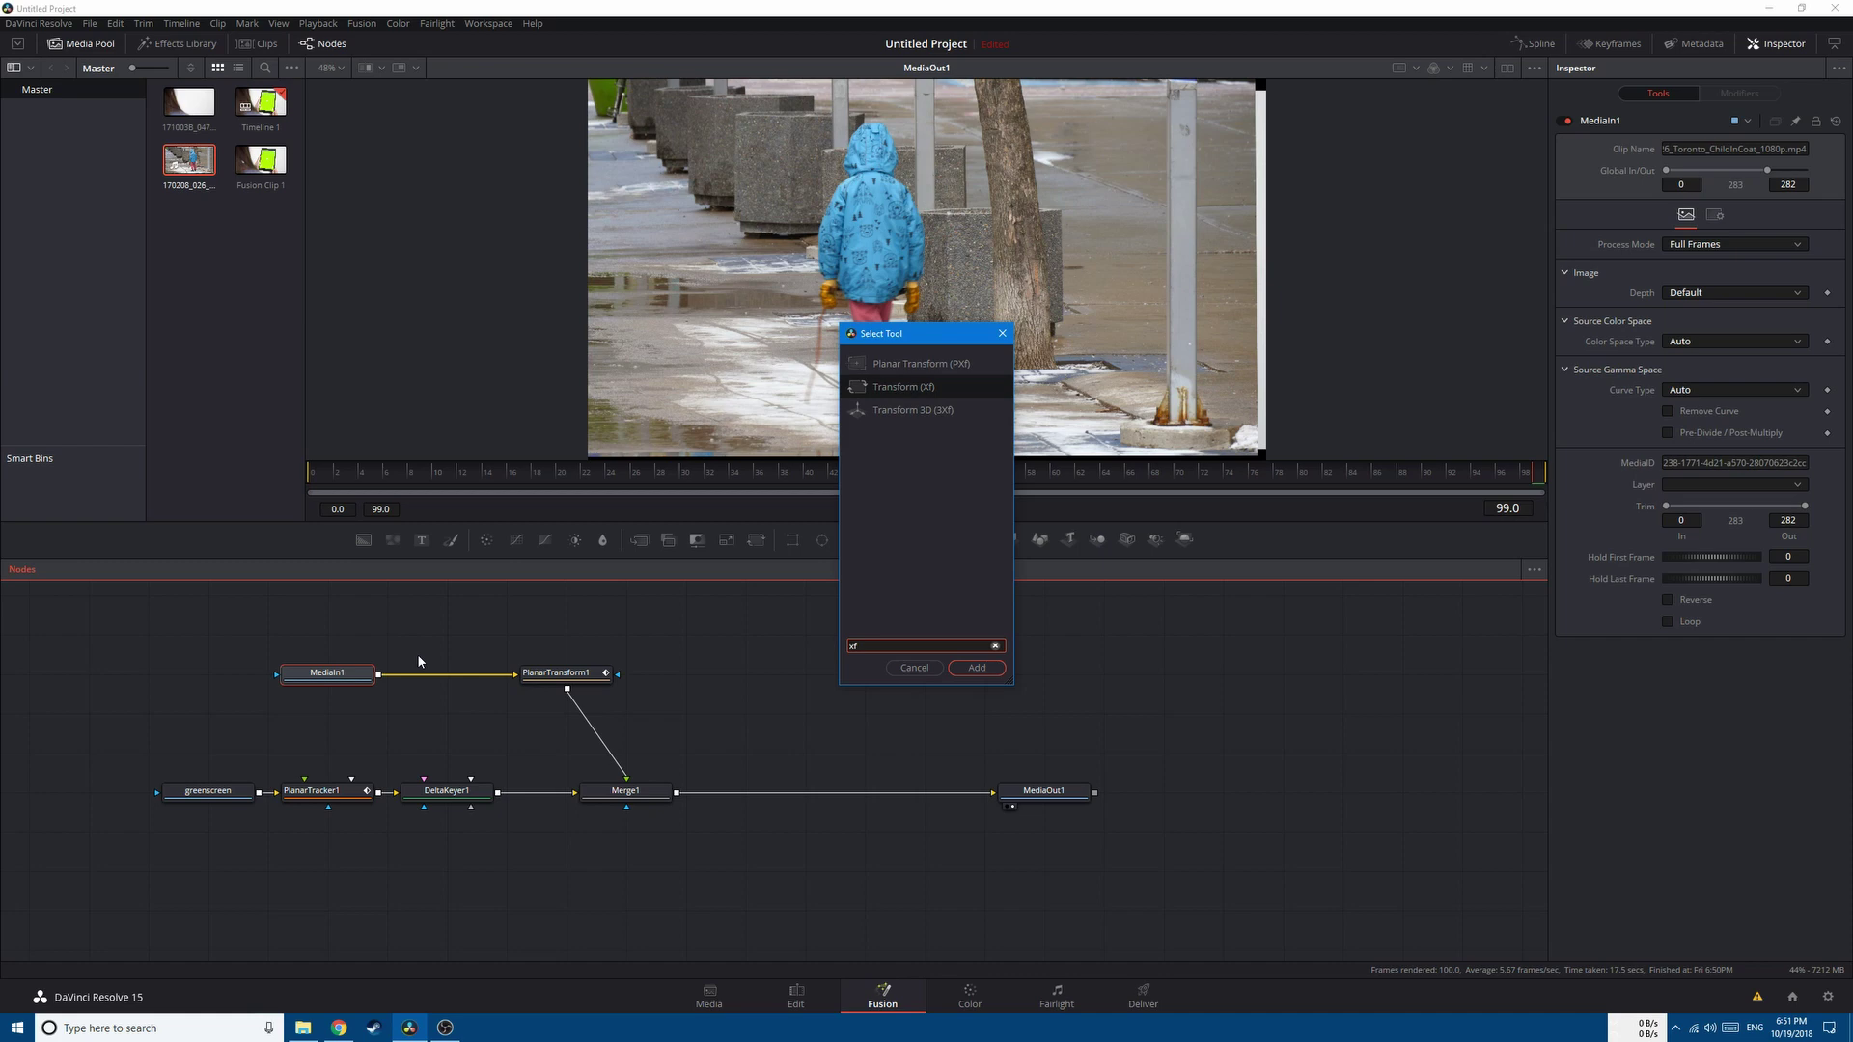
key(Return)
drag(1712, 248, 1700, 248)
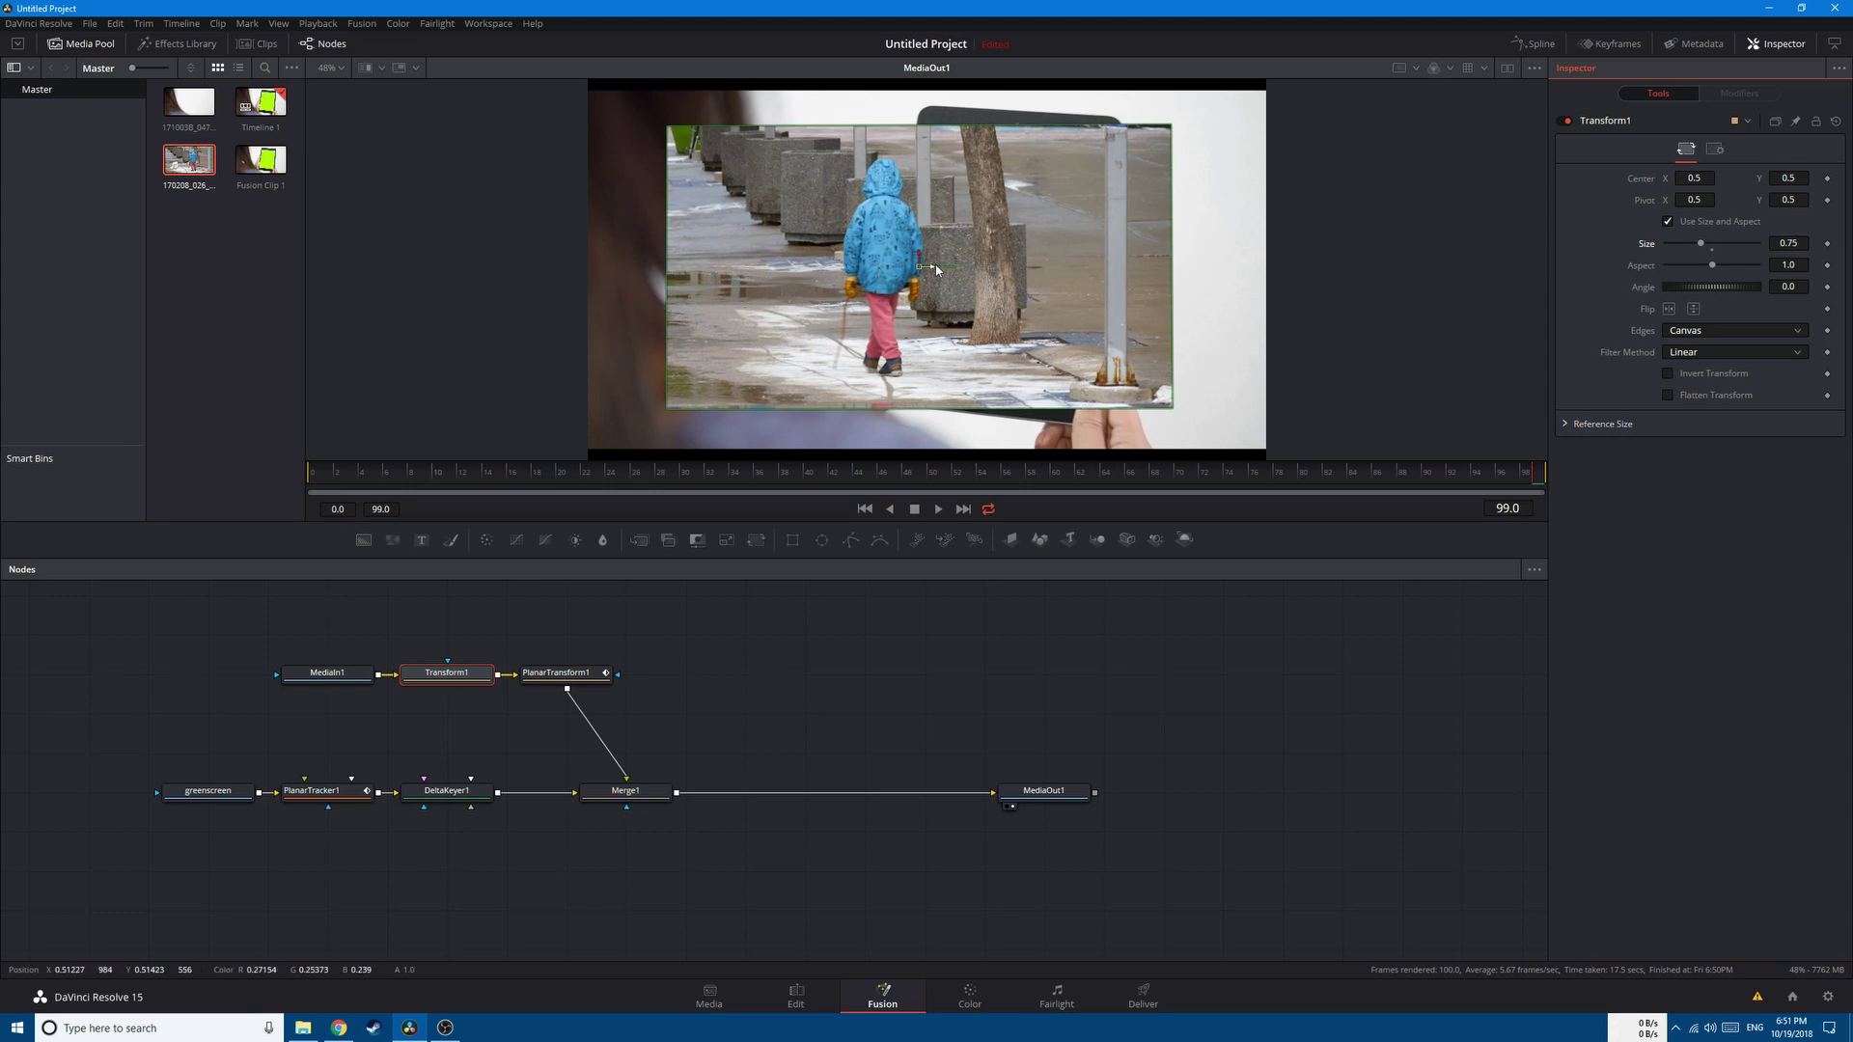
drag(936, 270, 1041, 274)
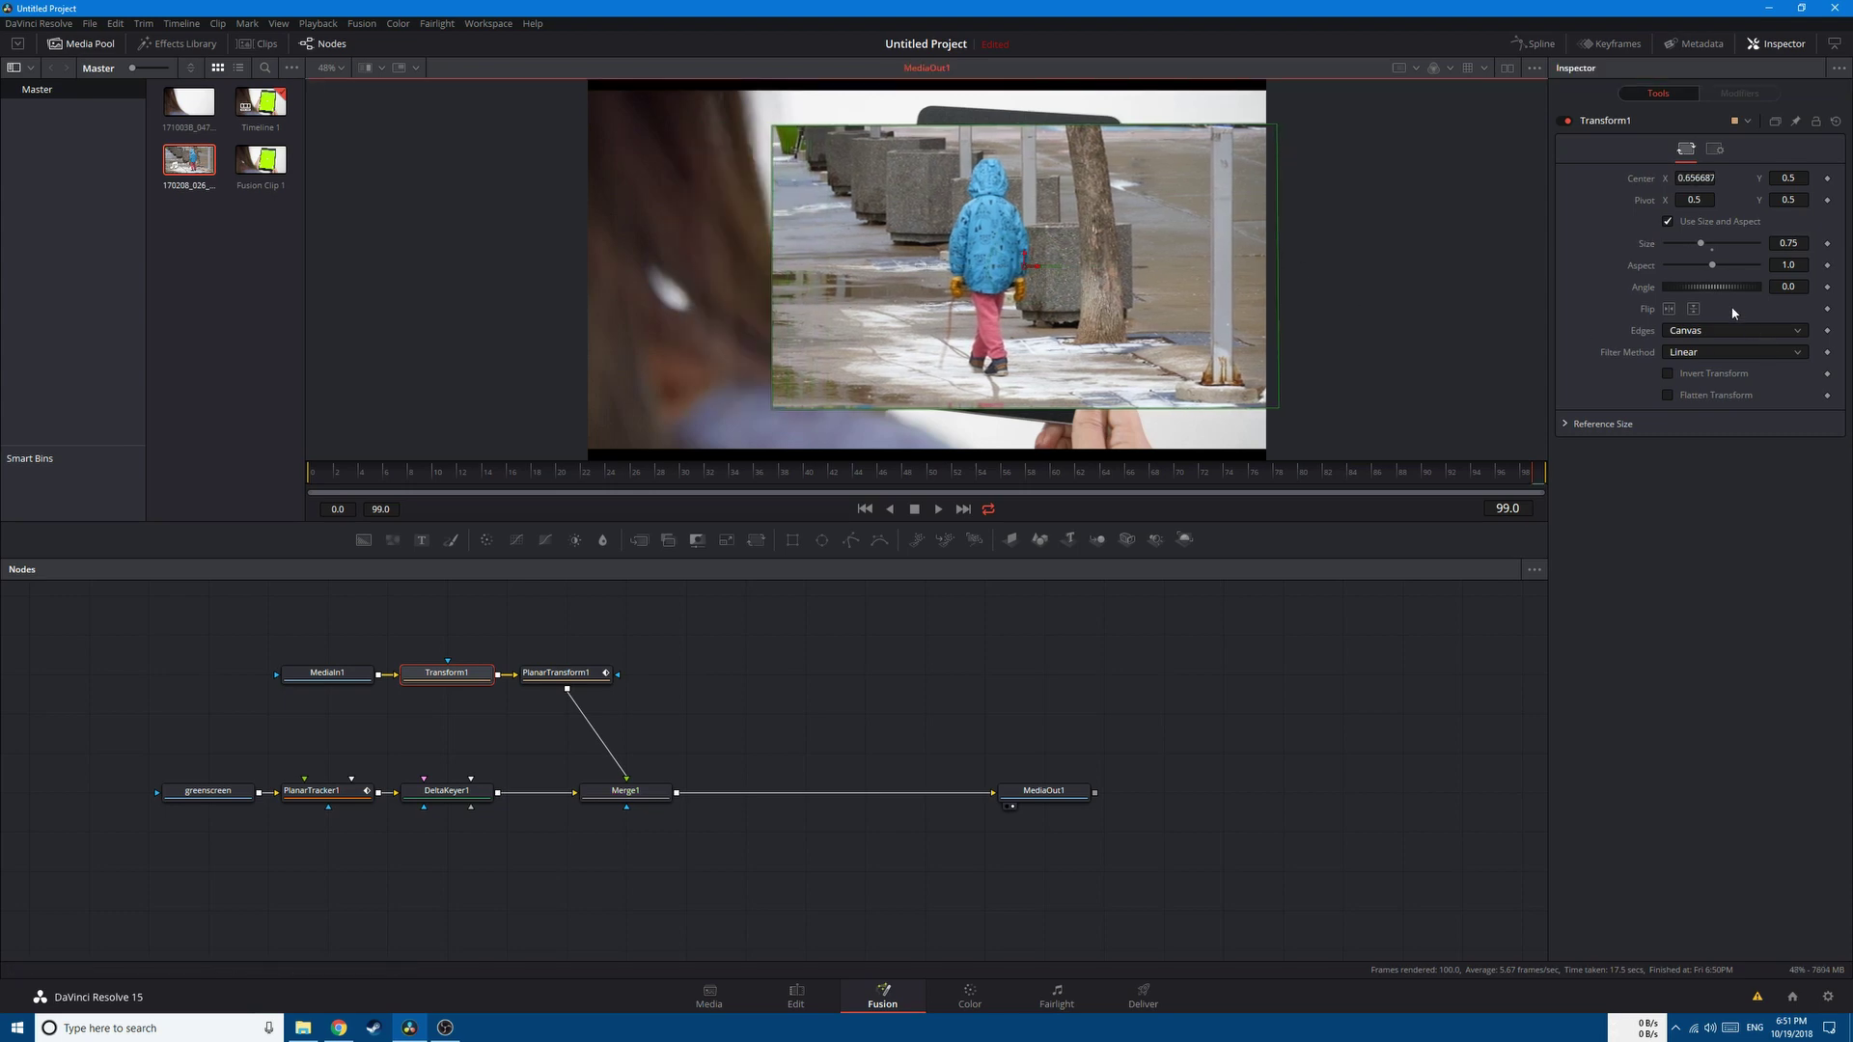
mouse_move(1699, 288)
mouse_down()
mouse_move(1682, 288)
mouse_move(1698, 301)
mouse_up()
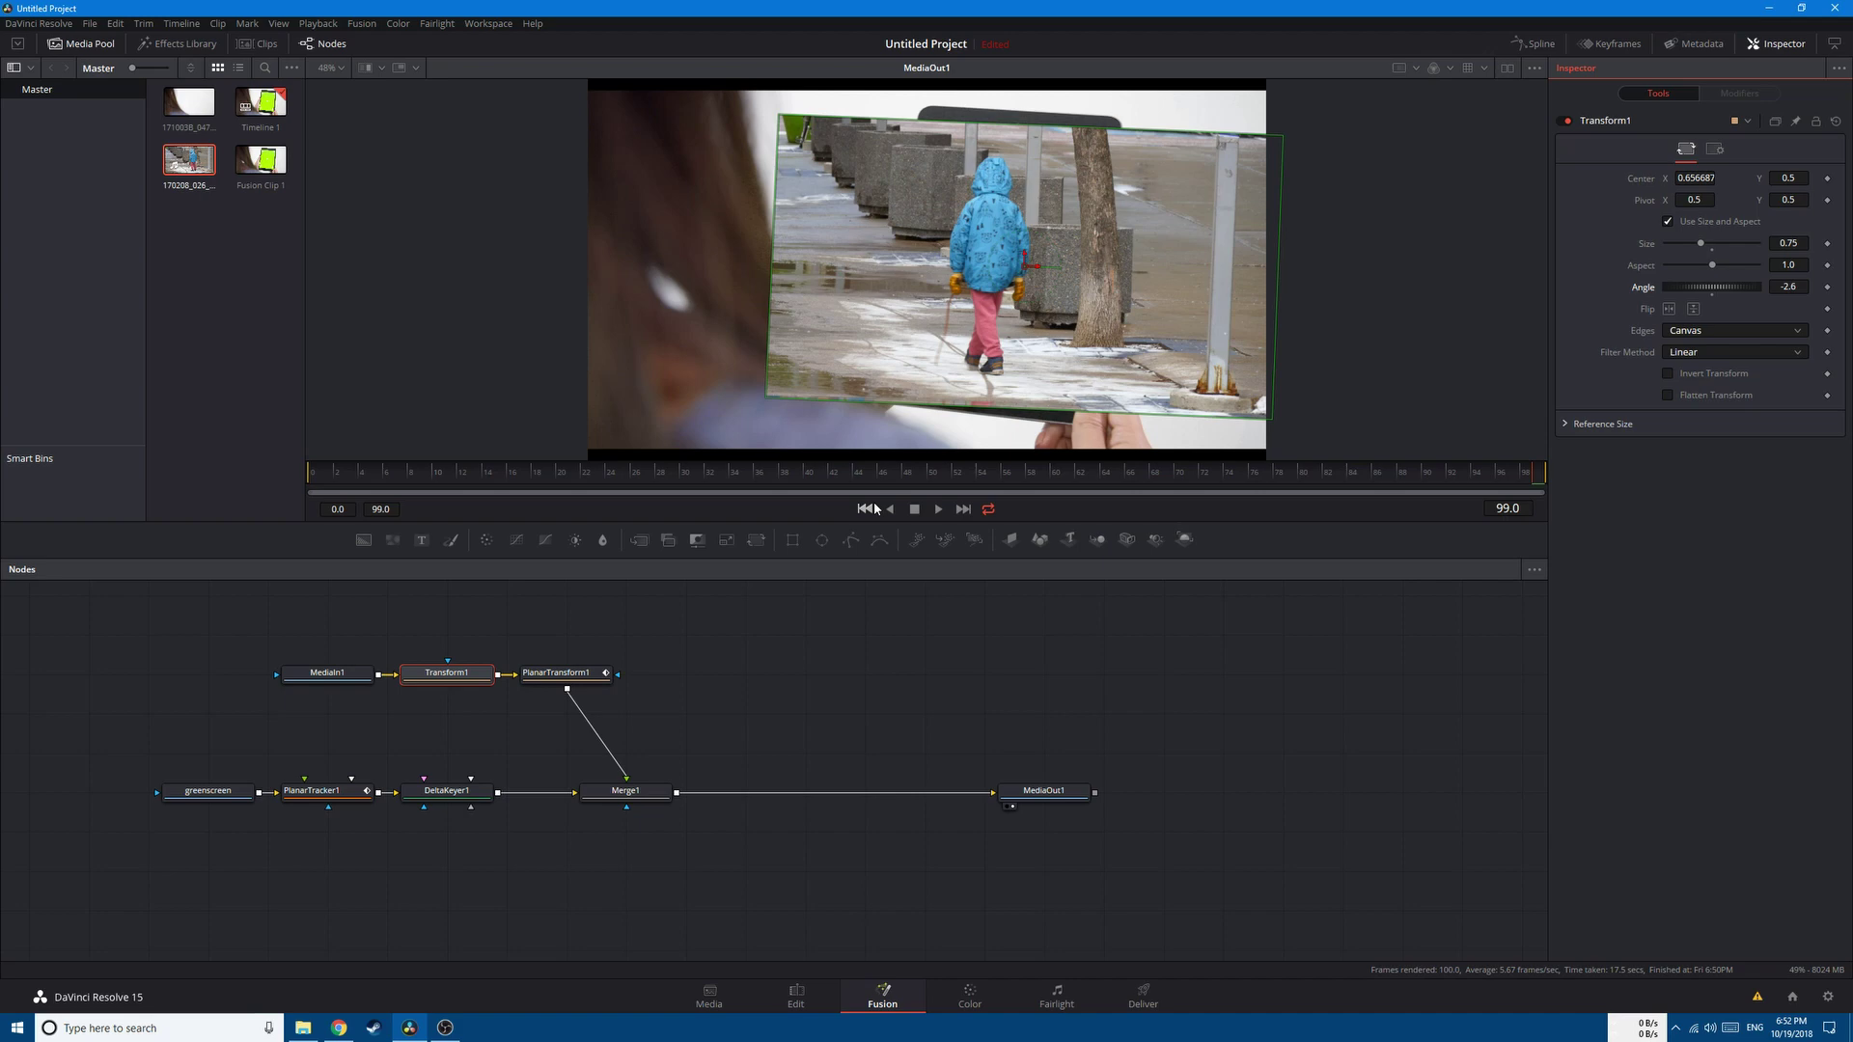
Place PlanarTransform1 above Merge1, play the composite to check tracking, then return to frame 0.
click(629, 803)
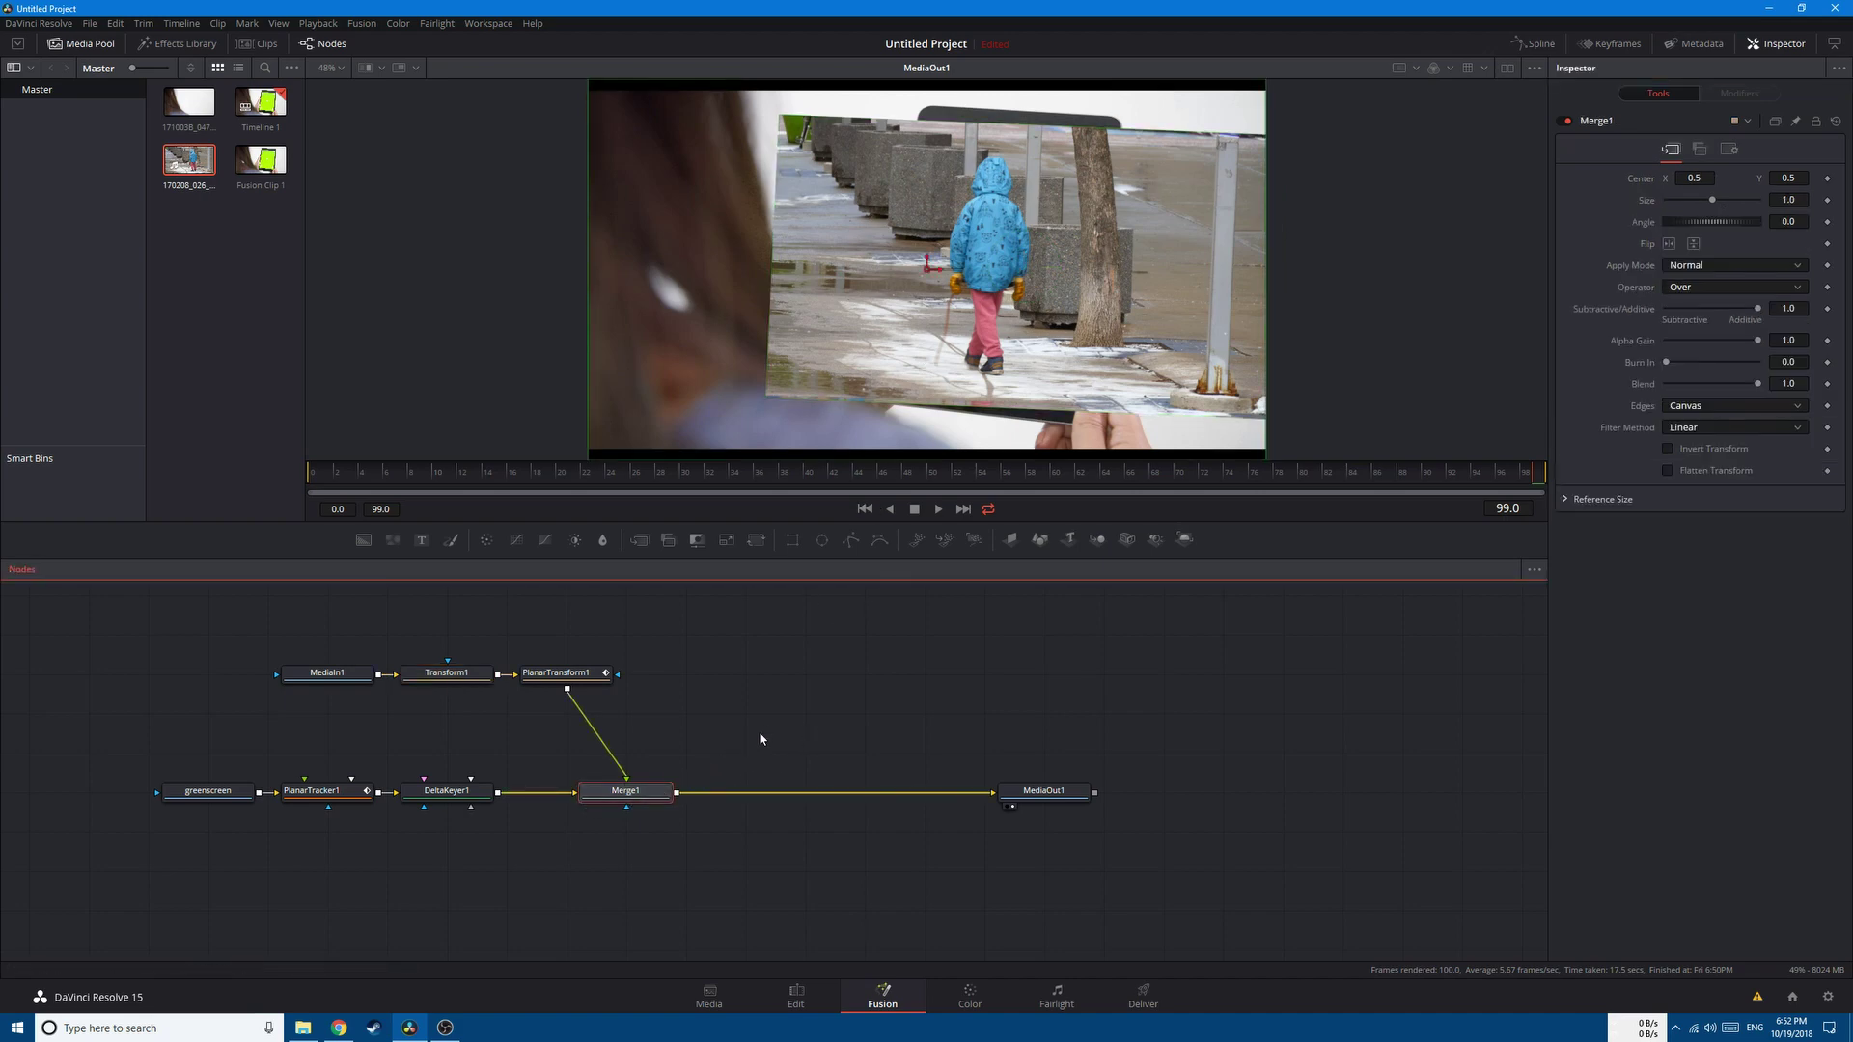
drag(577, 688, 637, 688)
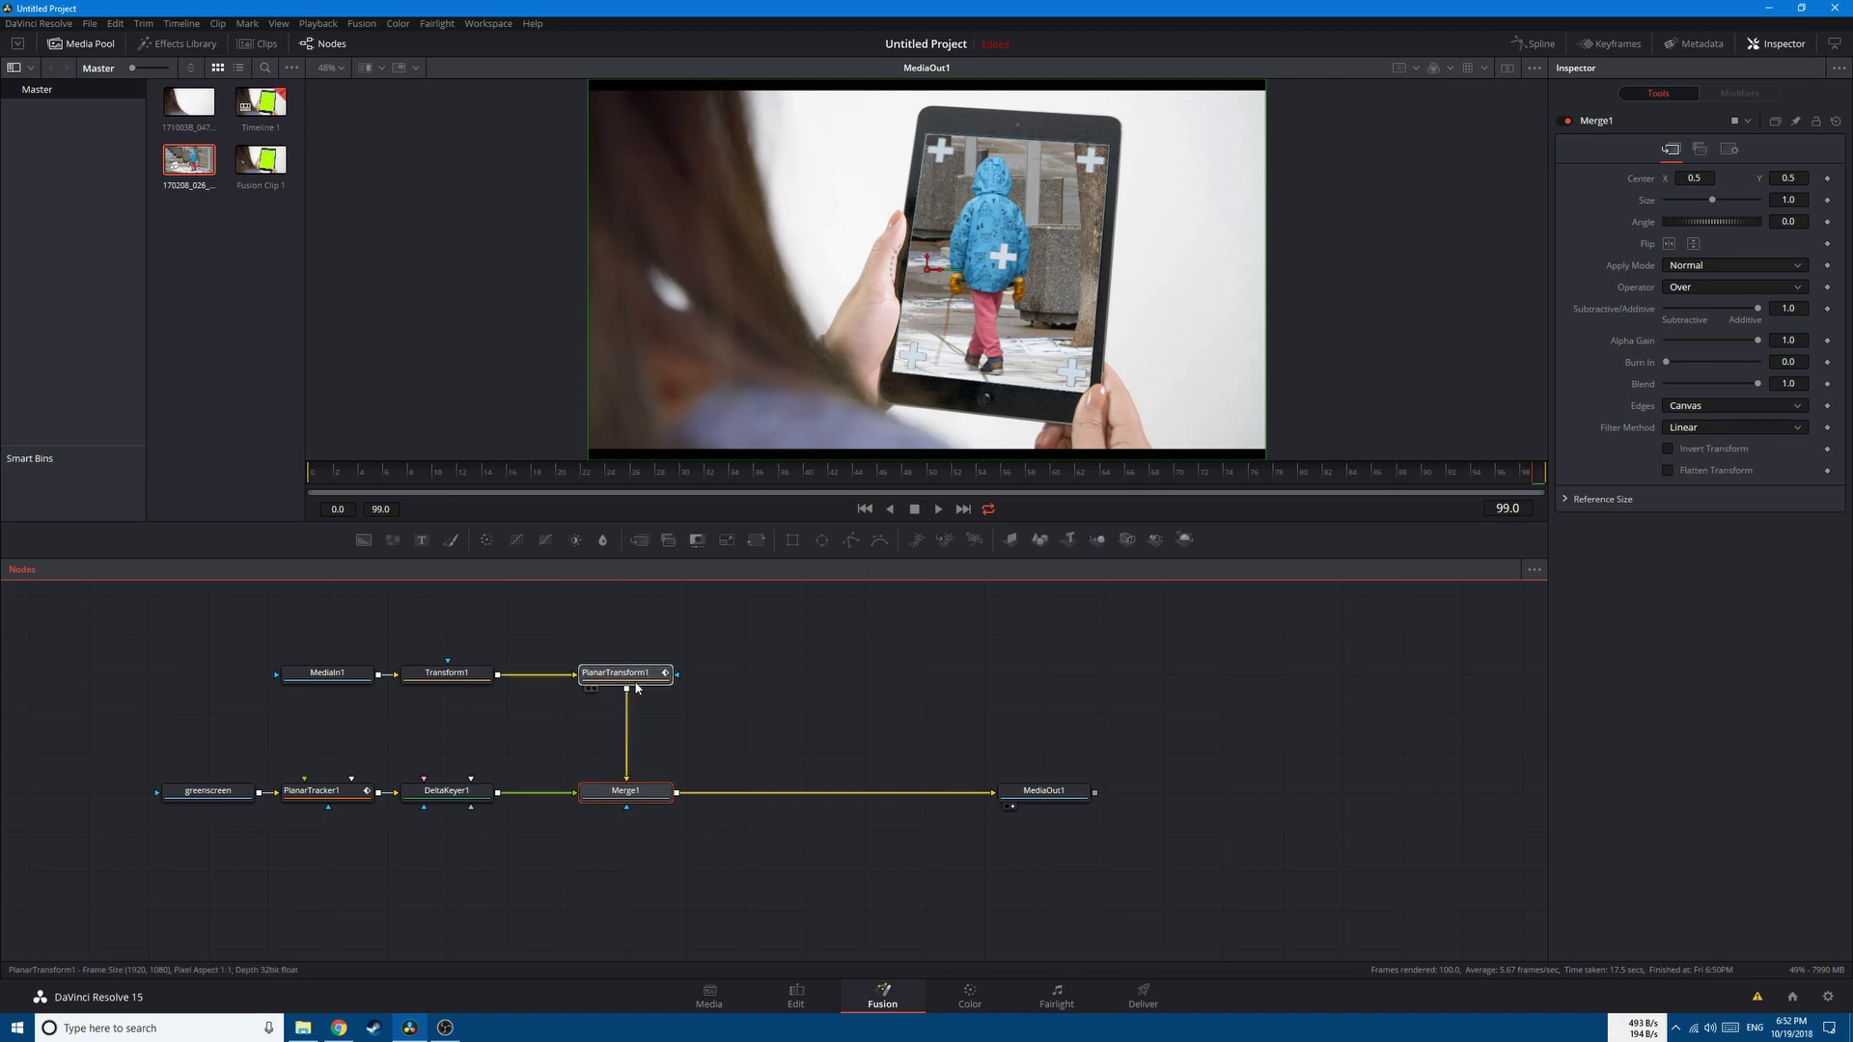
click(637, 685)
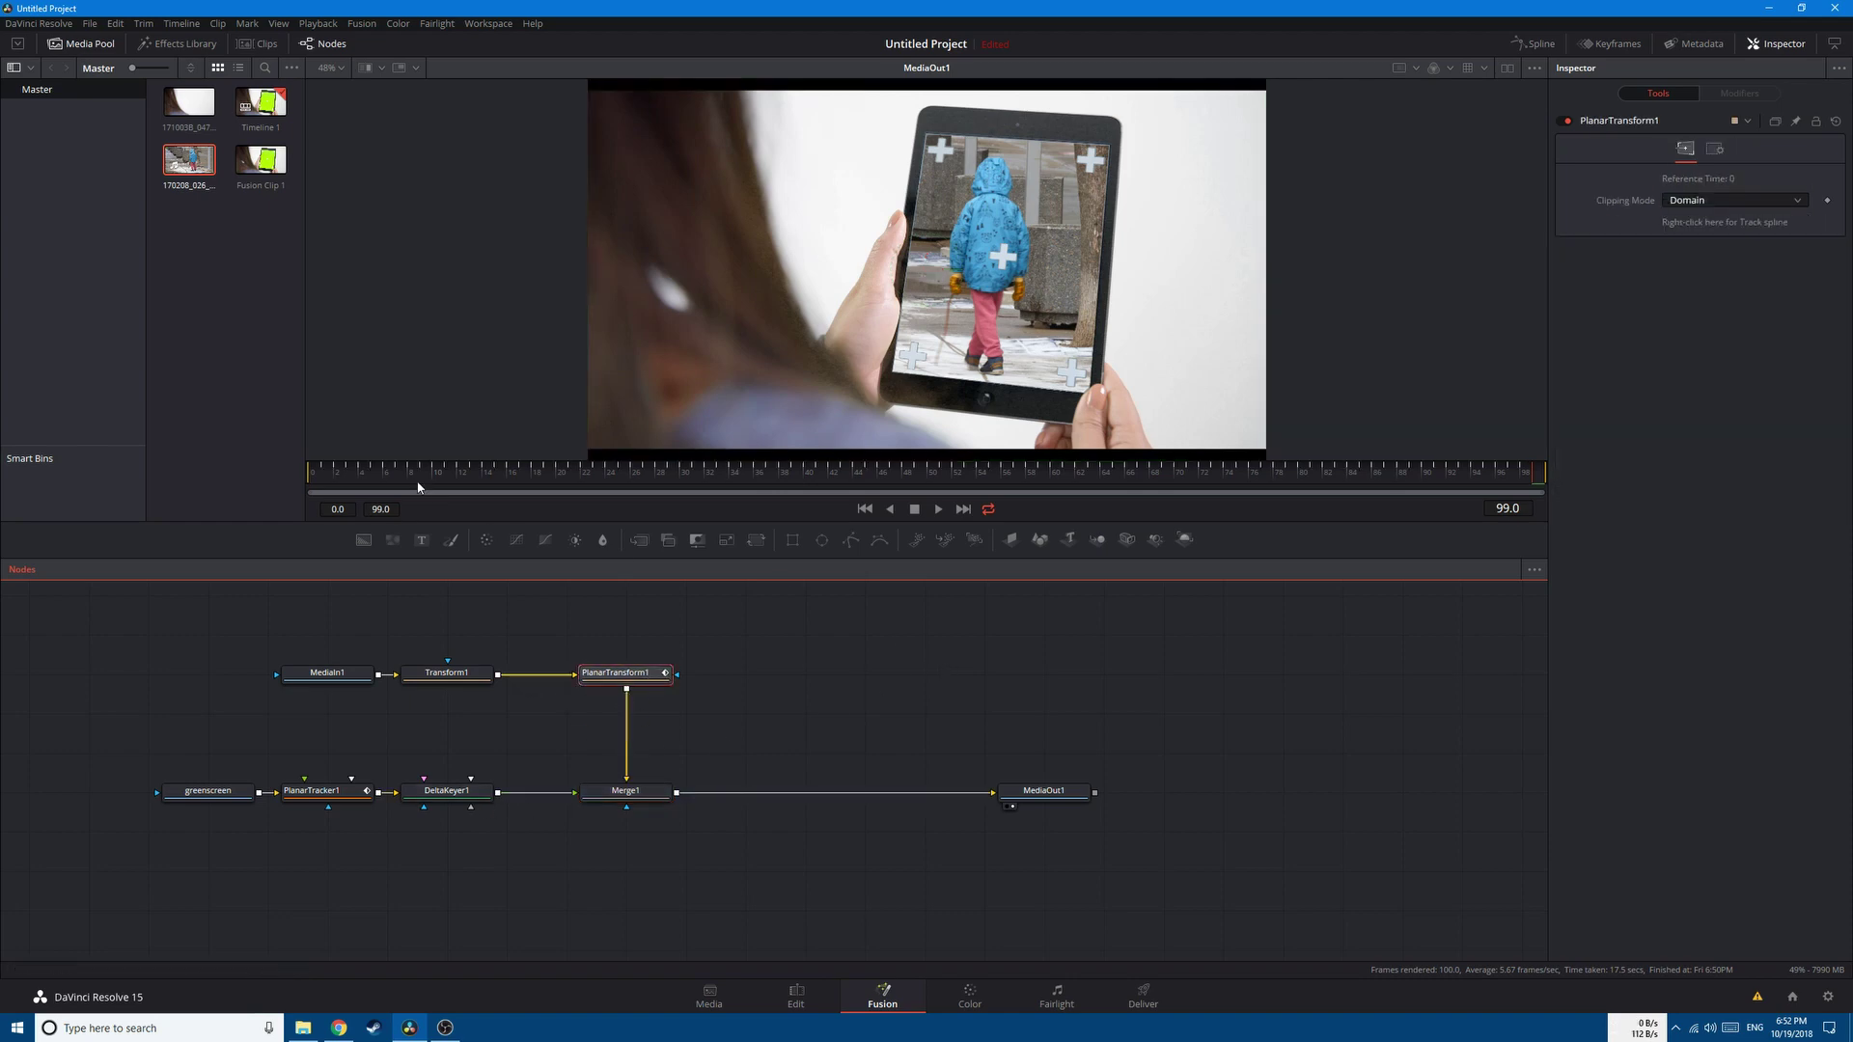
key(space)
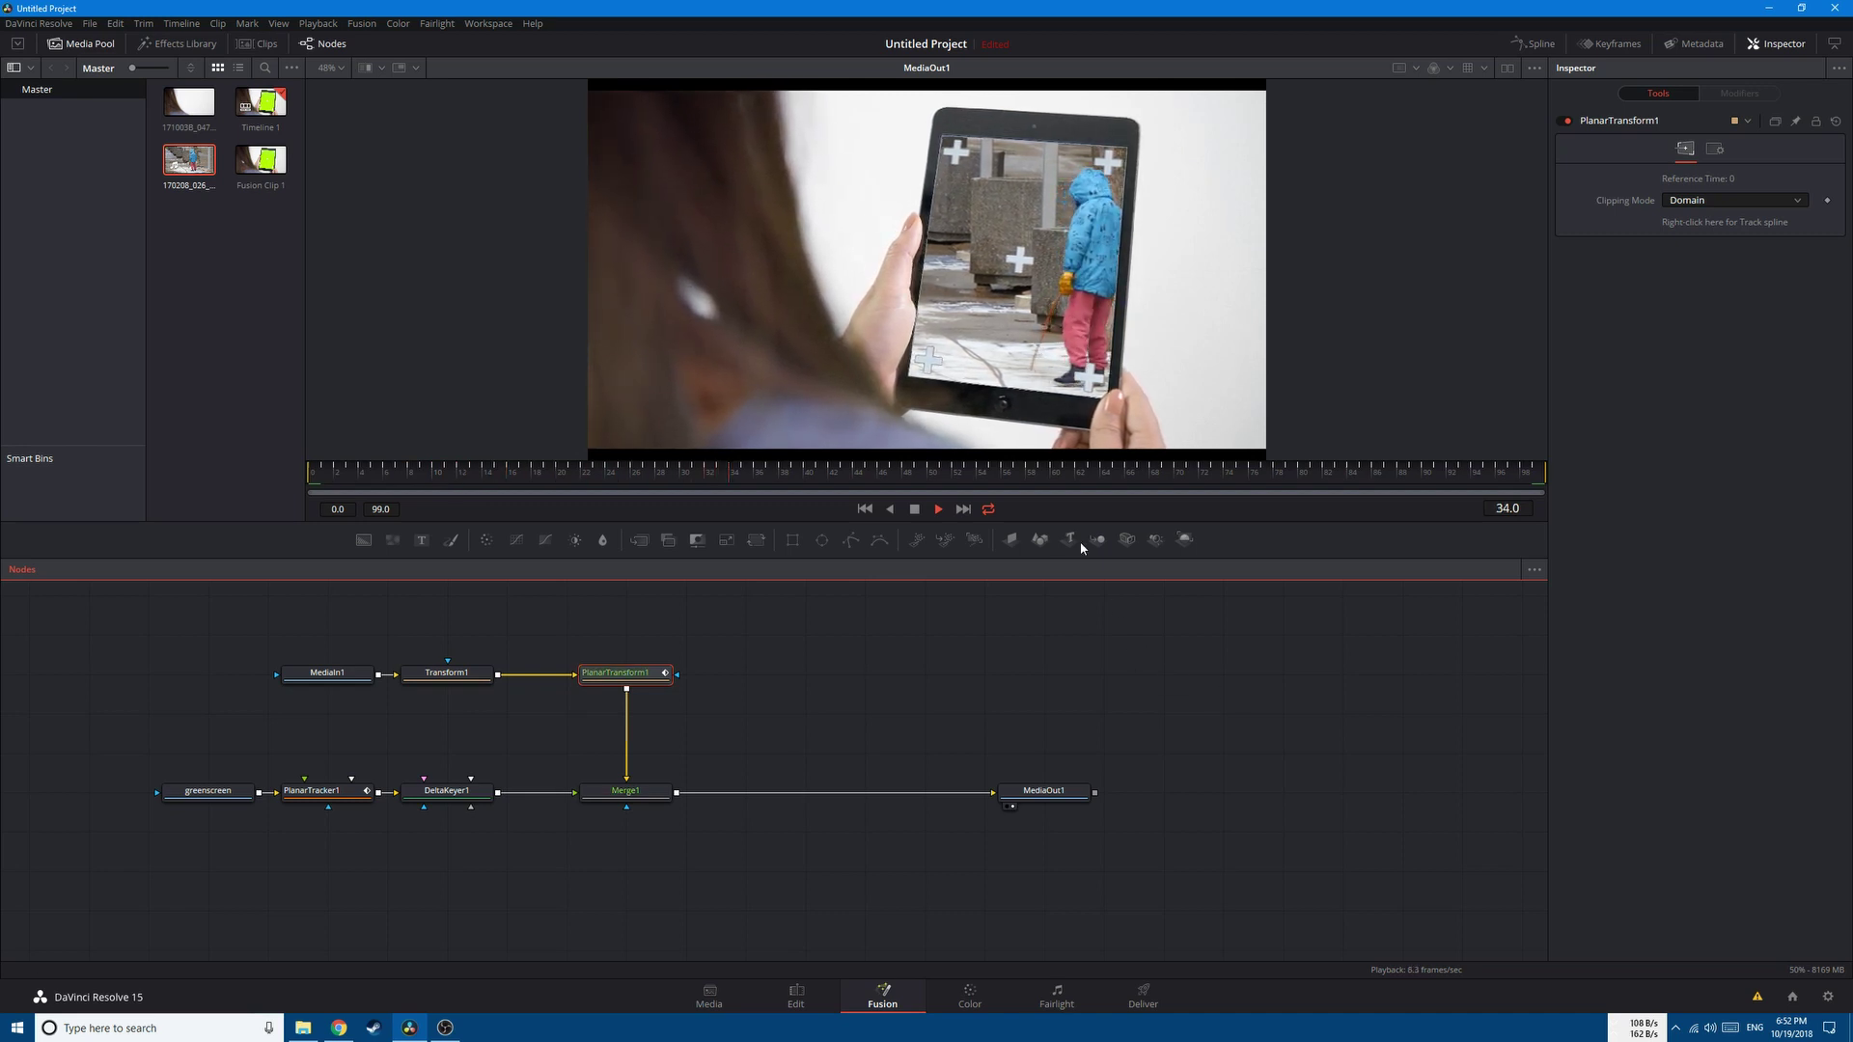
key(space)
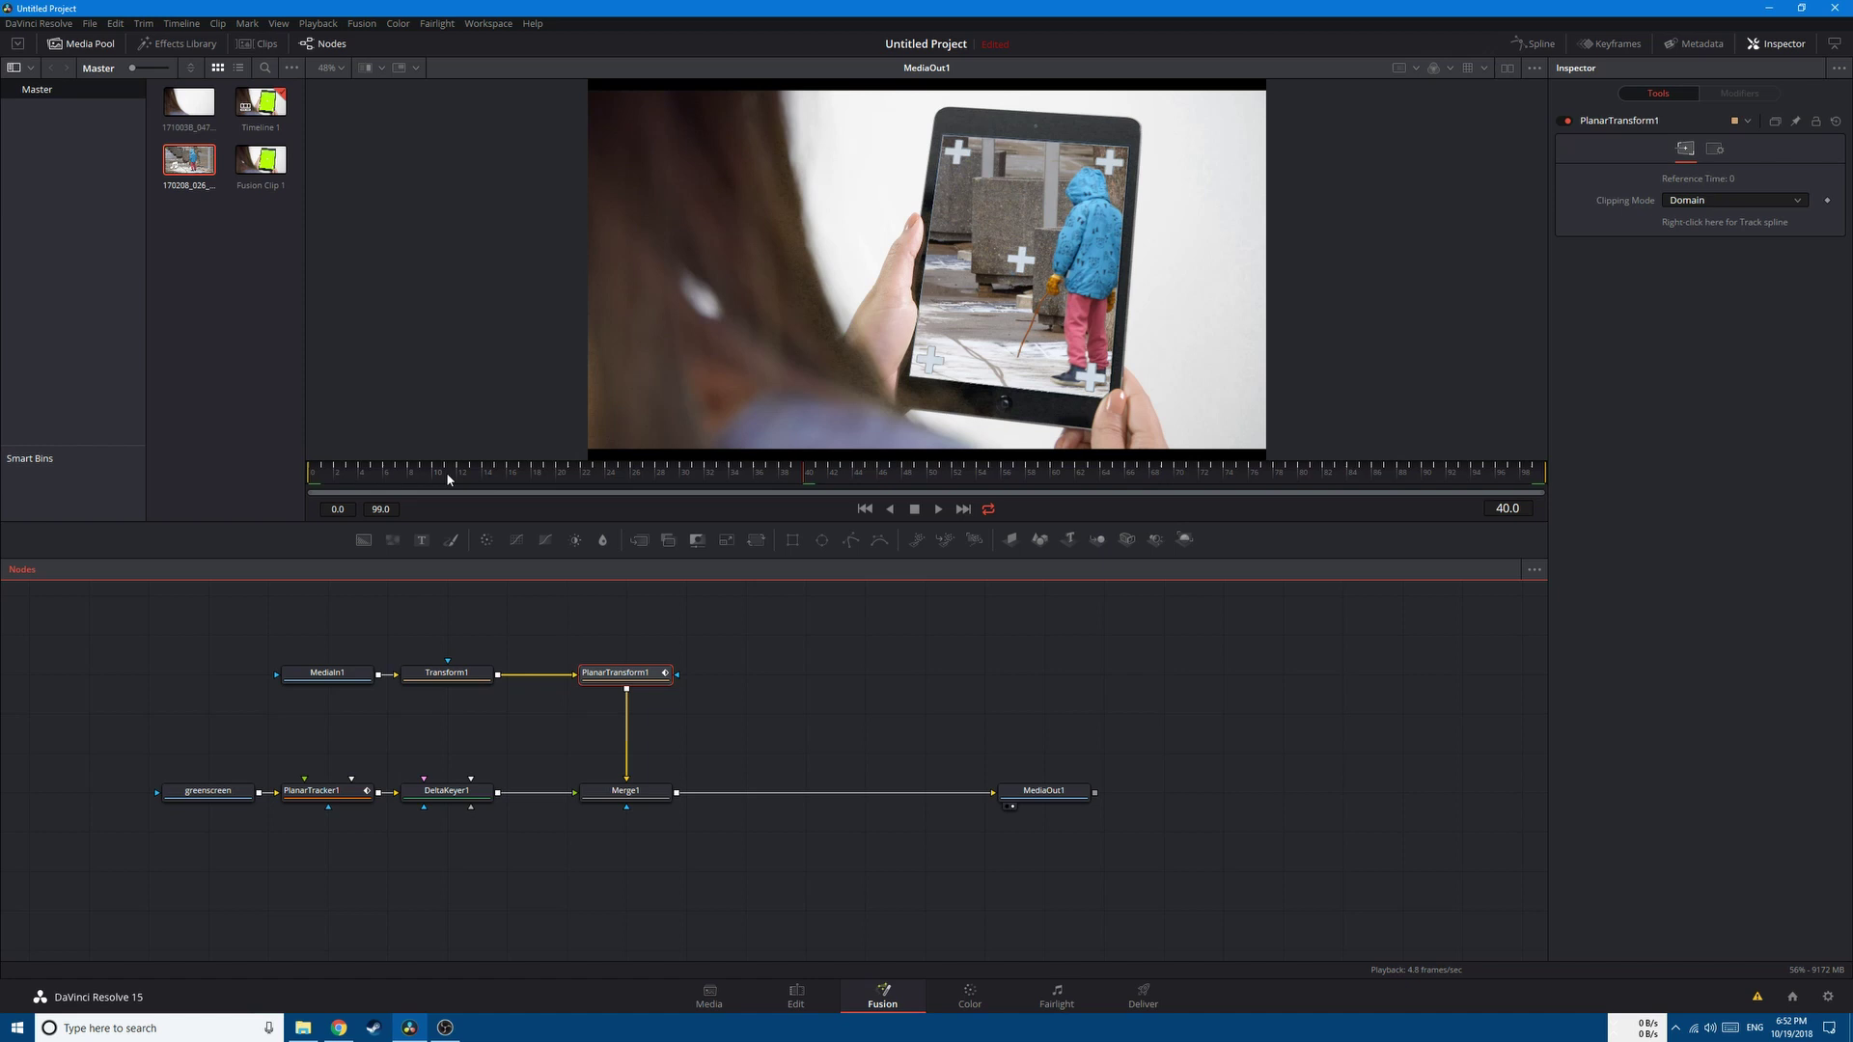
drag(447, 479, 297, 489)
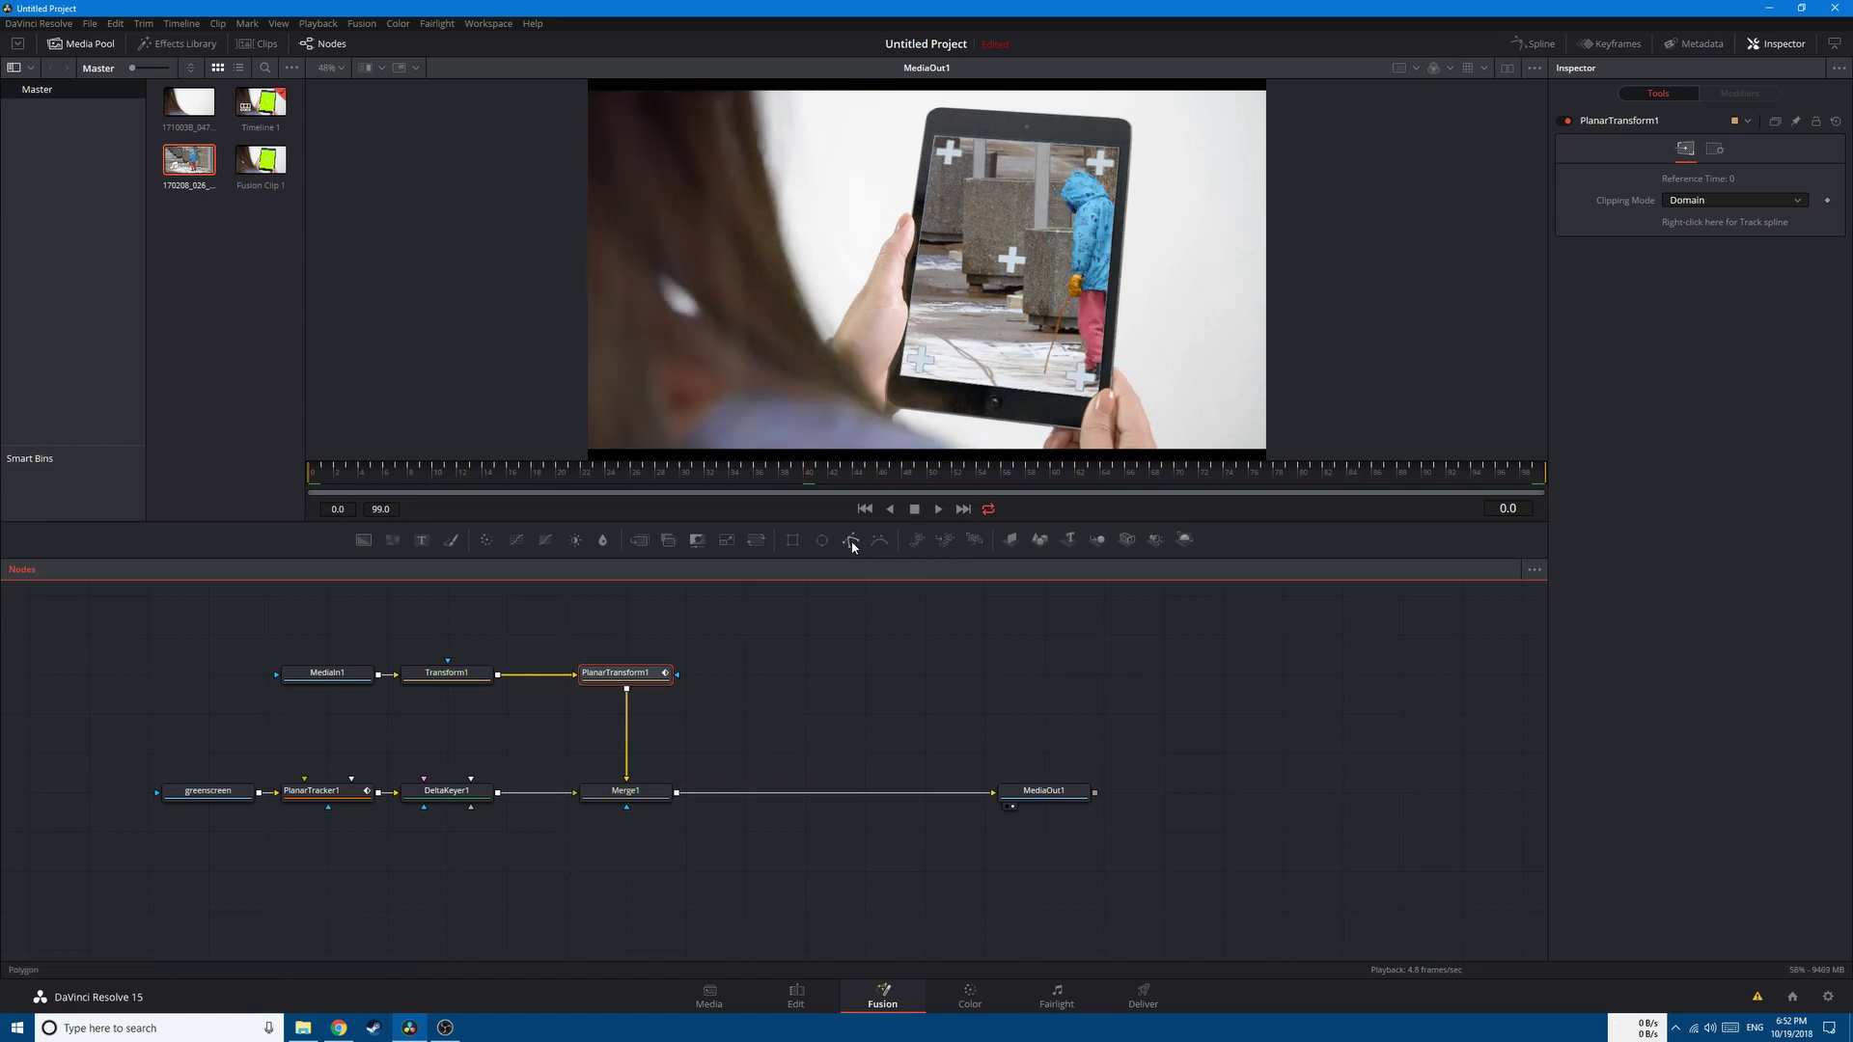
Add a Polygon1 mask and a second planar transform, feeding Polygon1 into PlanarTransform2.
drag(853, 546, 388, 946)
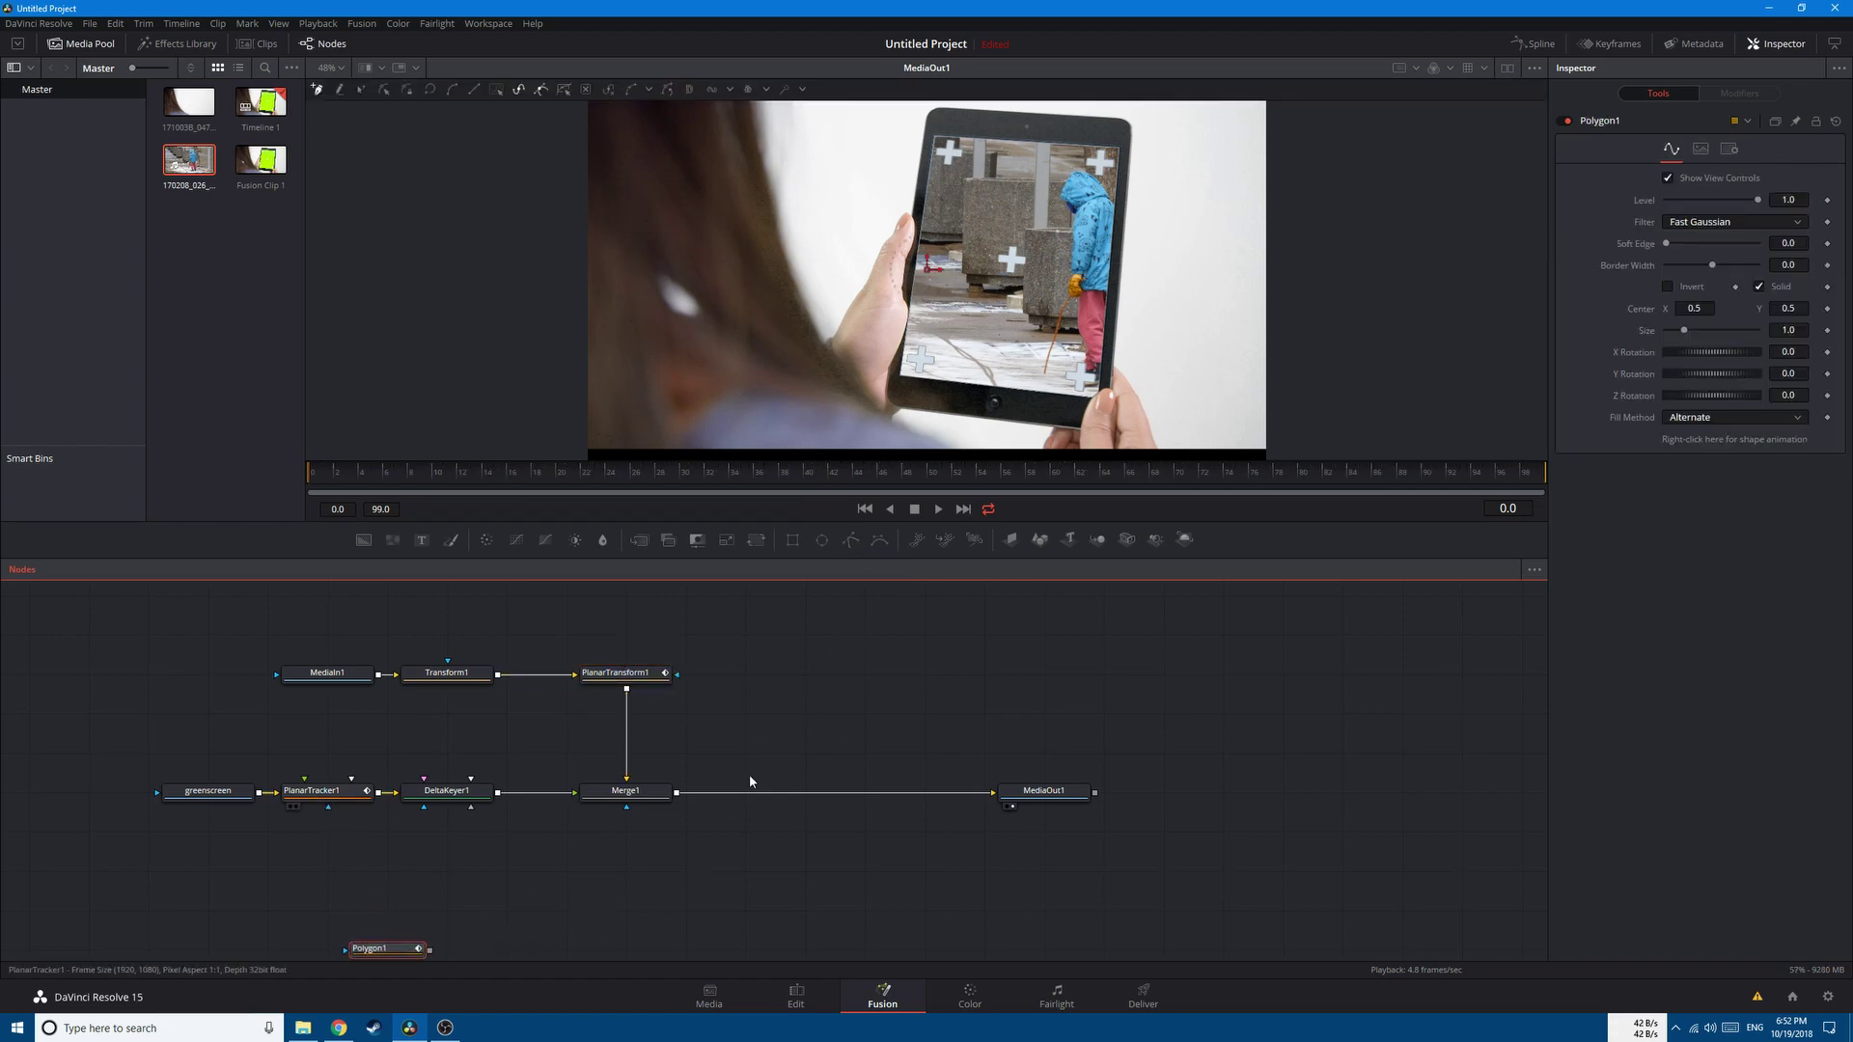
click(1700, 421)
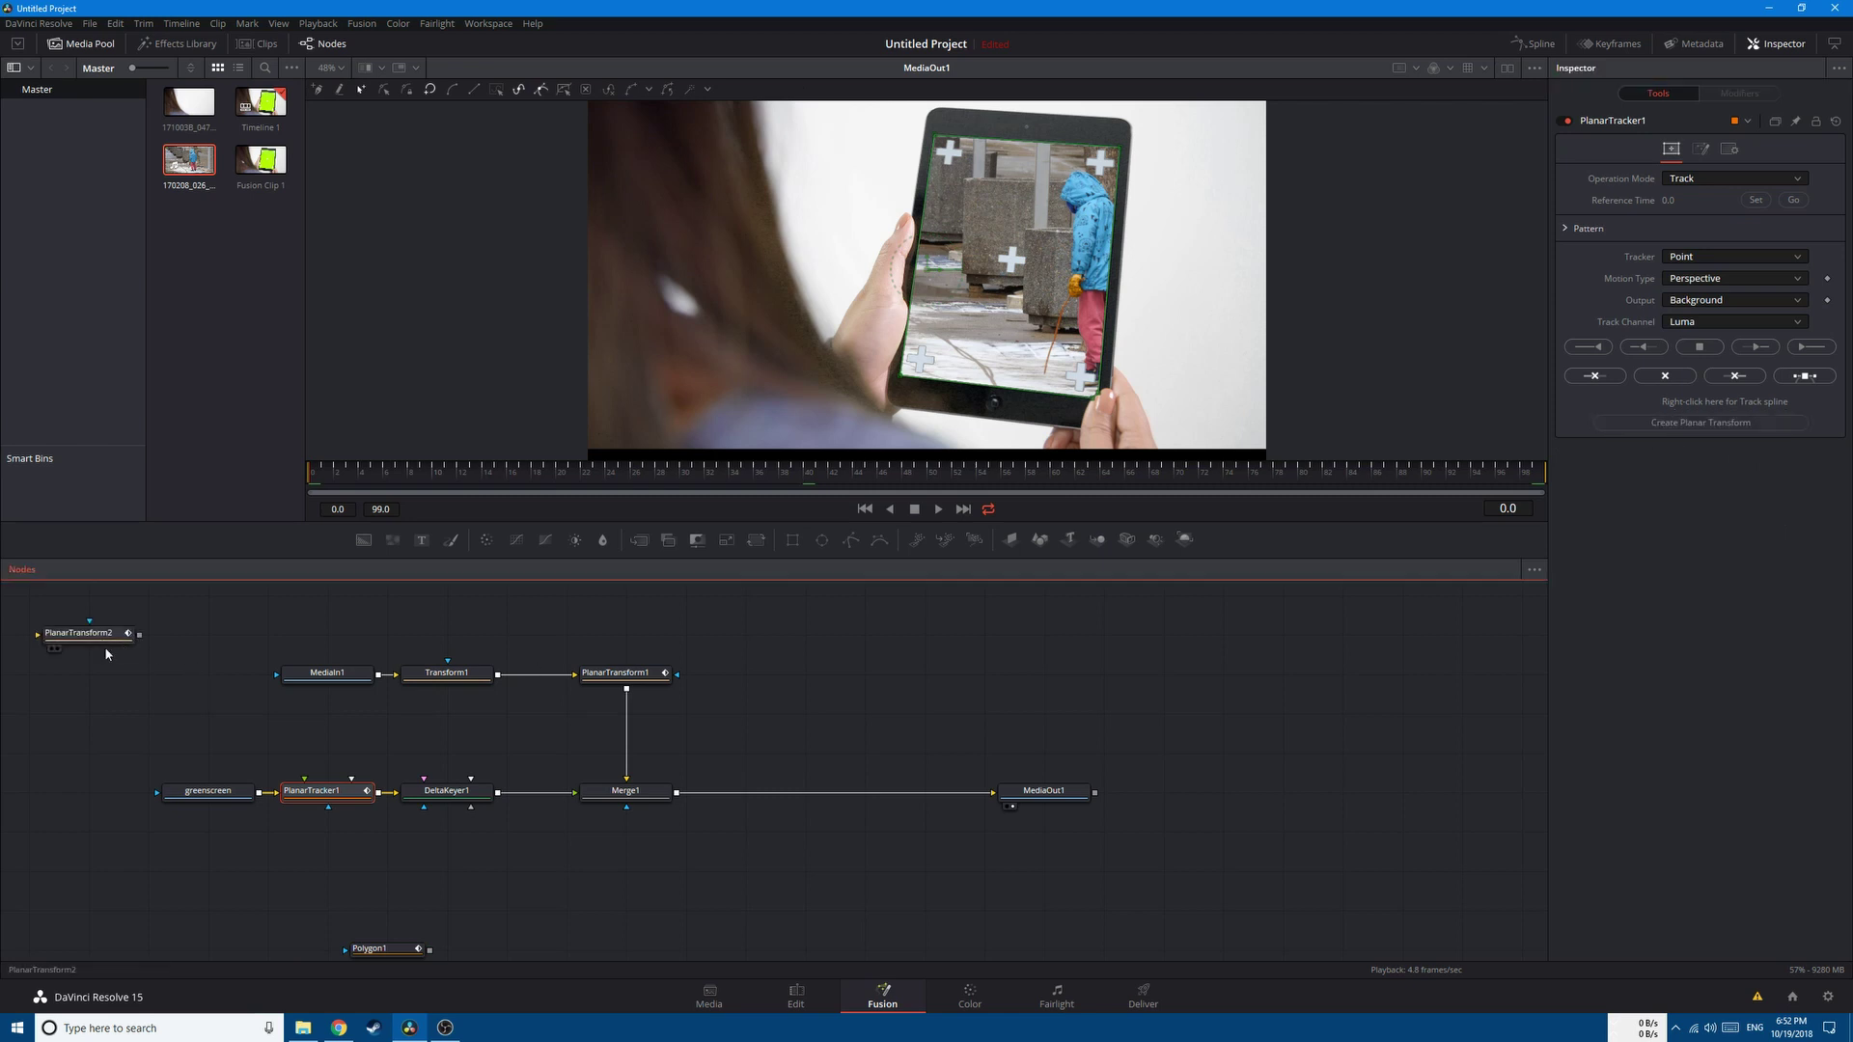
drag(106, 653, 384, 889)
click(391, 947)
scroll(385, 941, down, 1)
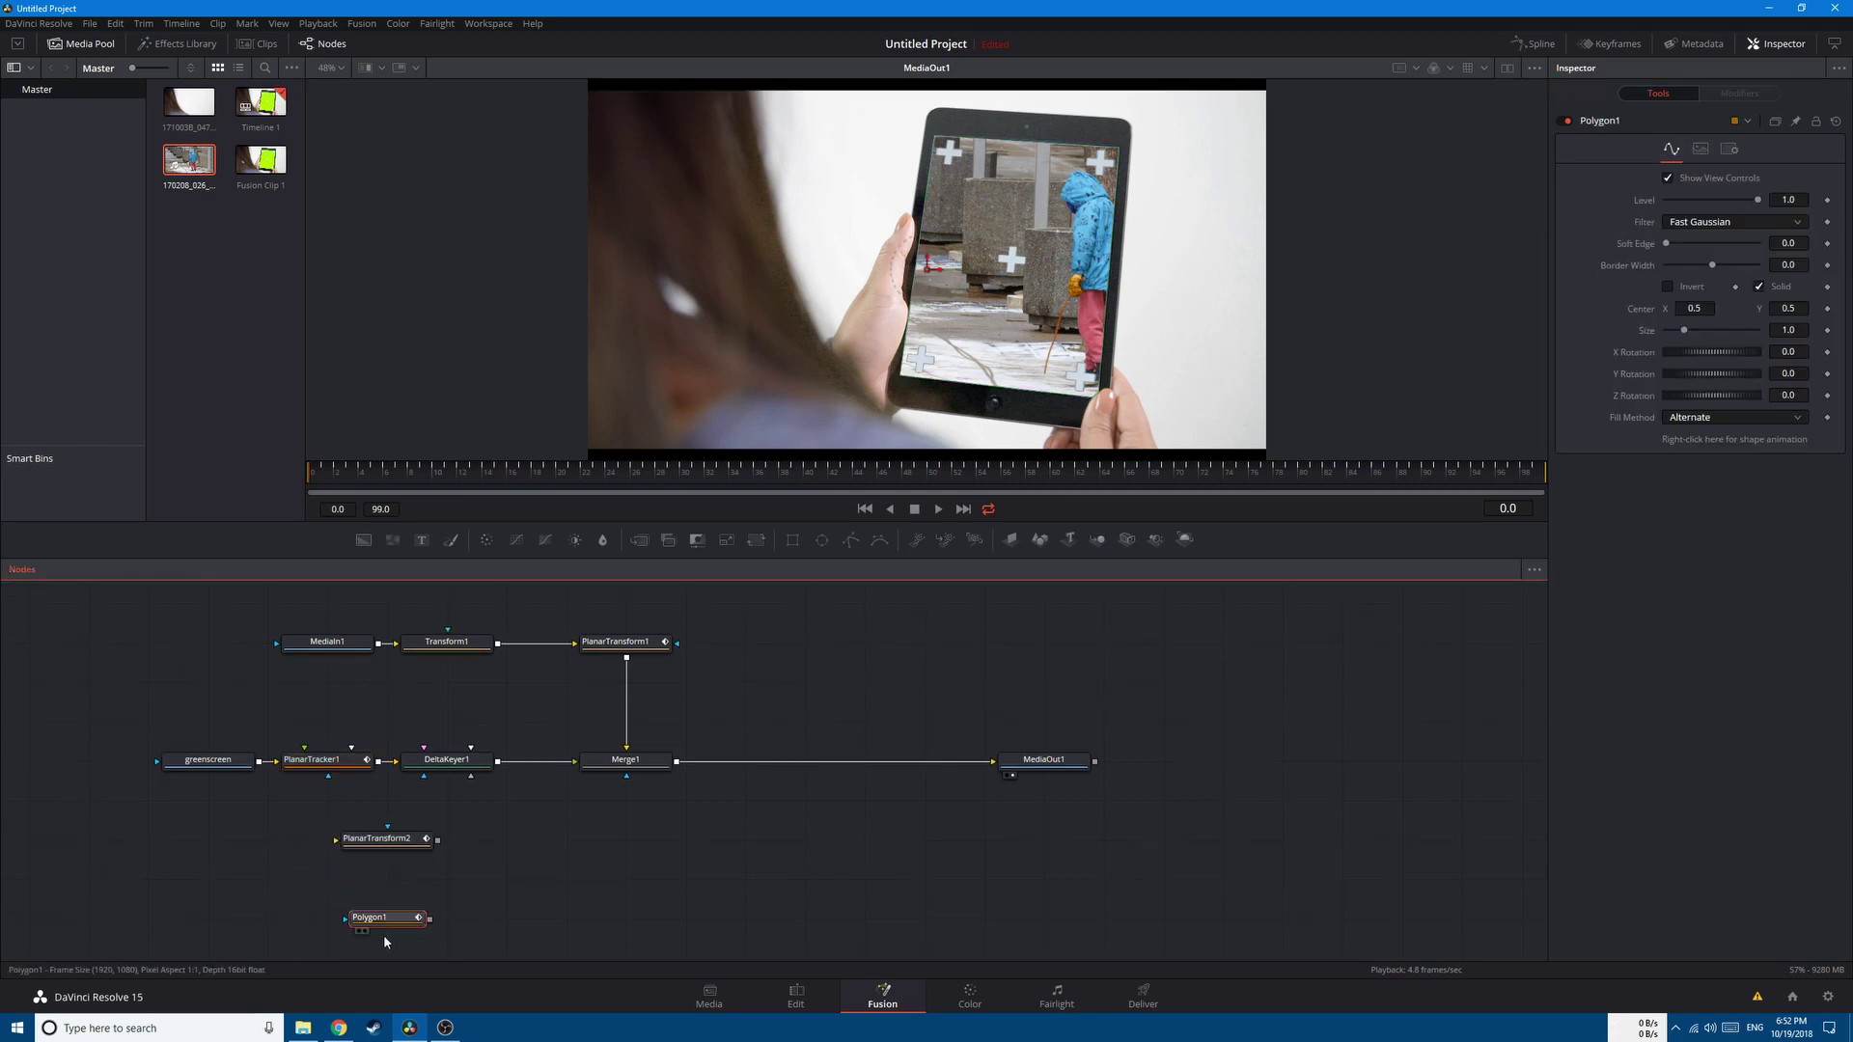
drag(430, 918, 337, 846)
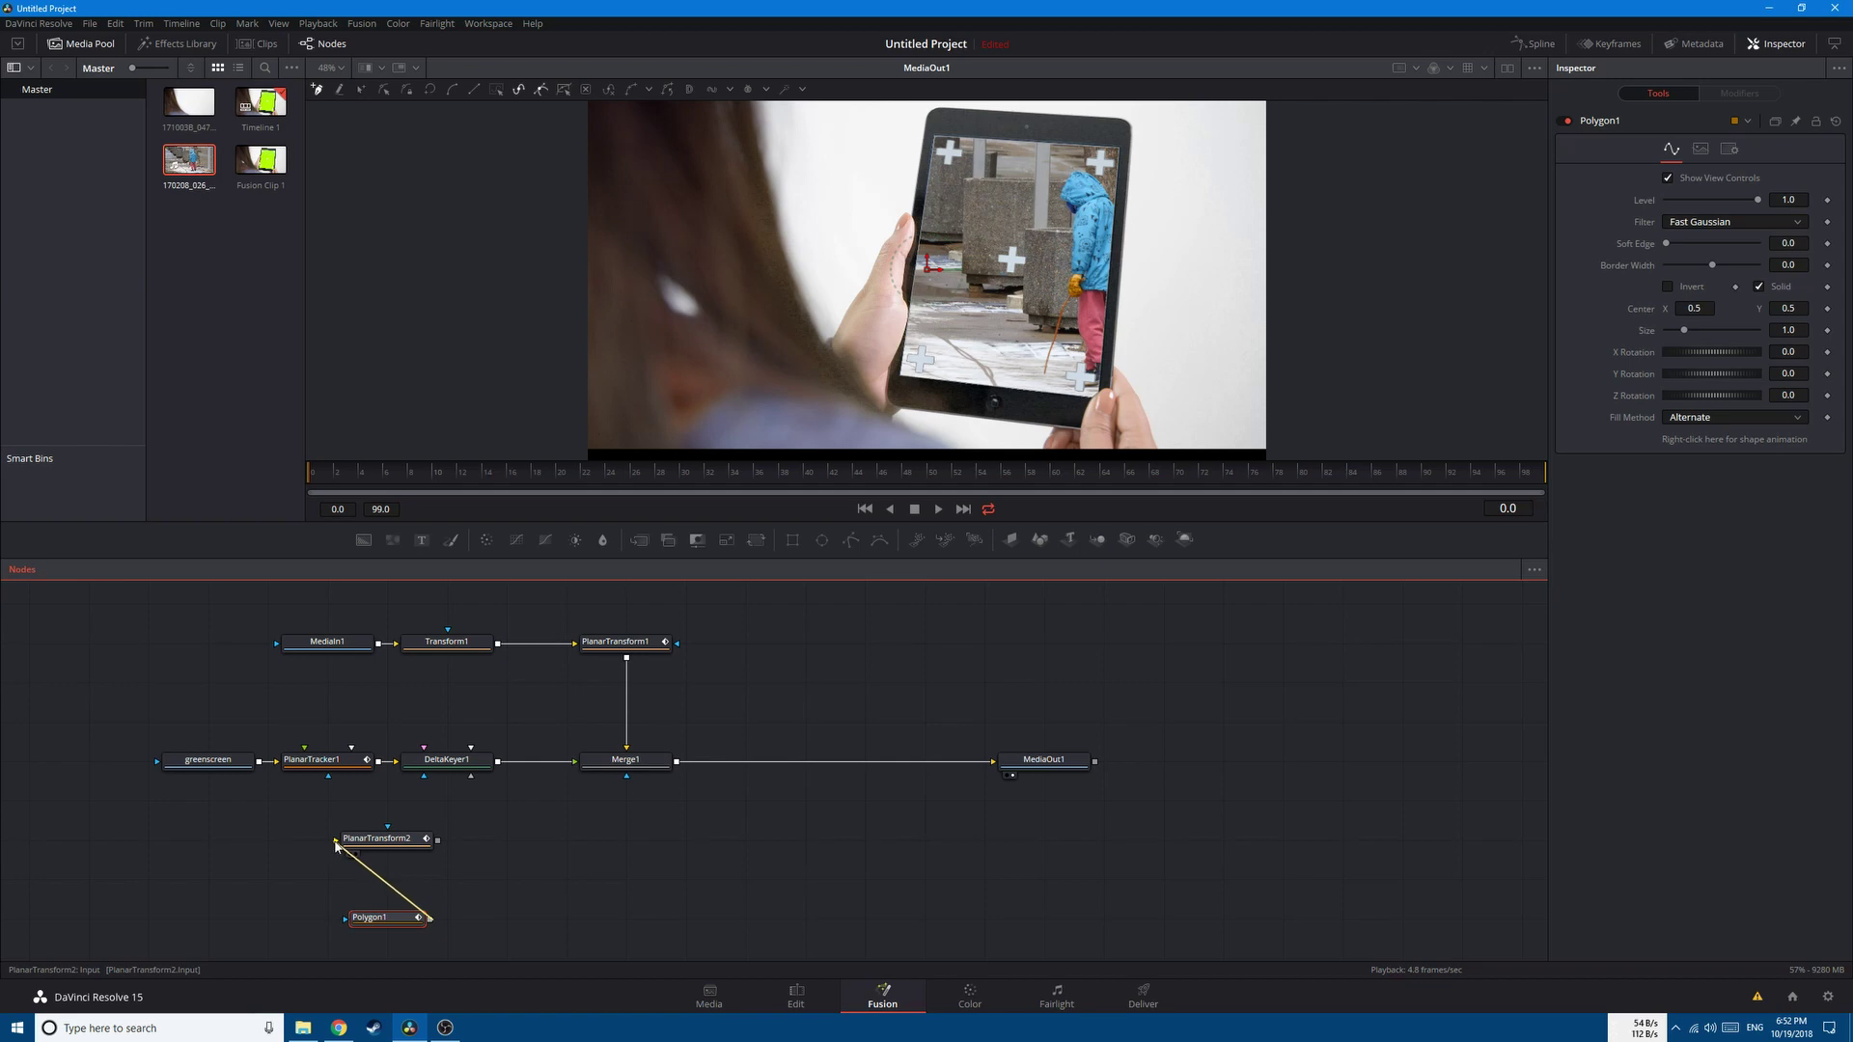
drag(337, 846, 376, 878)
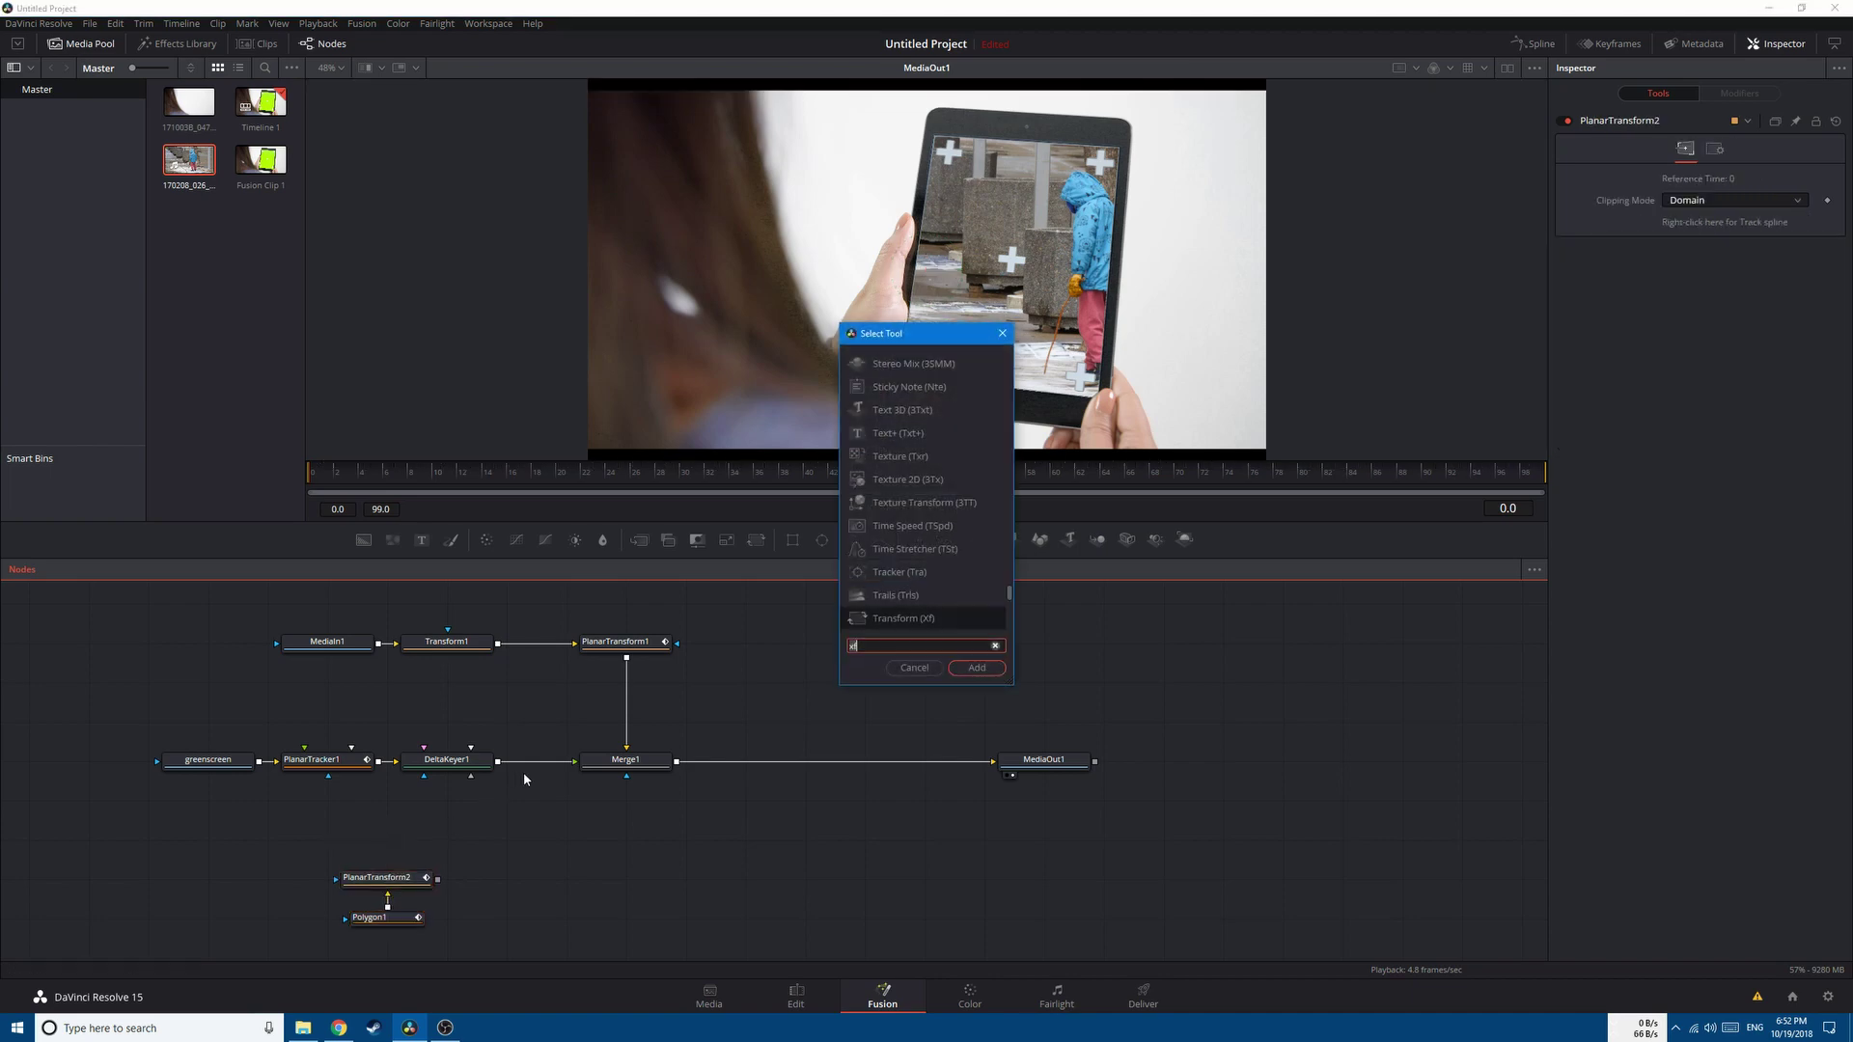
Add a Transform2 node and connect PlanarTransform2's output into it.
text(f)
key(Return)
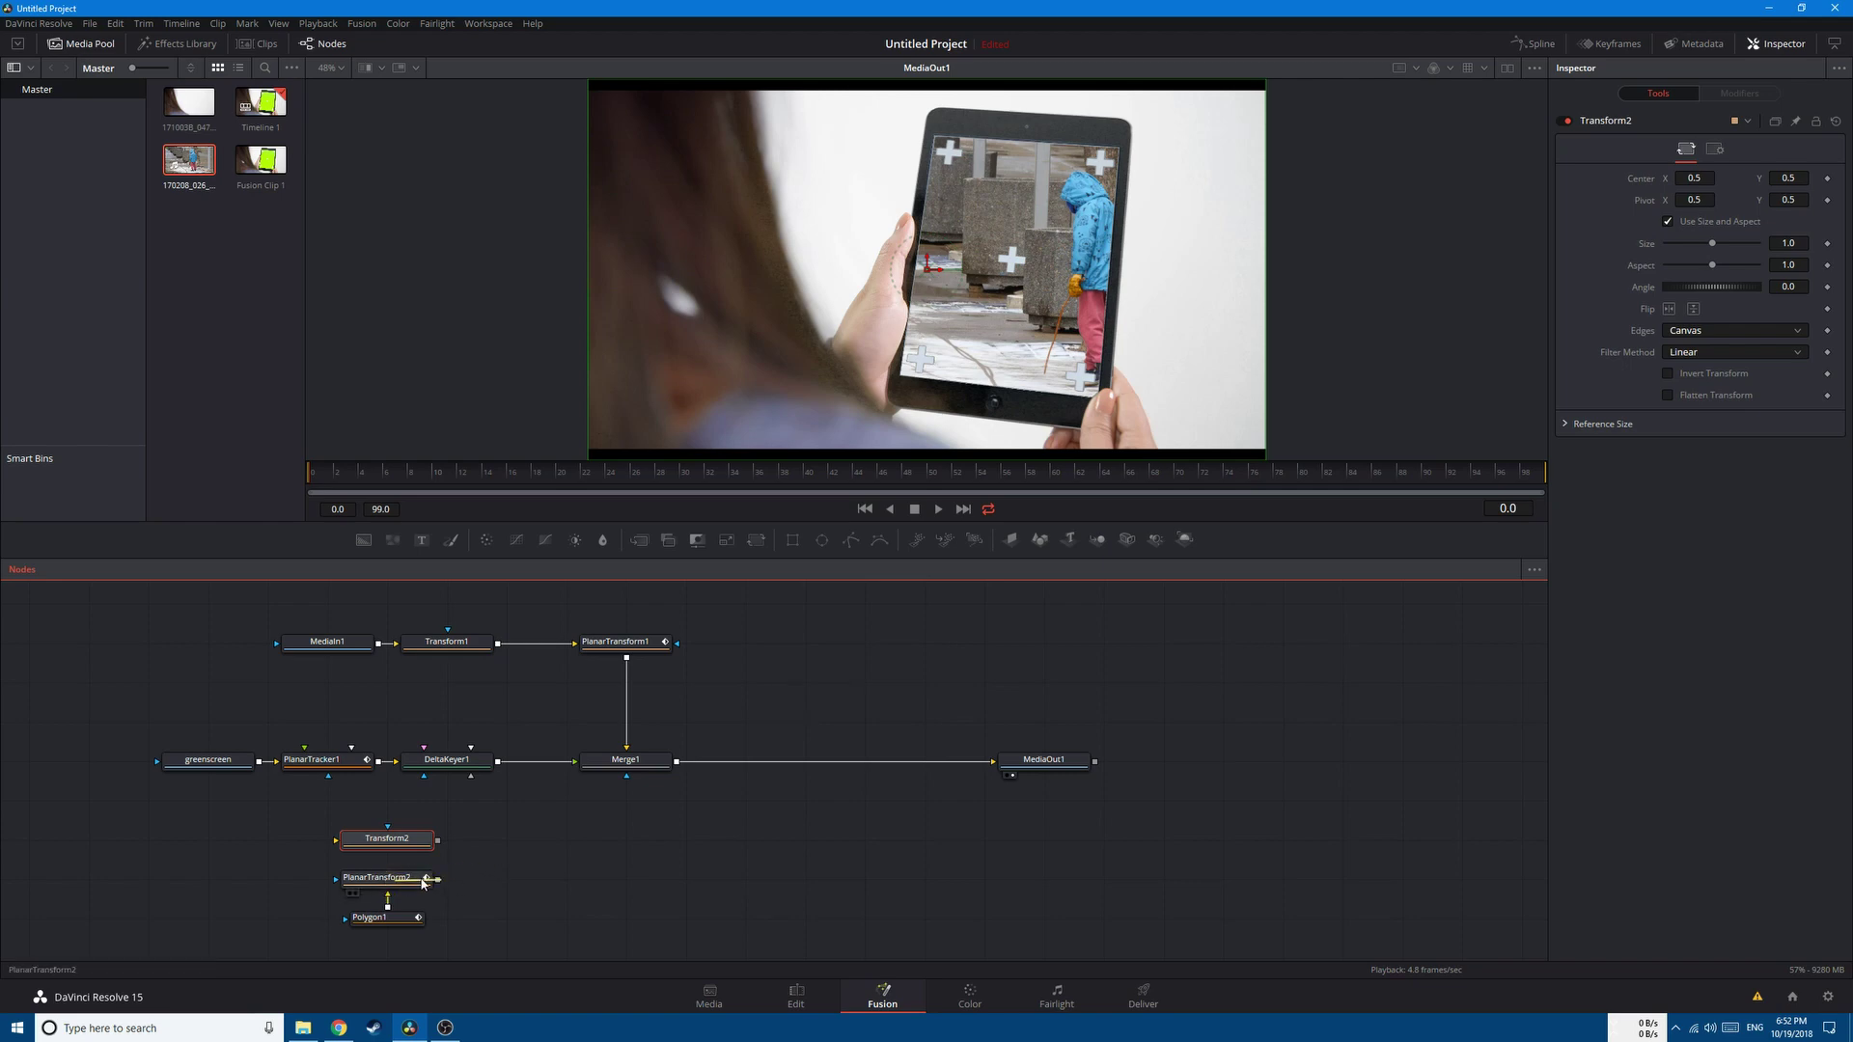
drag(438, 880, 388, 832)
Delete PlanarTracker1, drop Transform2 between greenscreen and DeltaKeyer1, and view it in viewer 1.
click(344, 770)
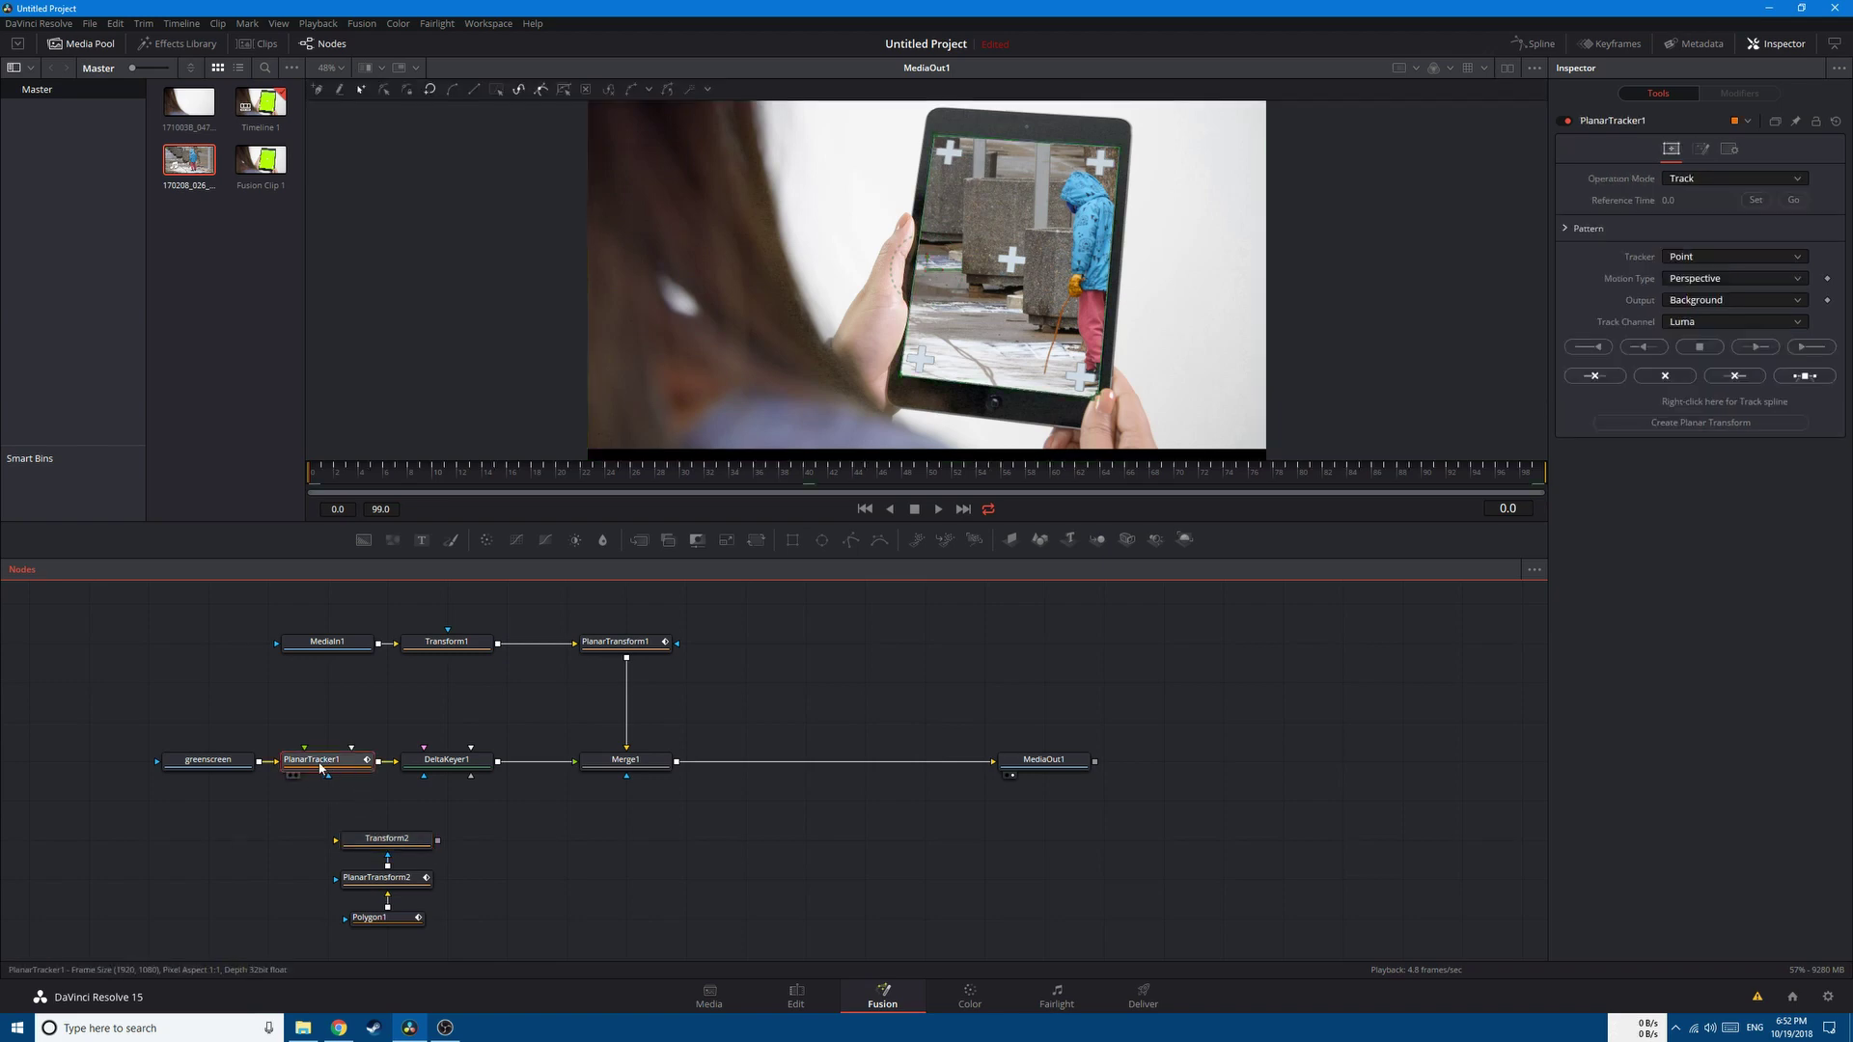
key(Delete)
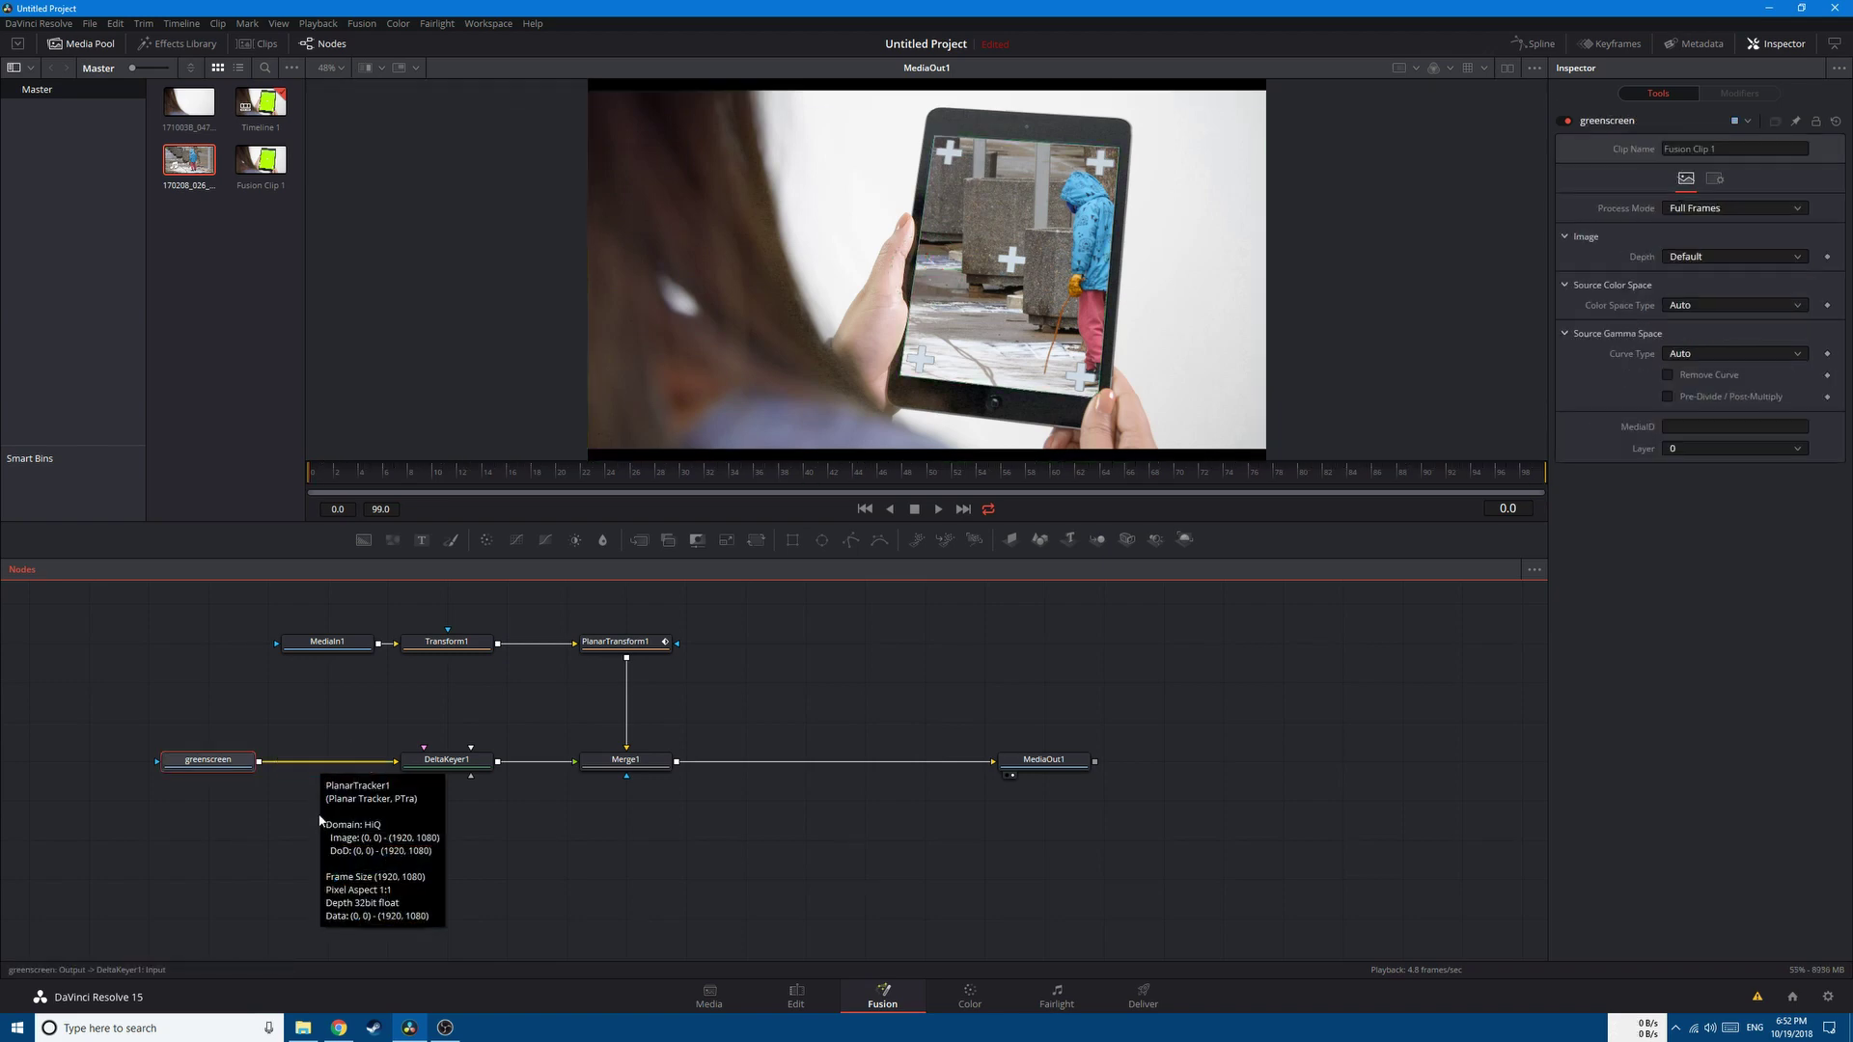
drag(263, 805, 488, 958)
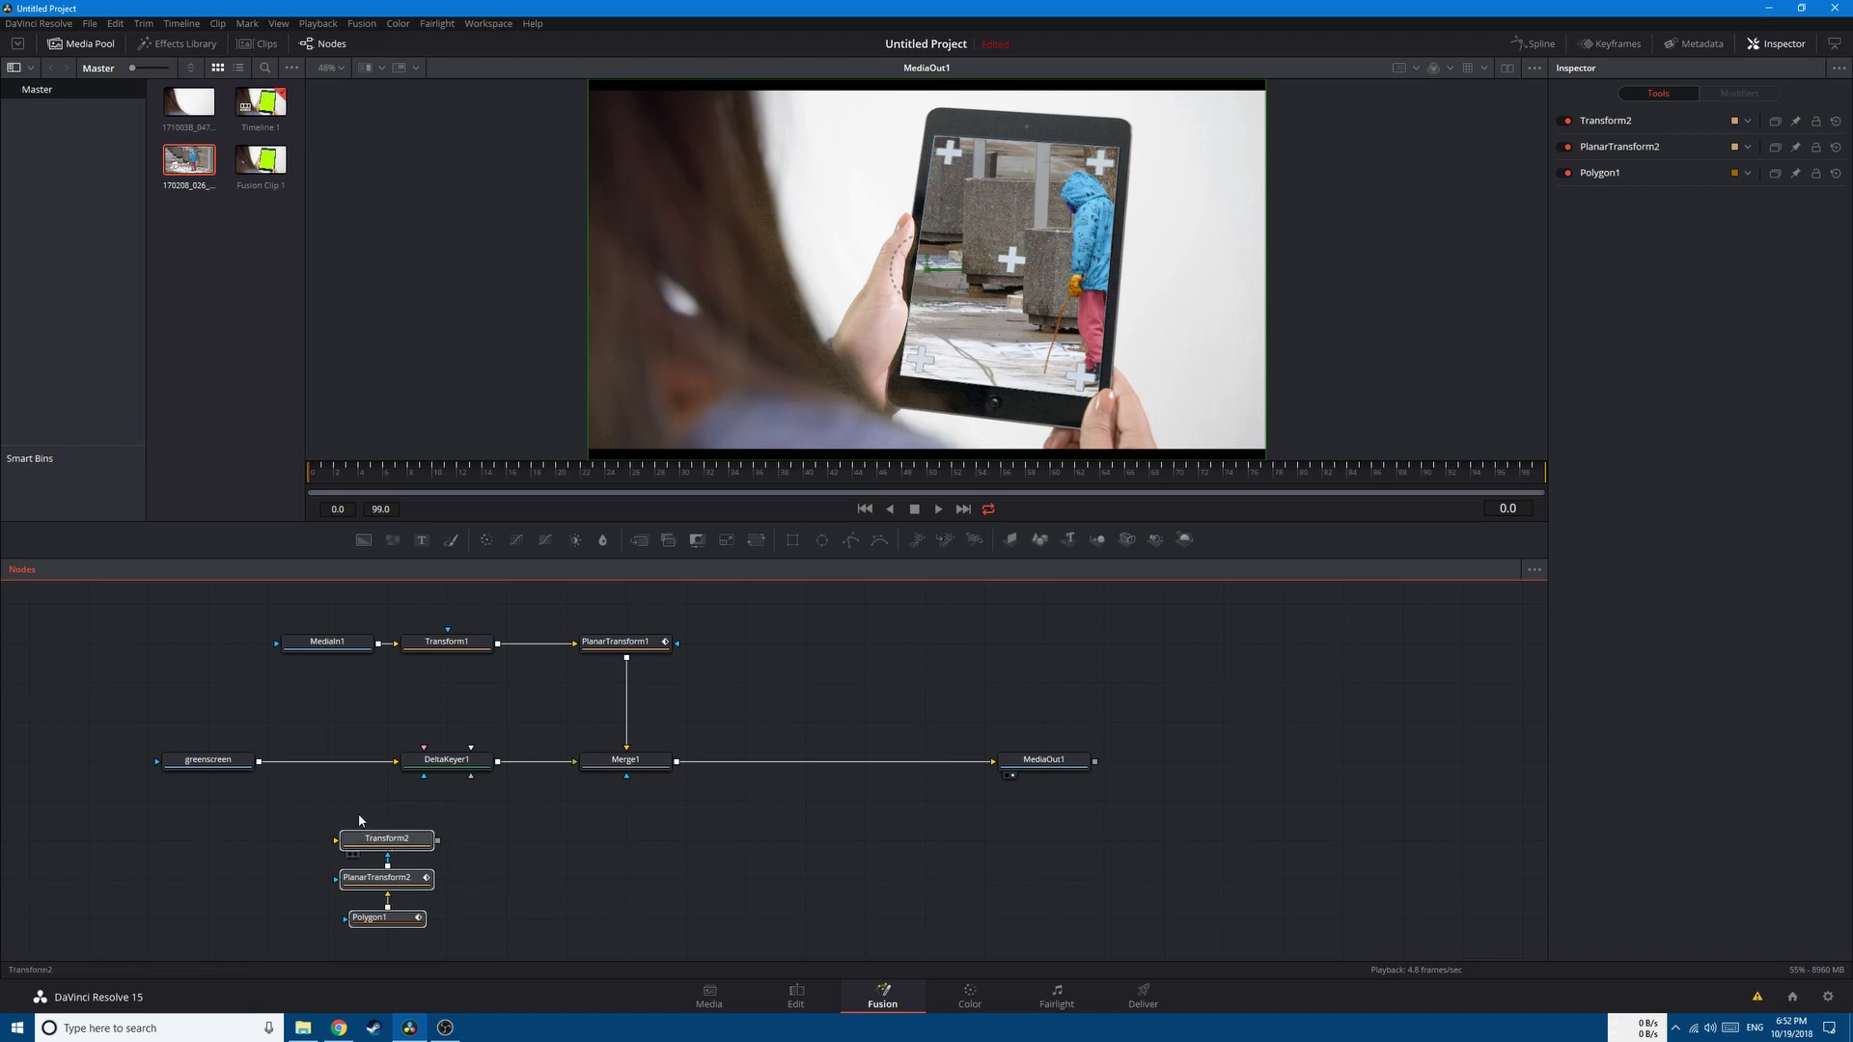
drag(418, 846, 358, 767)
click(359, 767)
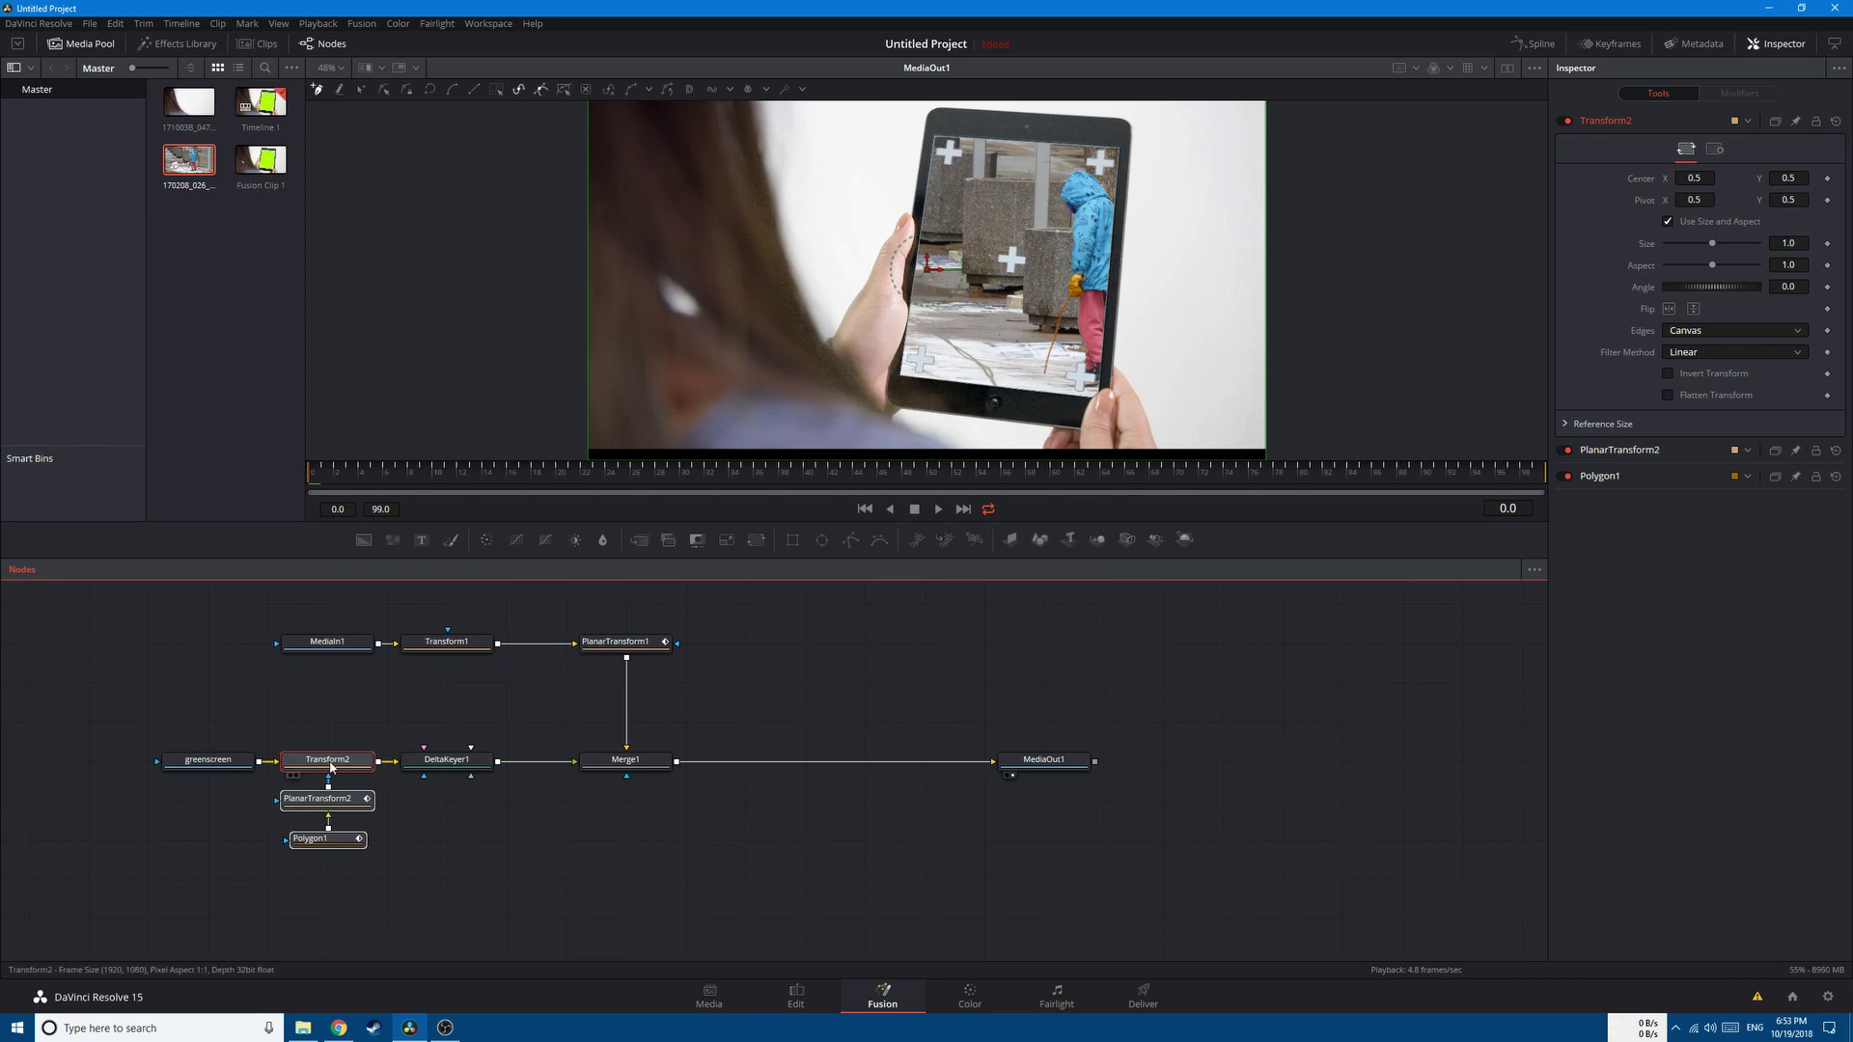
key(1)
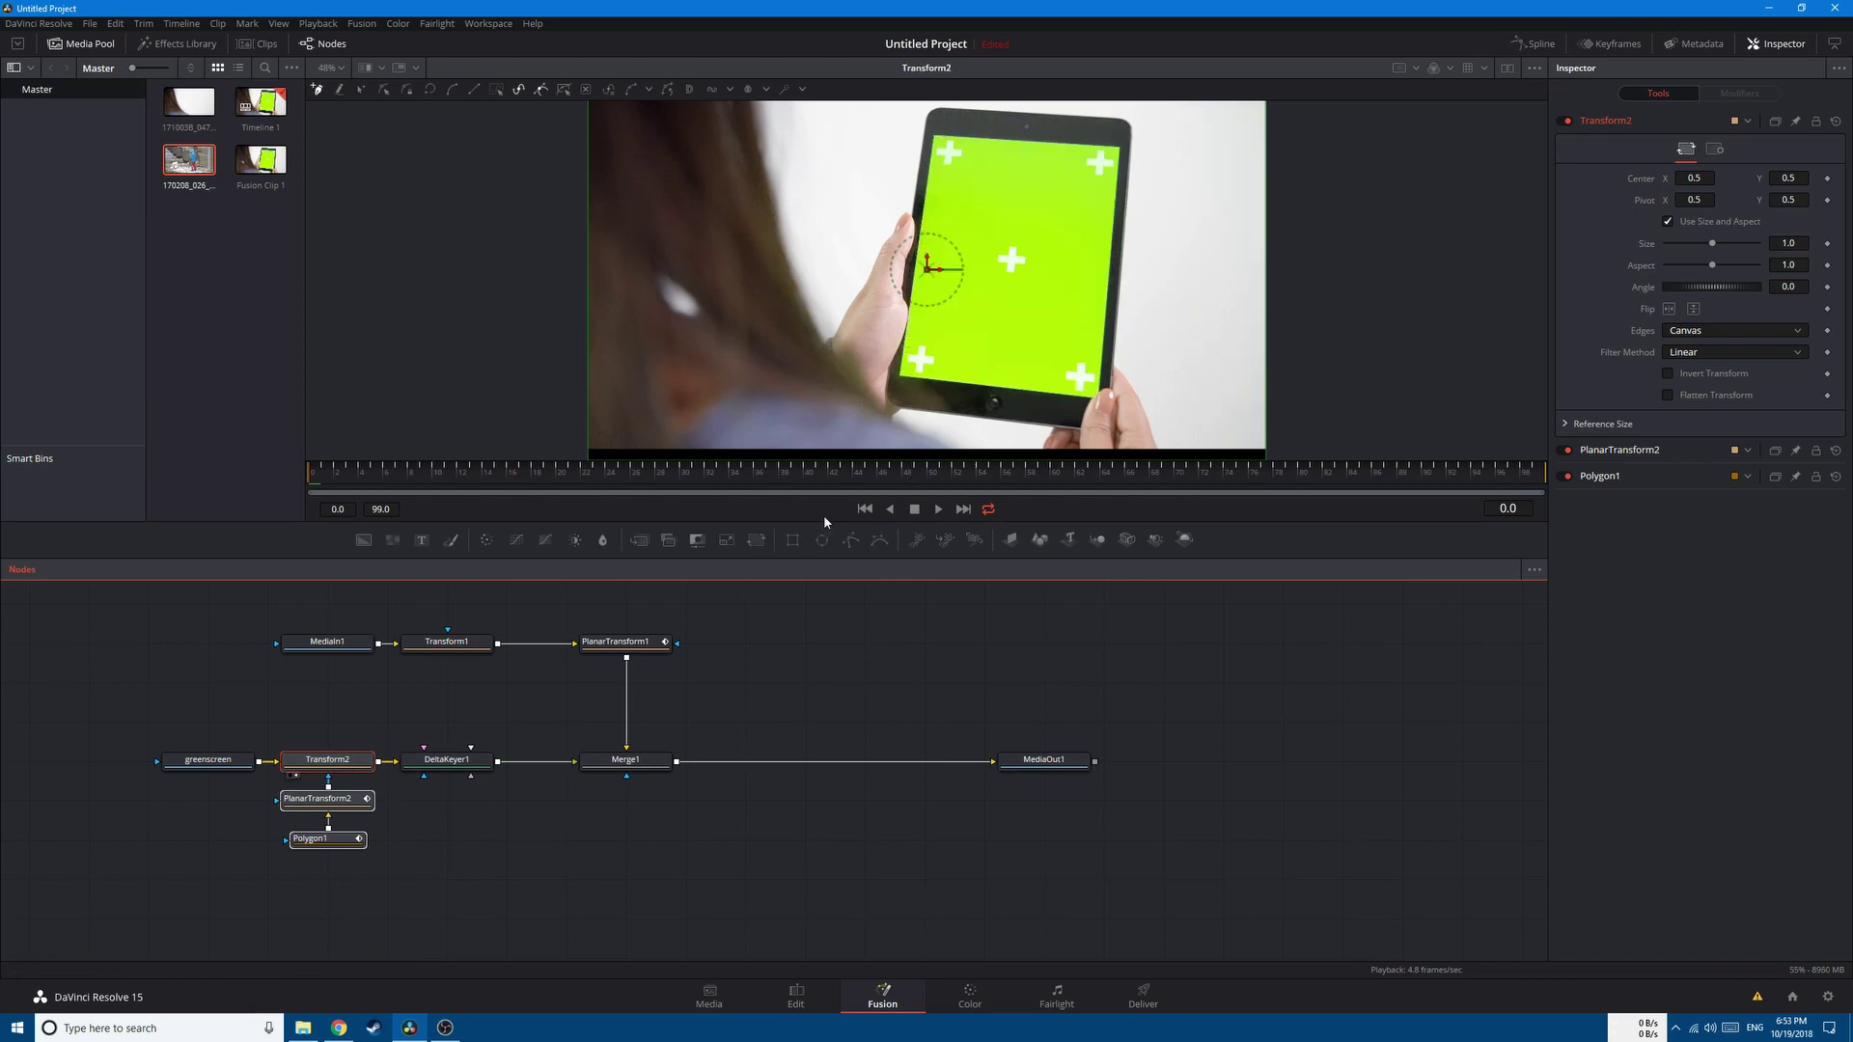
Draw Polygon1 through the screen's top-right, top-left, bottom-left and bottom-right corners, closing at the first.
click(329, 838)
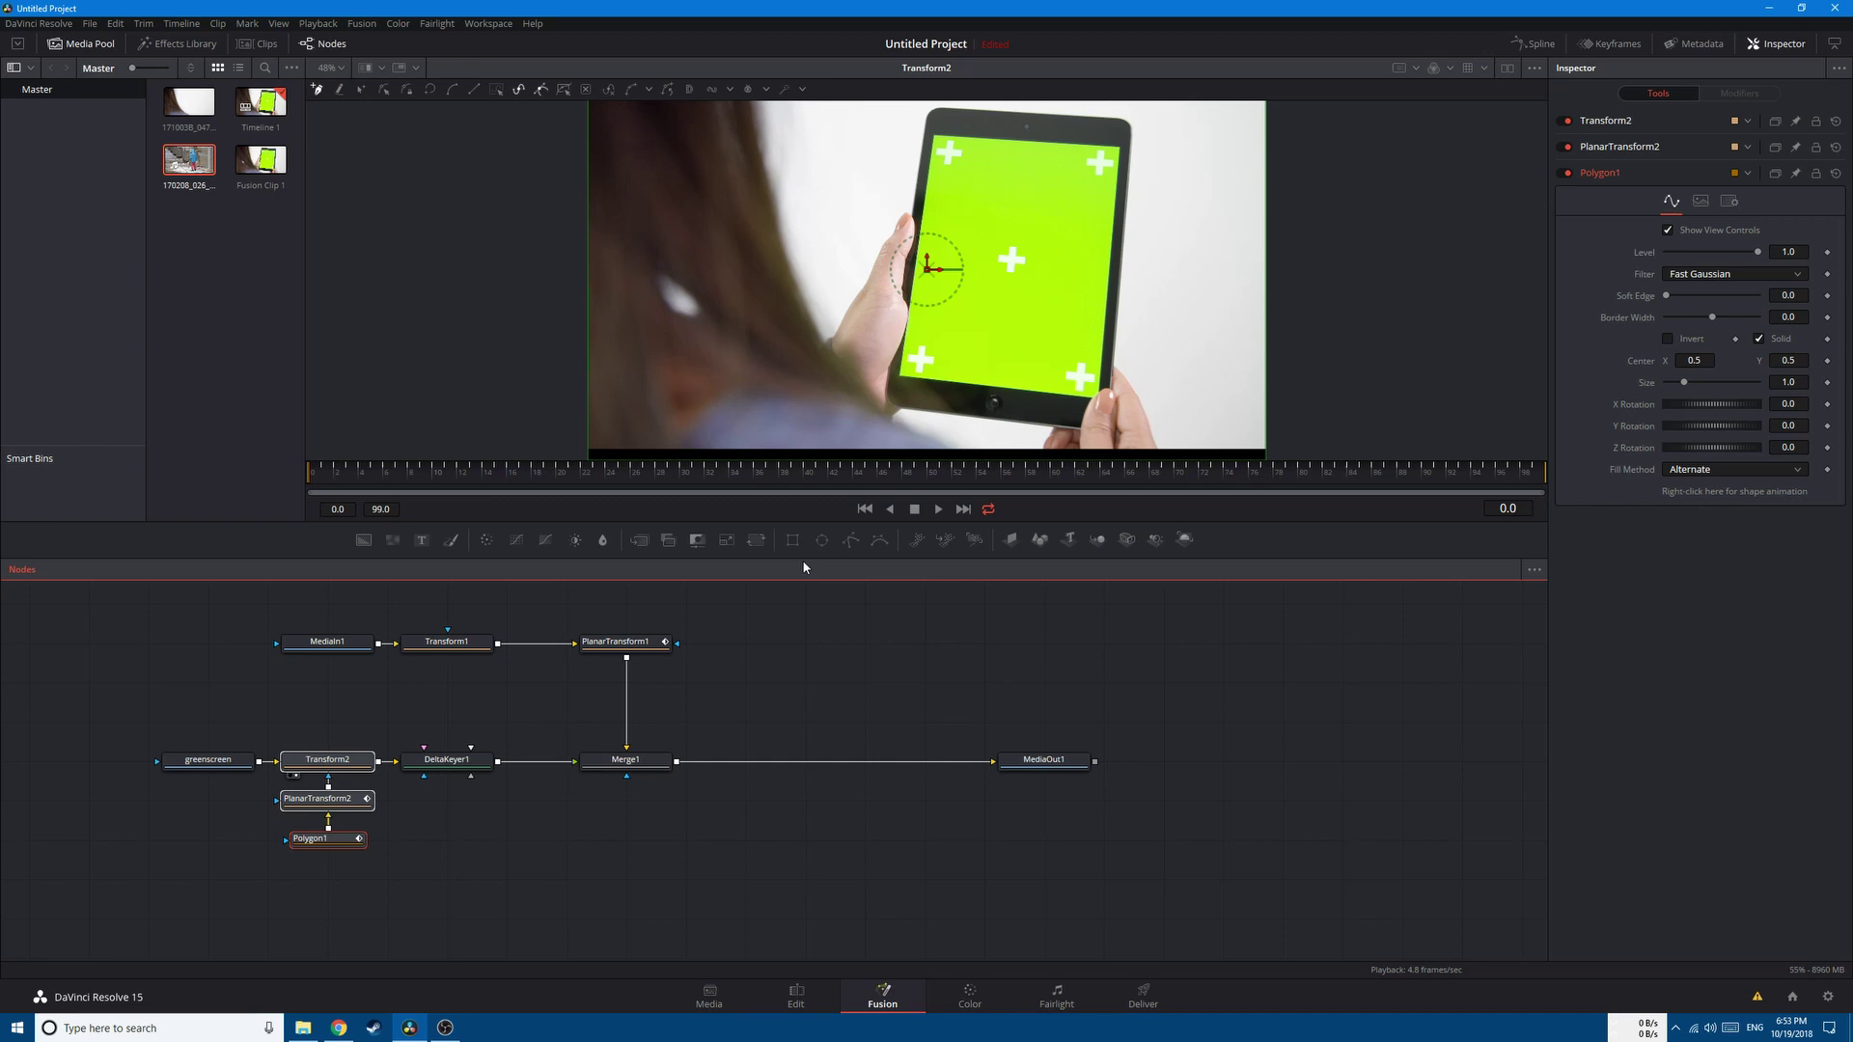
drag(803, 556, 801, 829)
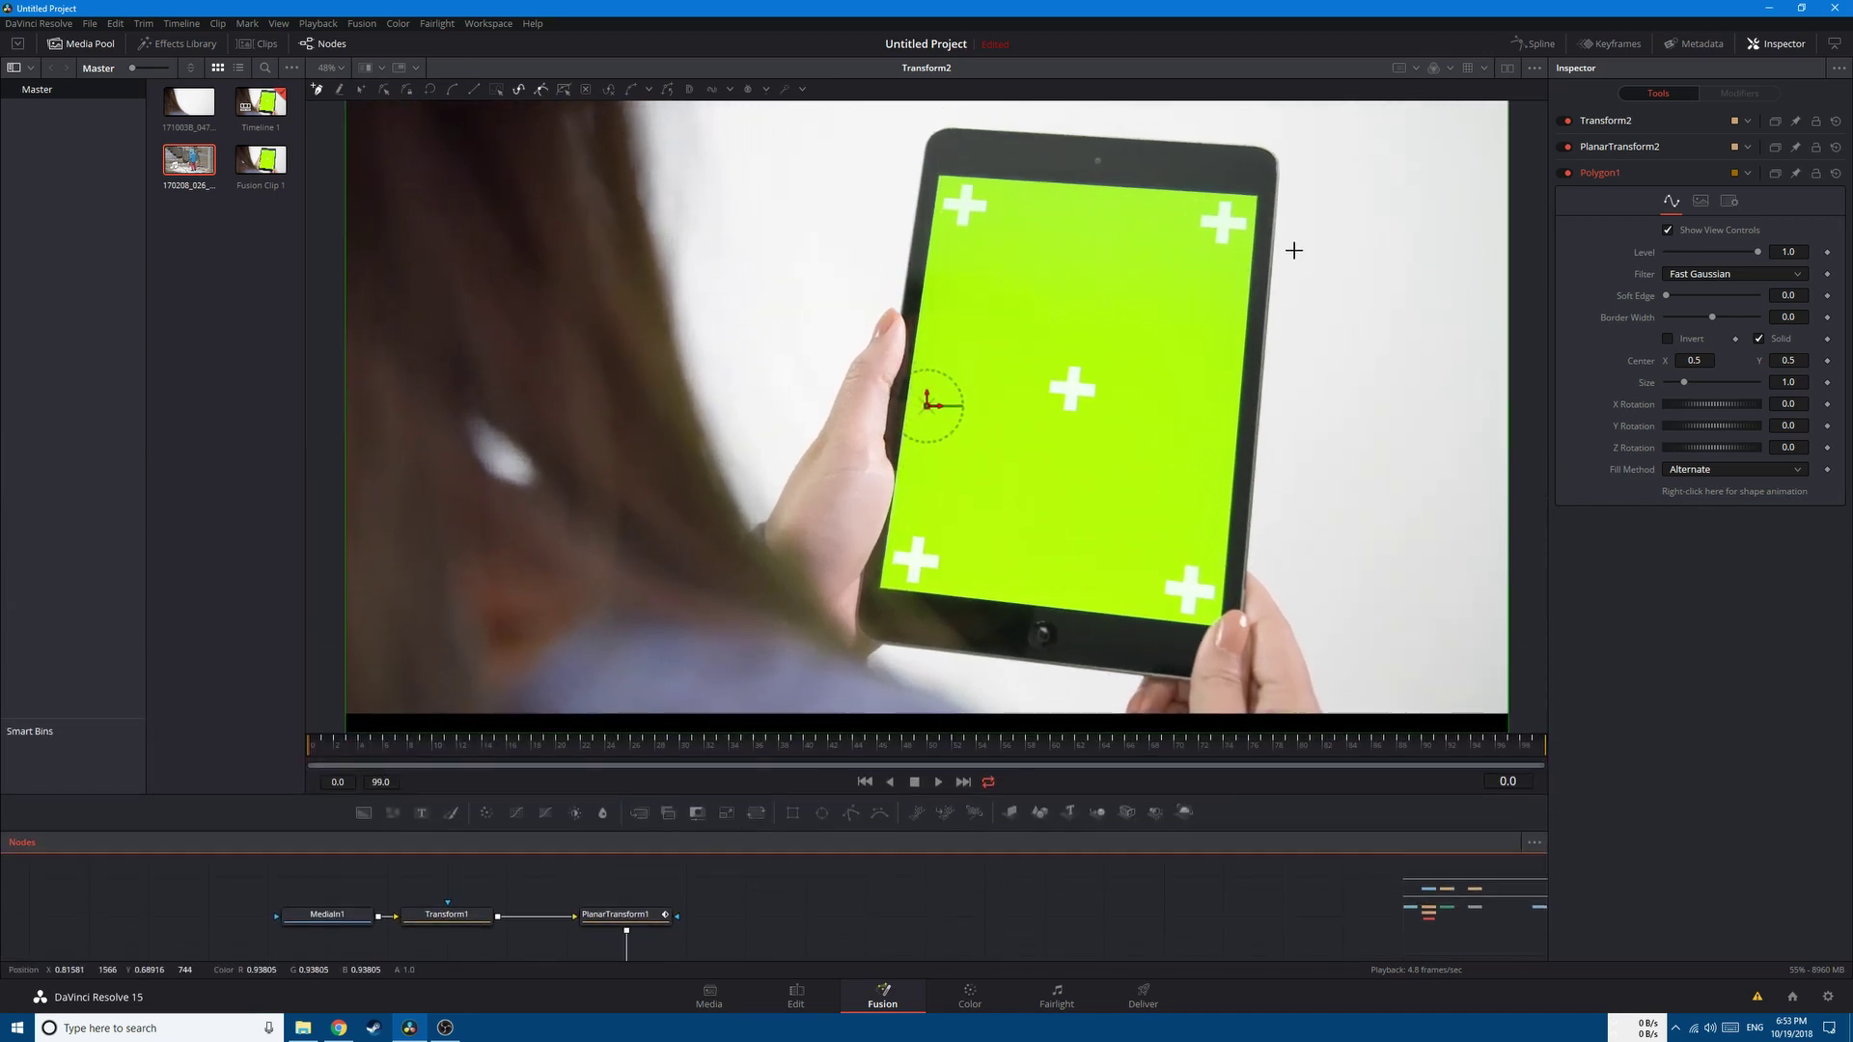
drag(1255, 197, 1373, 197)
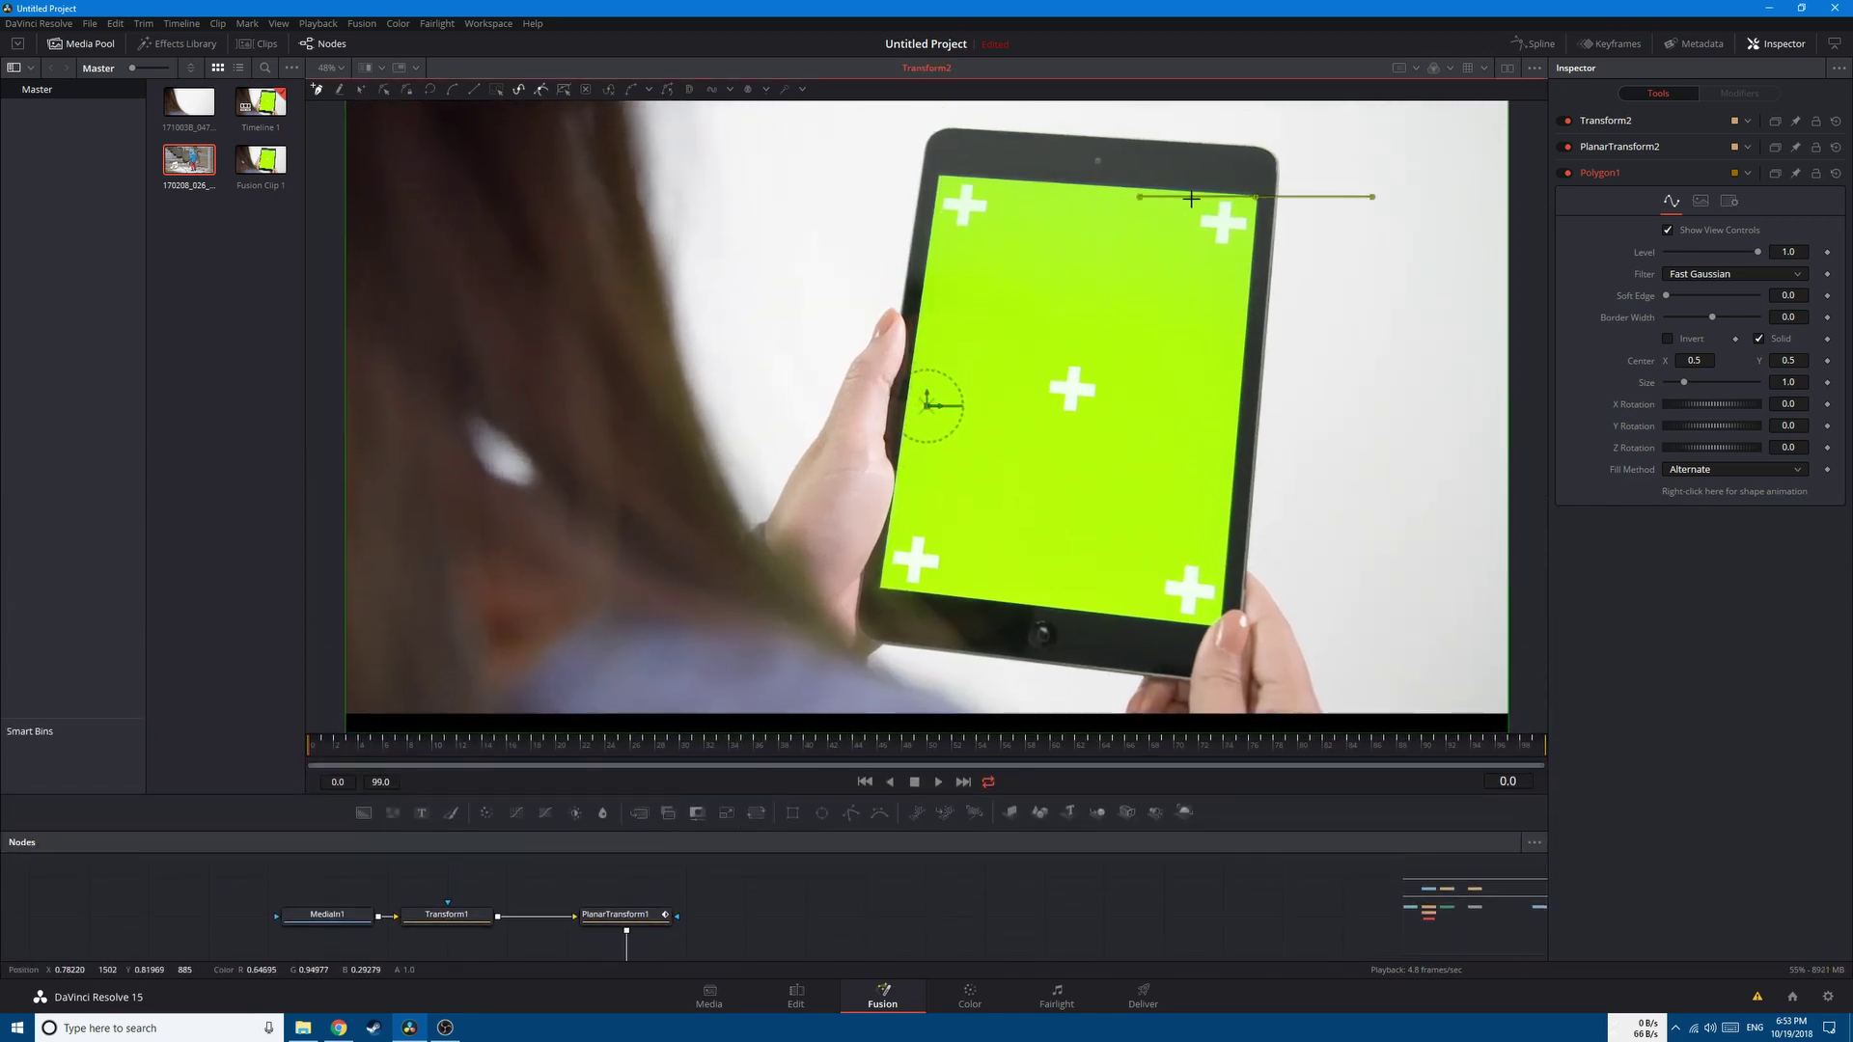
click(942, 178)
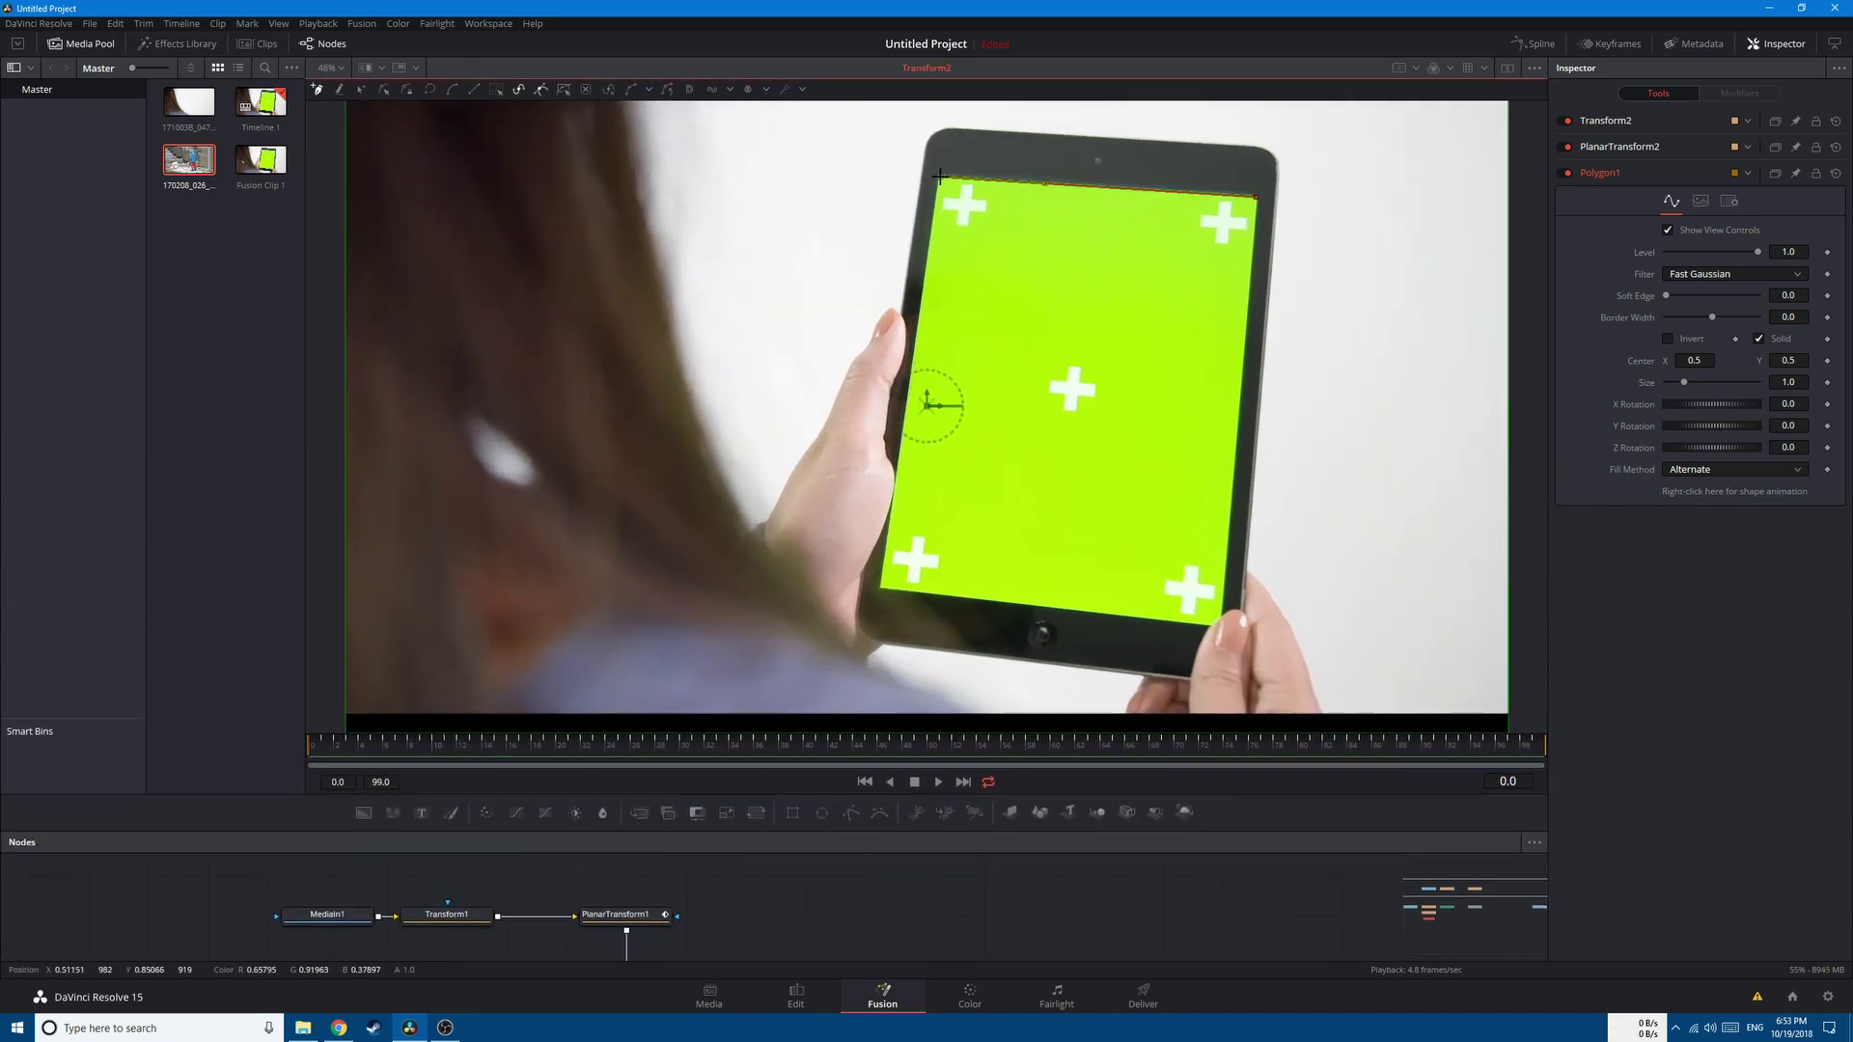
click(884, 584)
click(1210, 621)
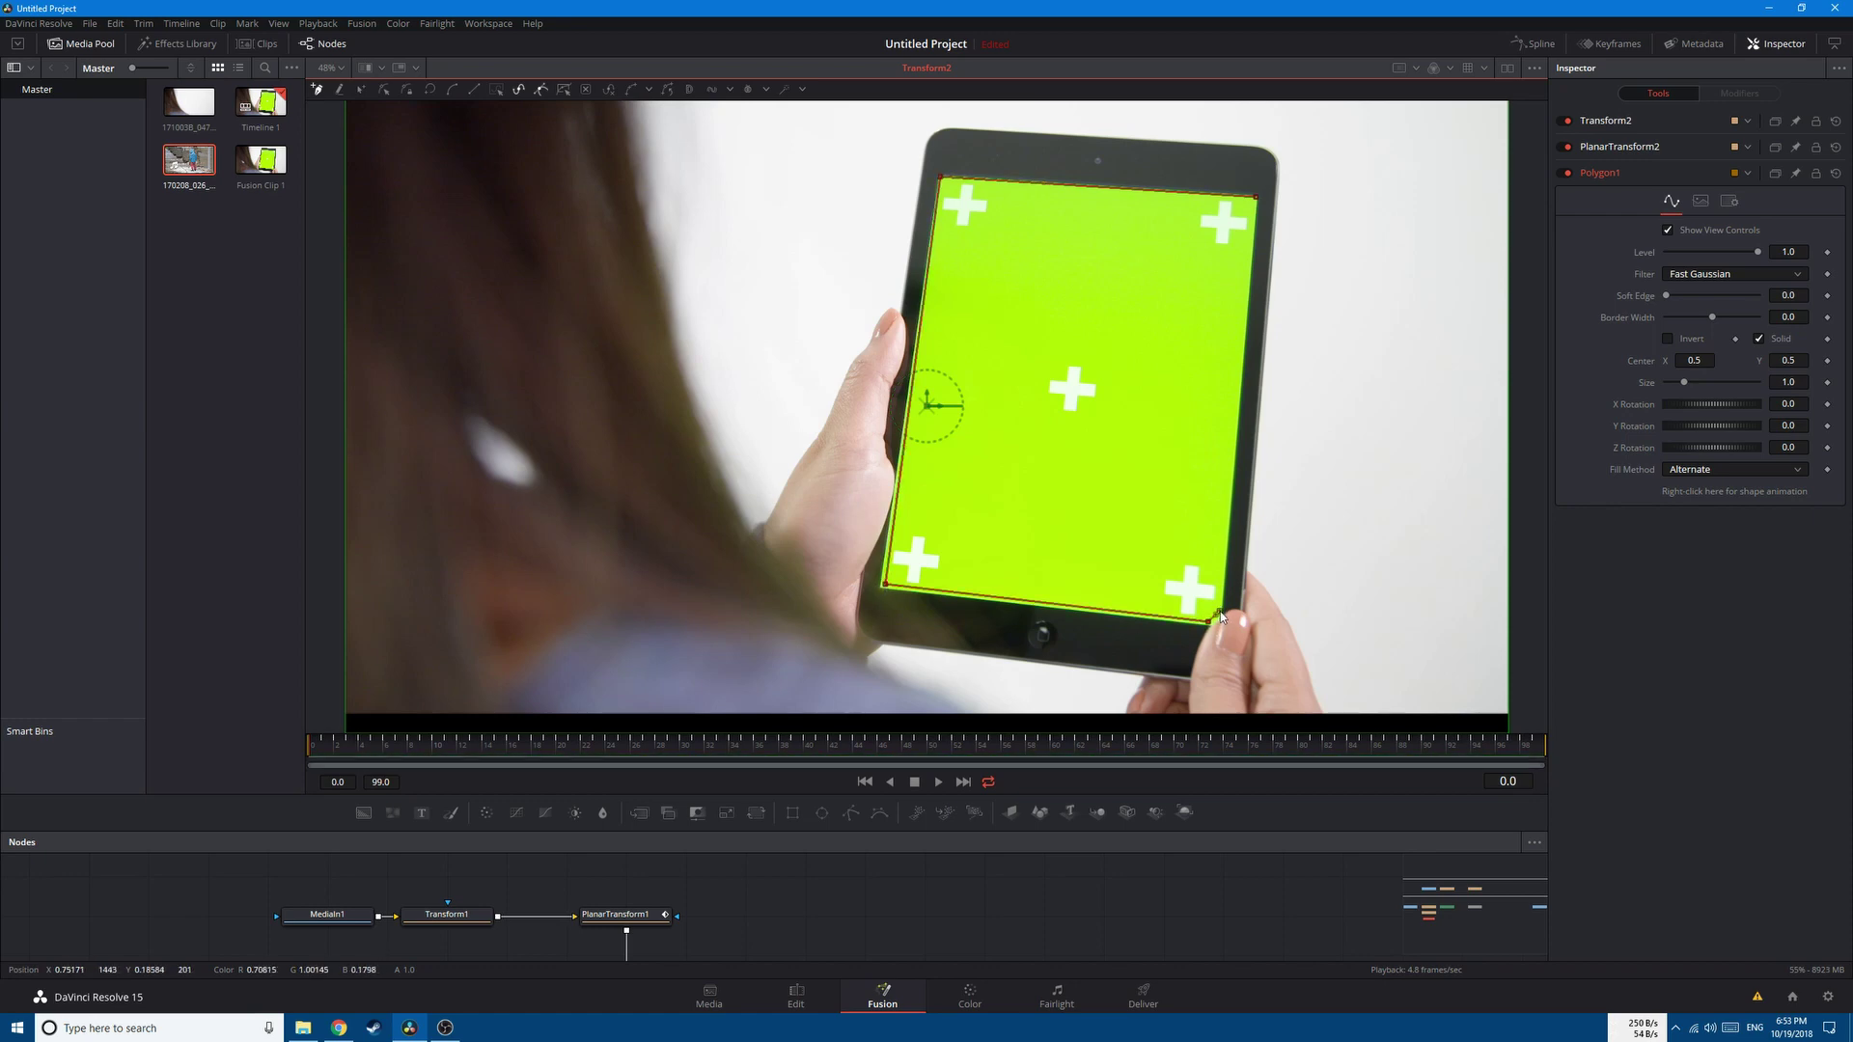
click(1254, 197)
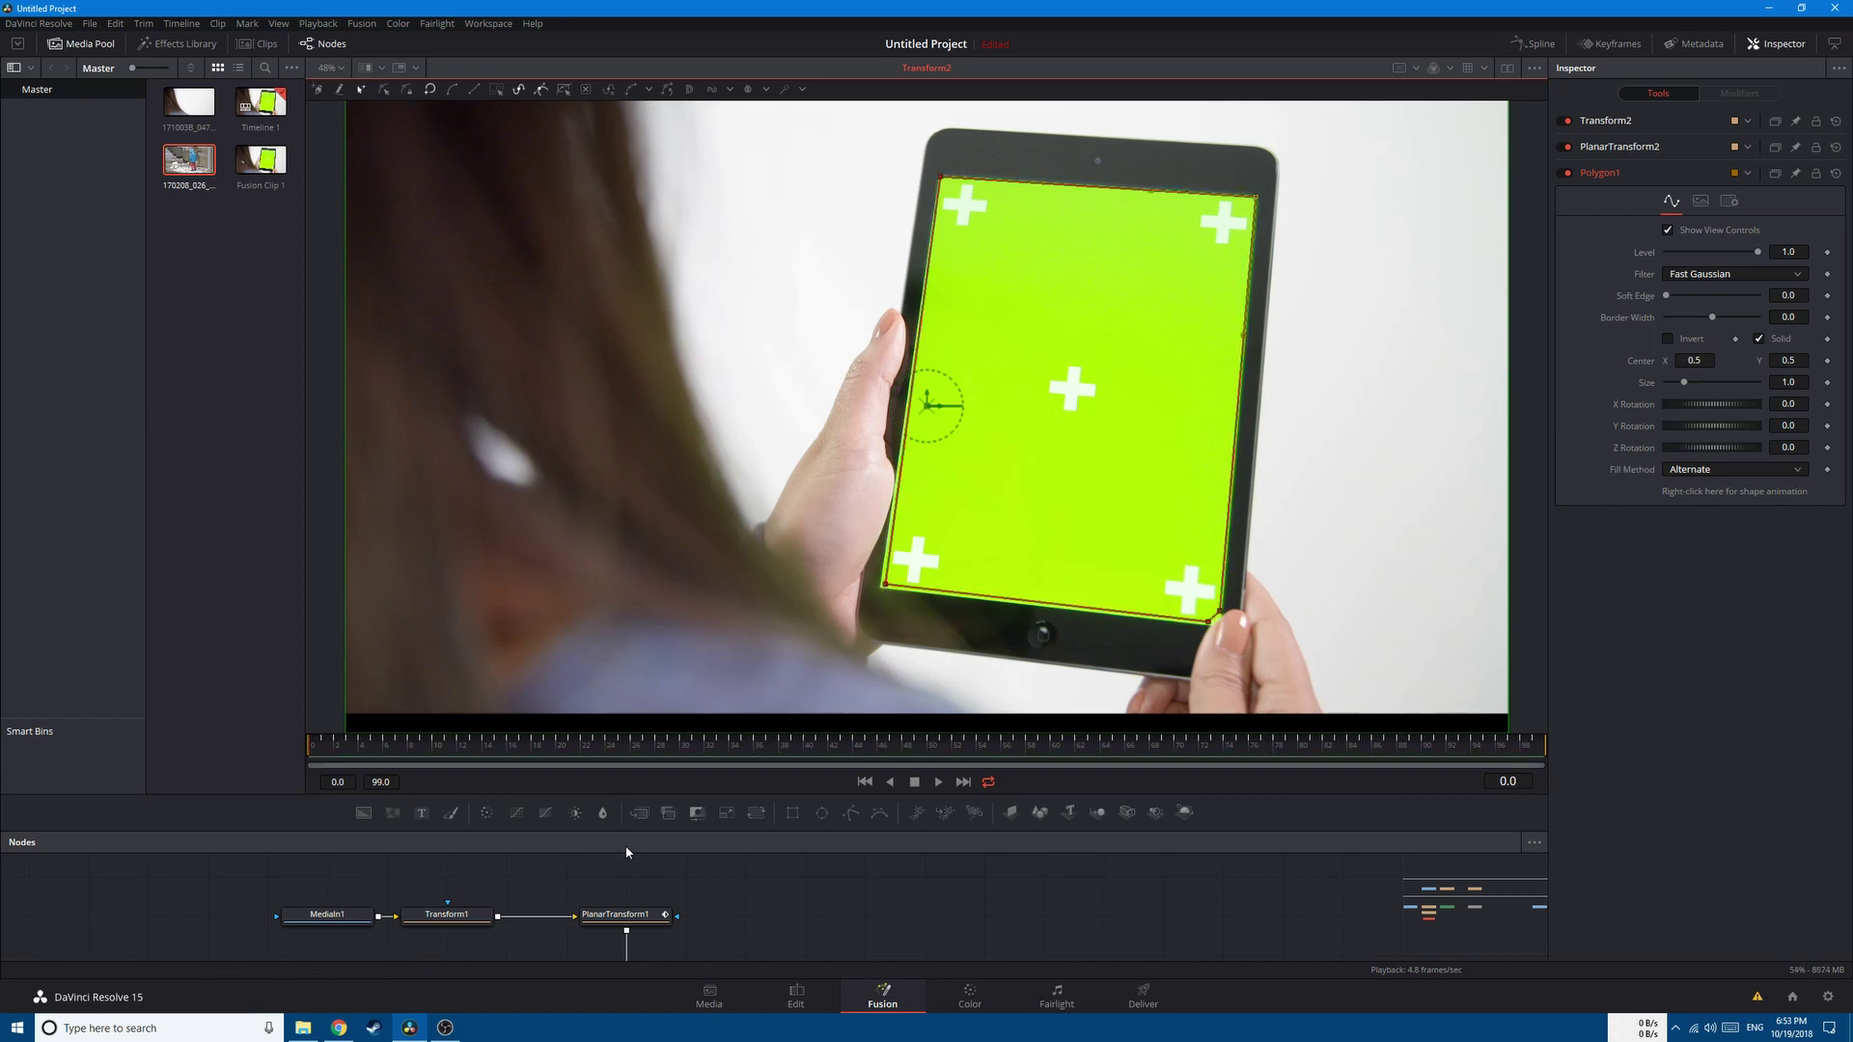
drag(615, 797, 615, 574)
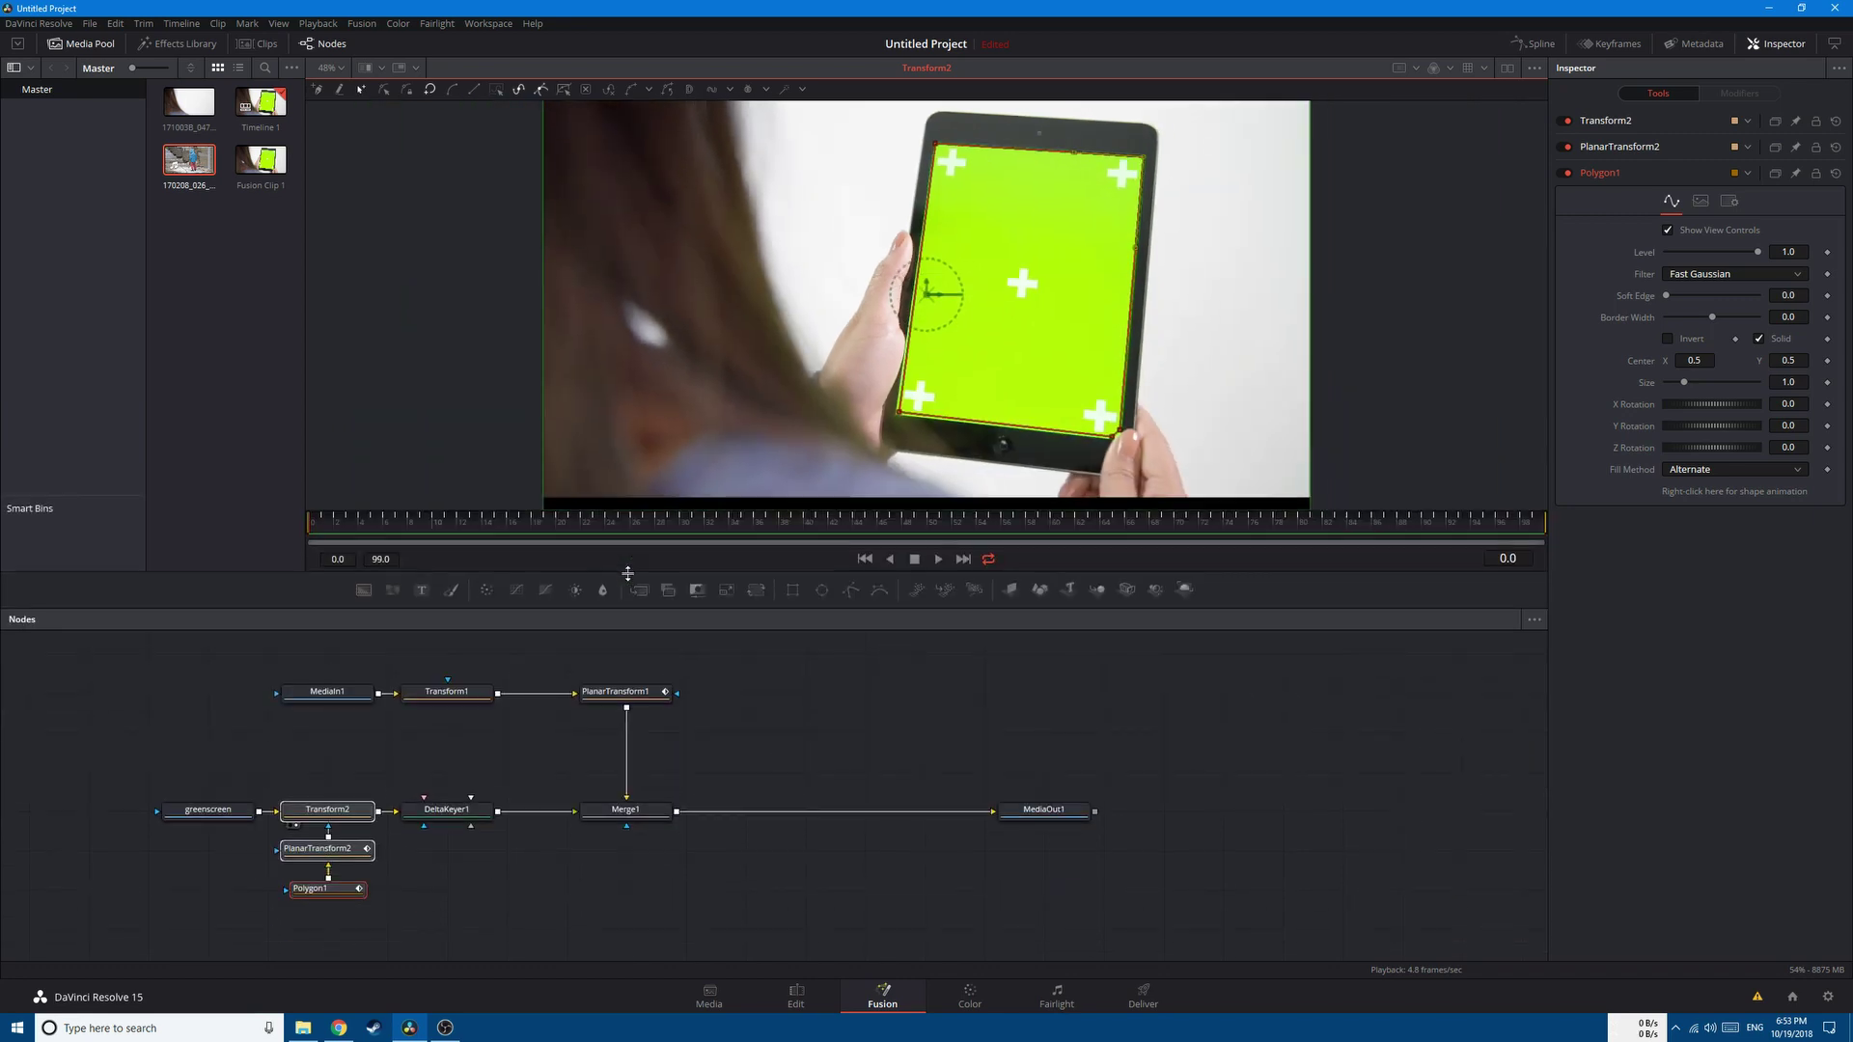
Scale Transform2 up to size 5.0 so the white tracking crosses disappear.
click(333, 819)
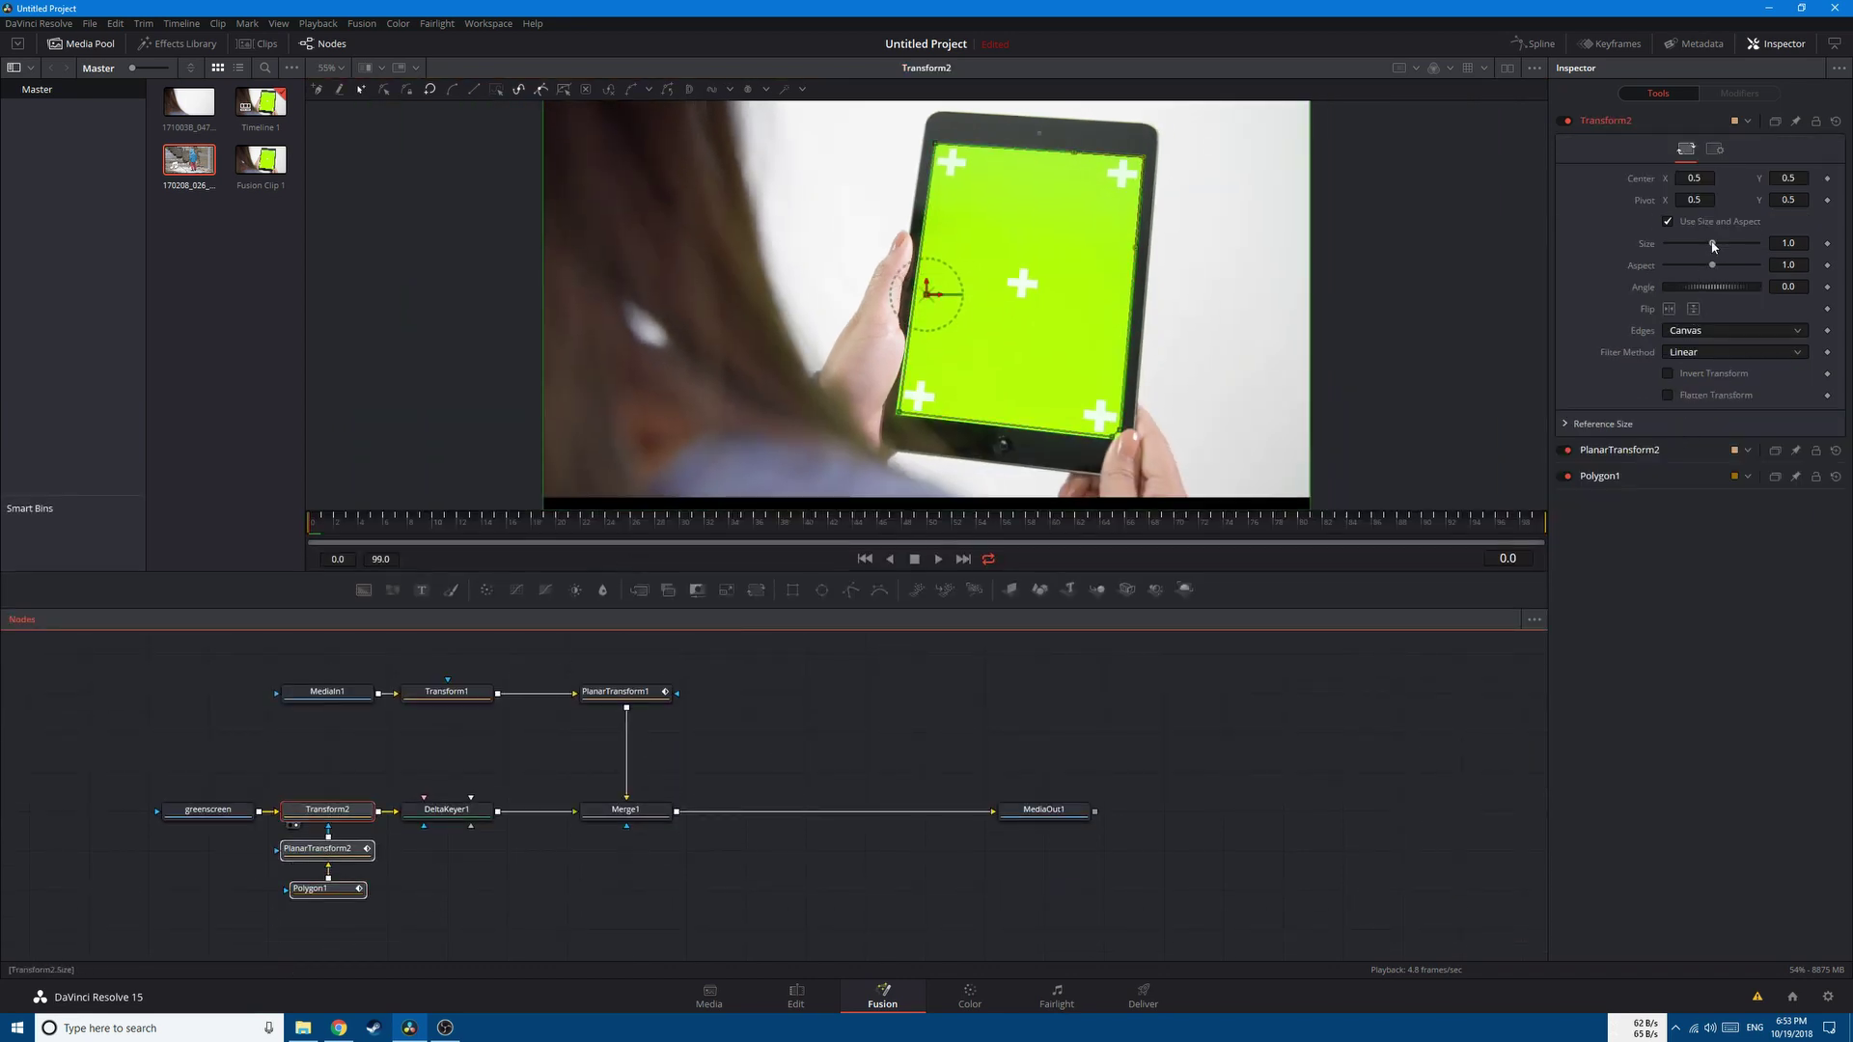
drag(1714, 246, 1701, 247)
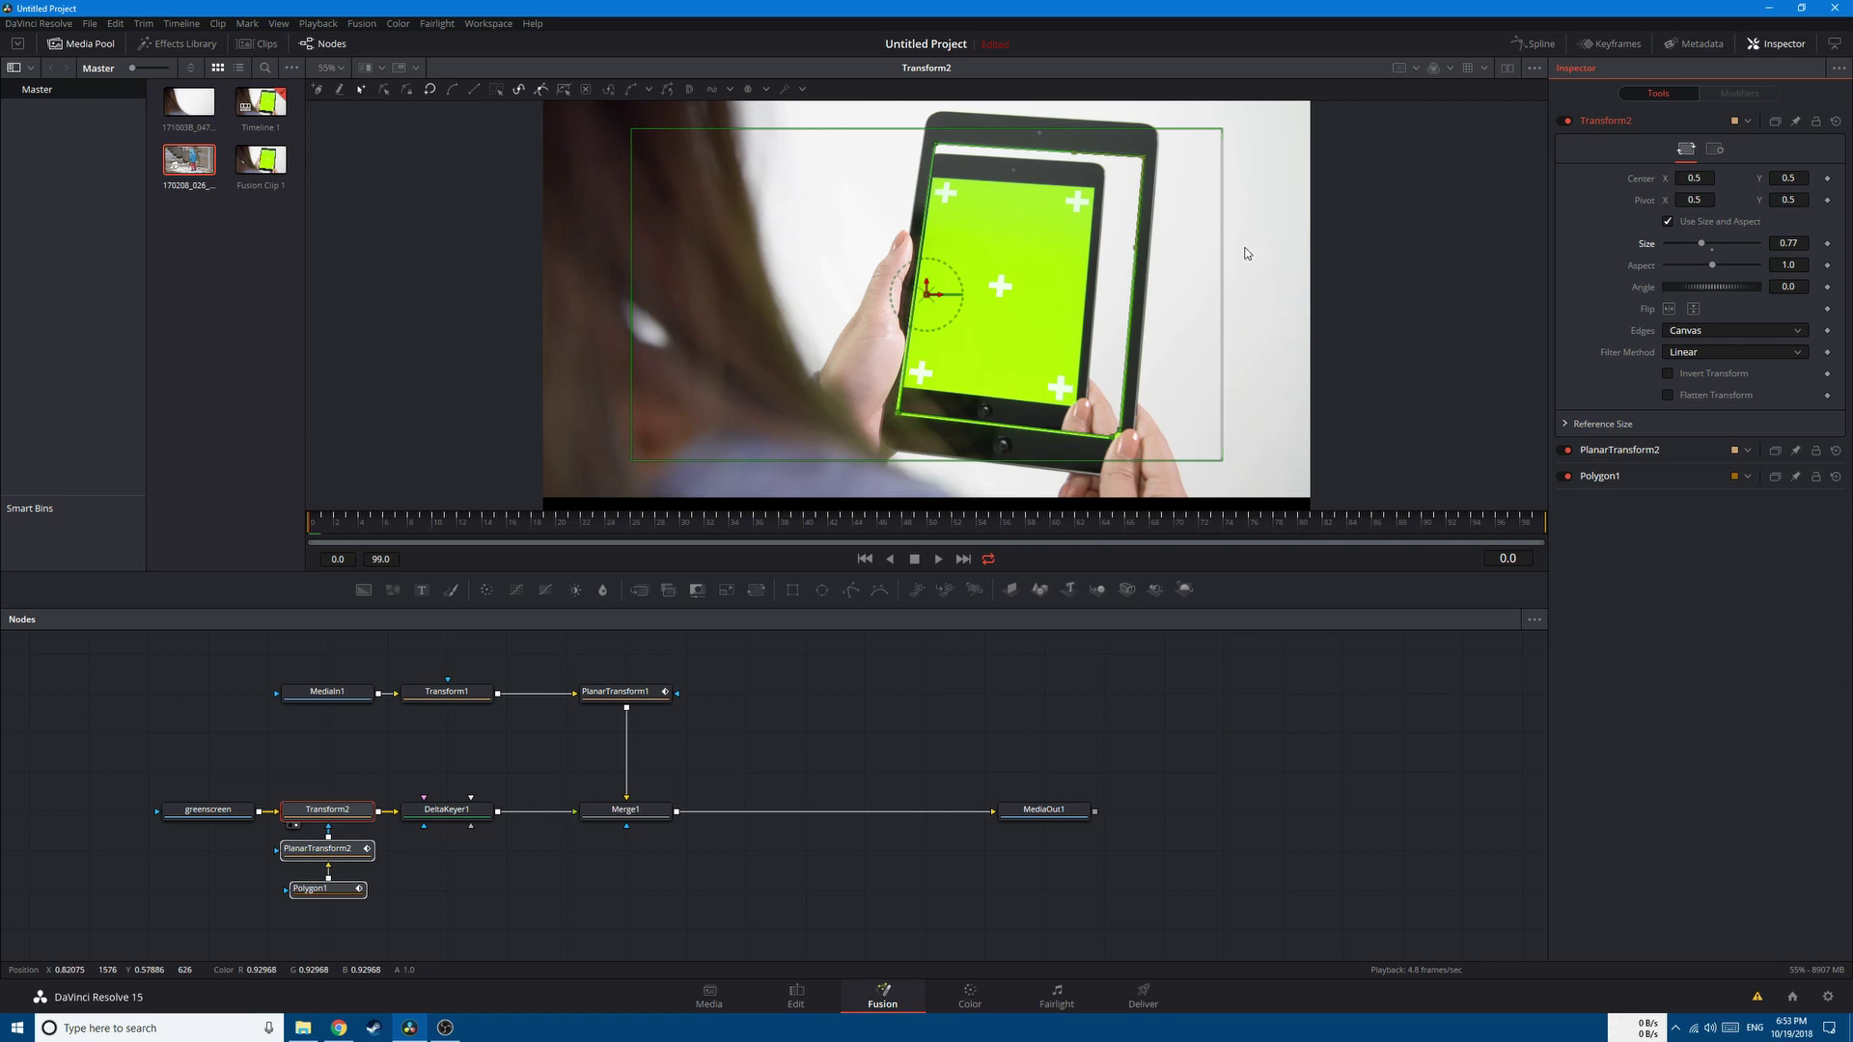
drag(1703, 245, 1733, 247)
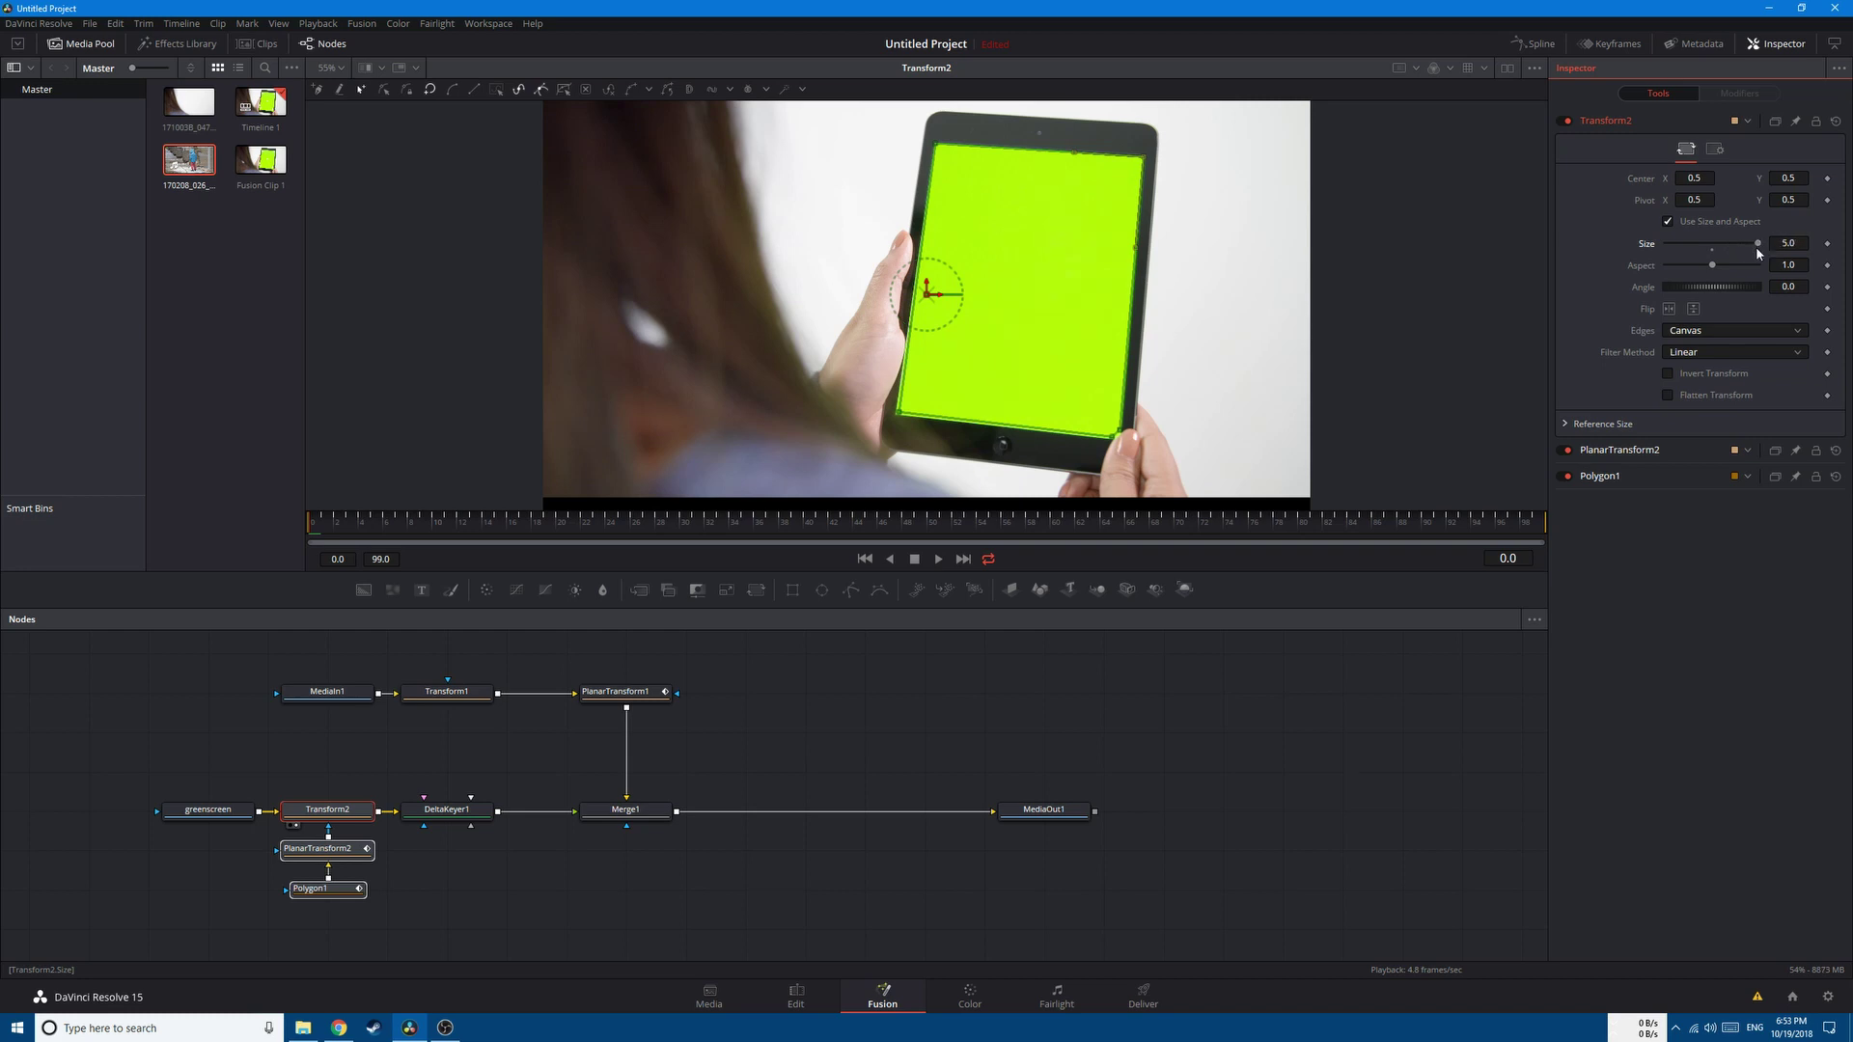
click(666, 812)
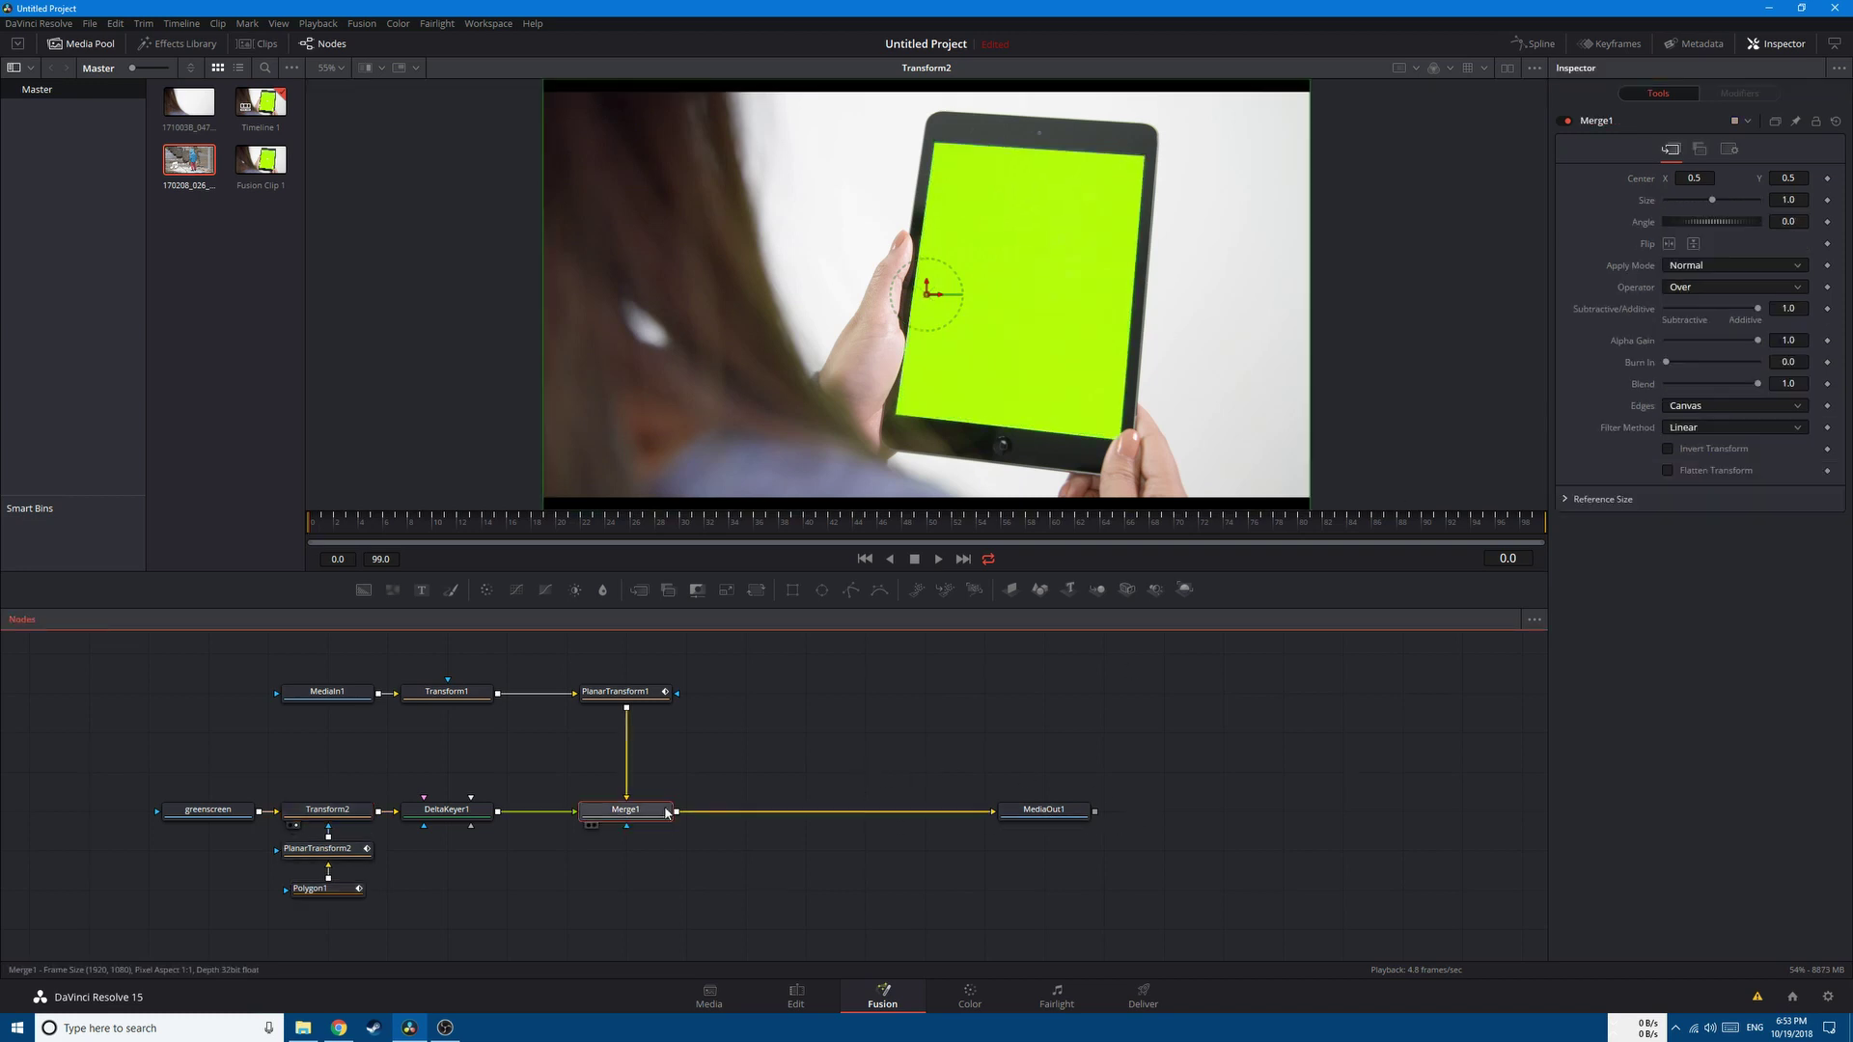
Load the Merge1 composite into the viewer, showing the walking child on the marker-free tablet.
key(1)
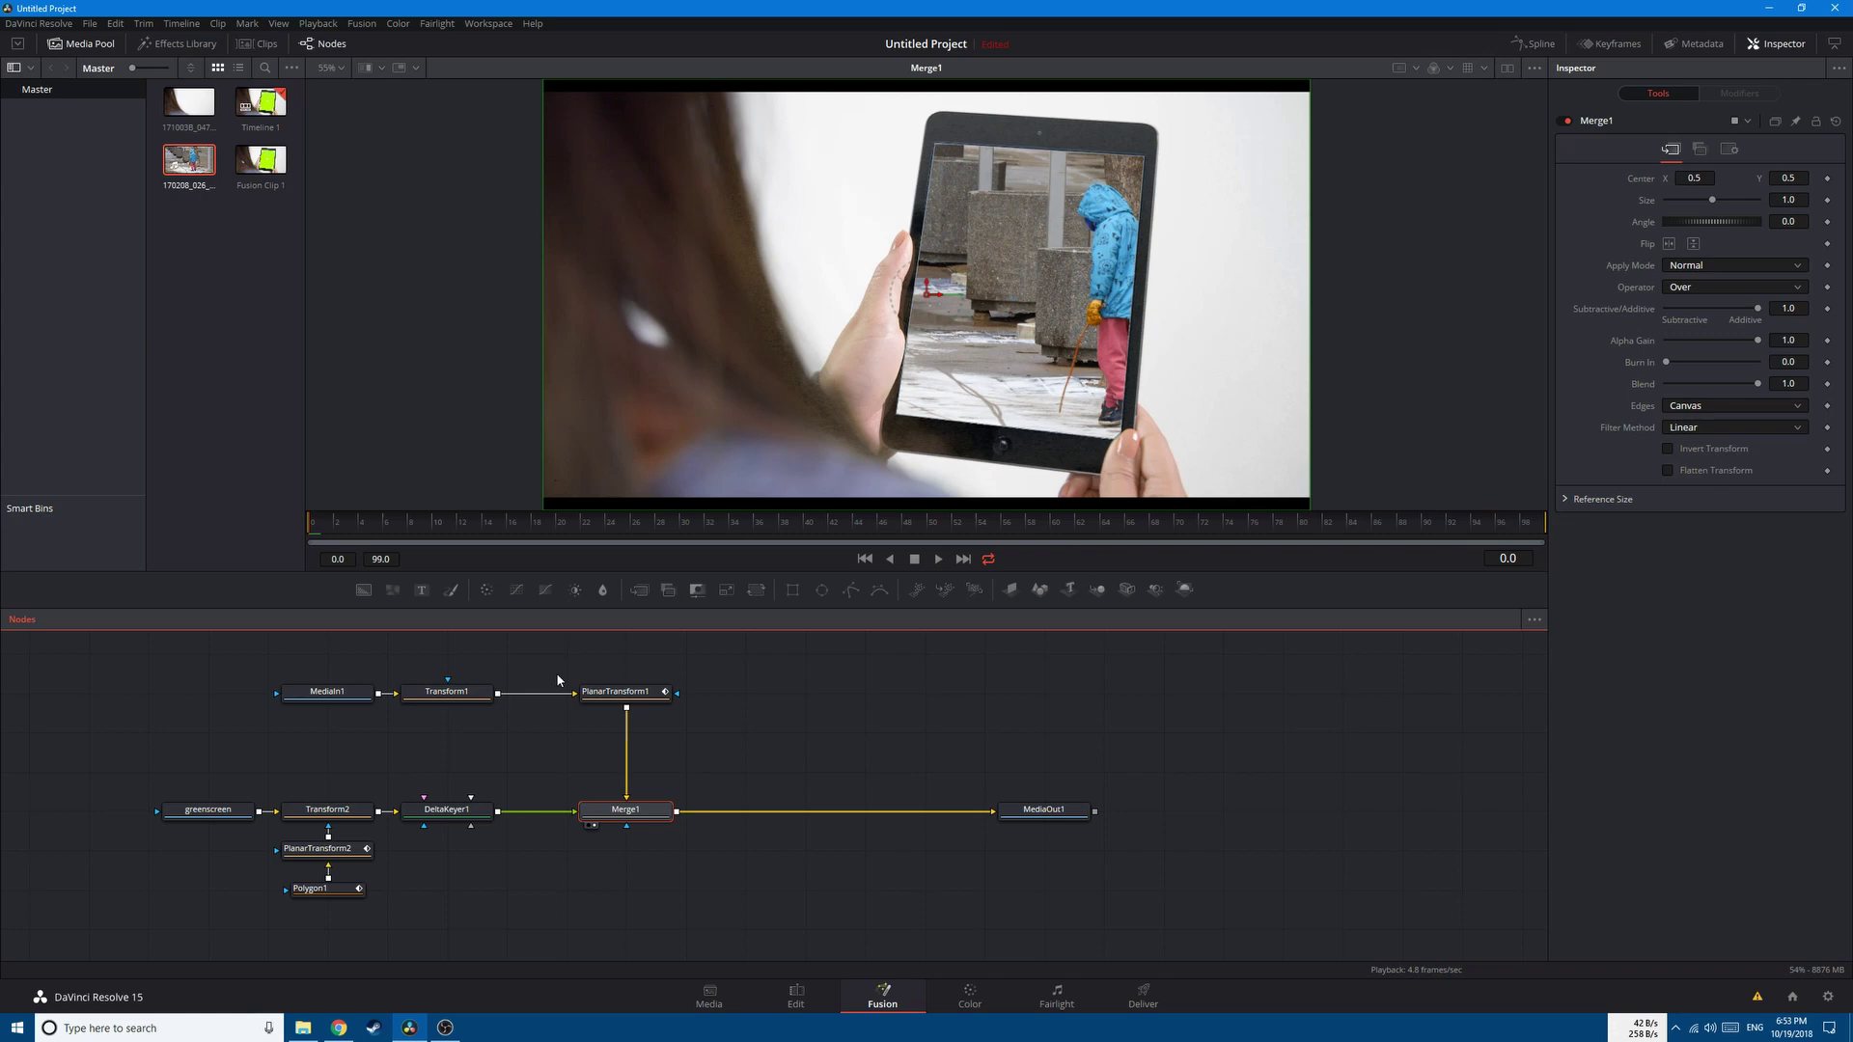